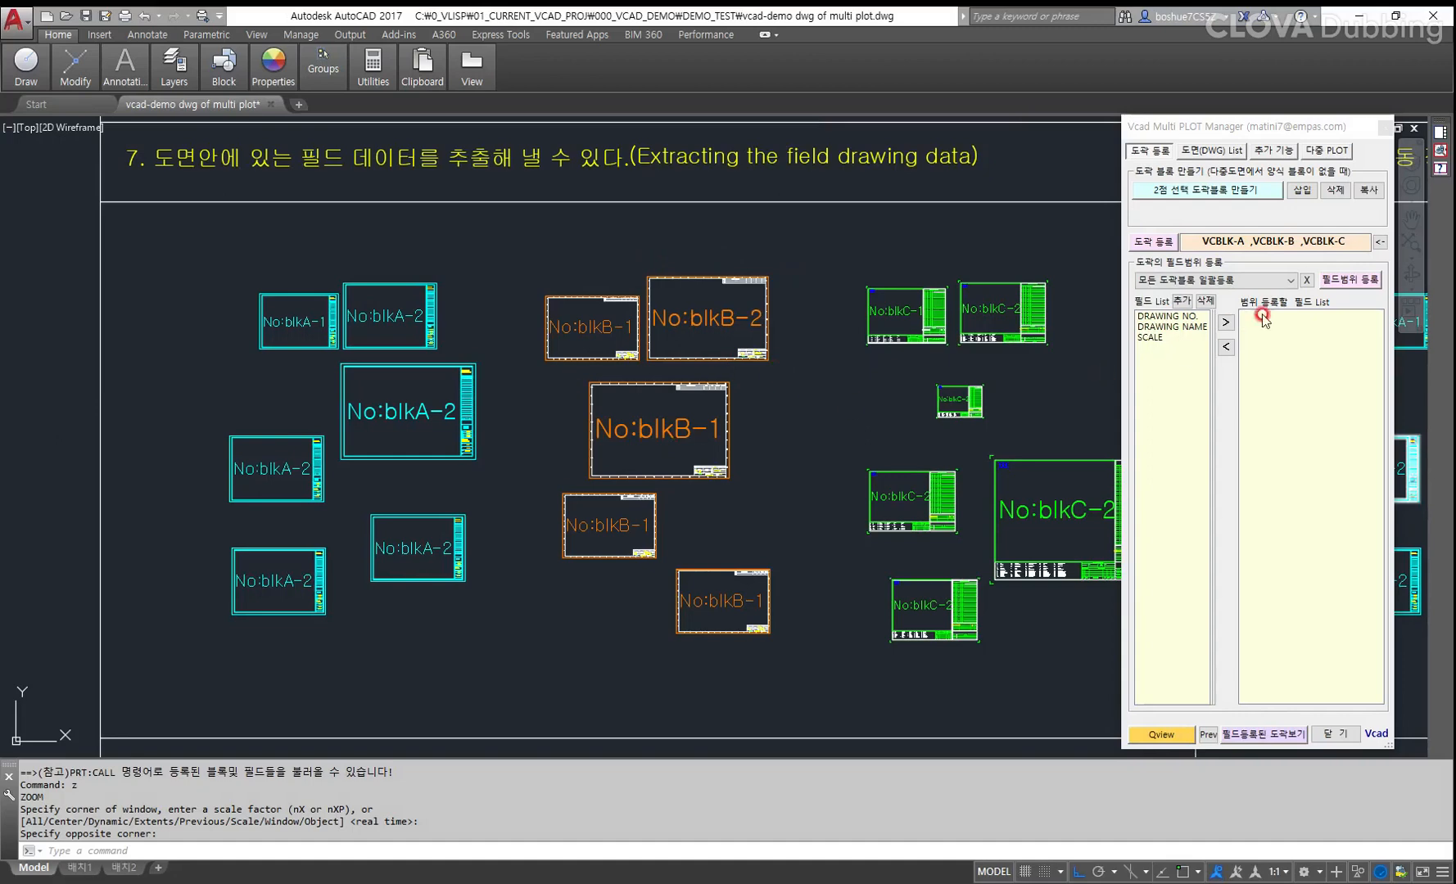
# Run the field-range registration without chosen fields and check which fields are registered for VCBLK-A, VCBLK-B and VCBLK-C.
pyautogui.click(1349, 281)
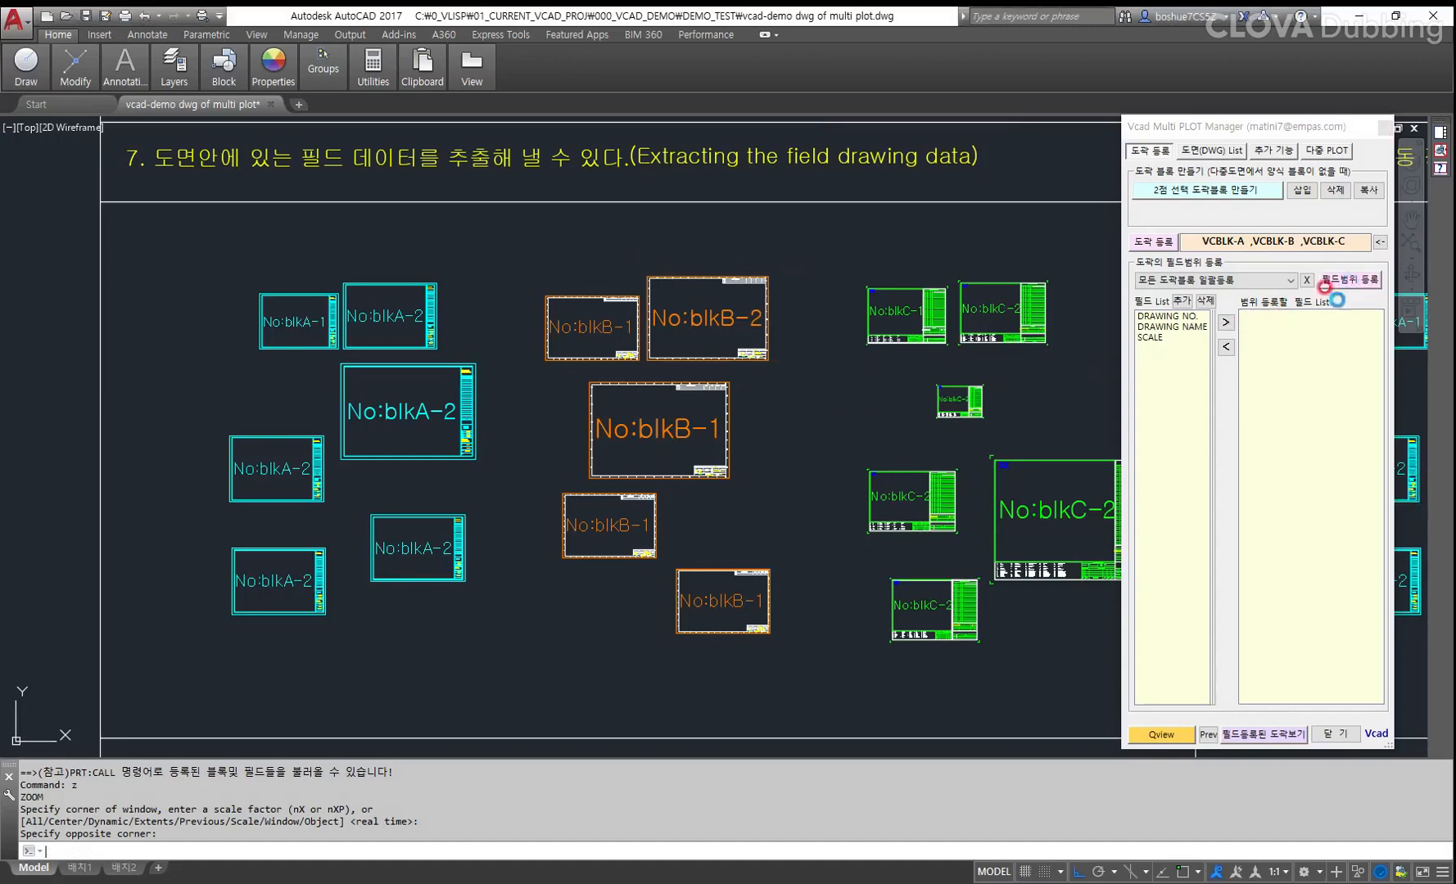
pyautogui.click(824, 487)
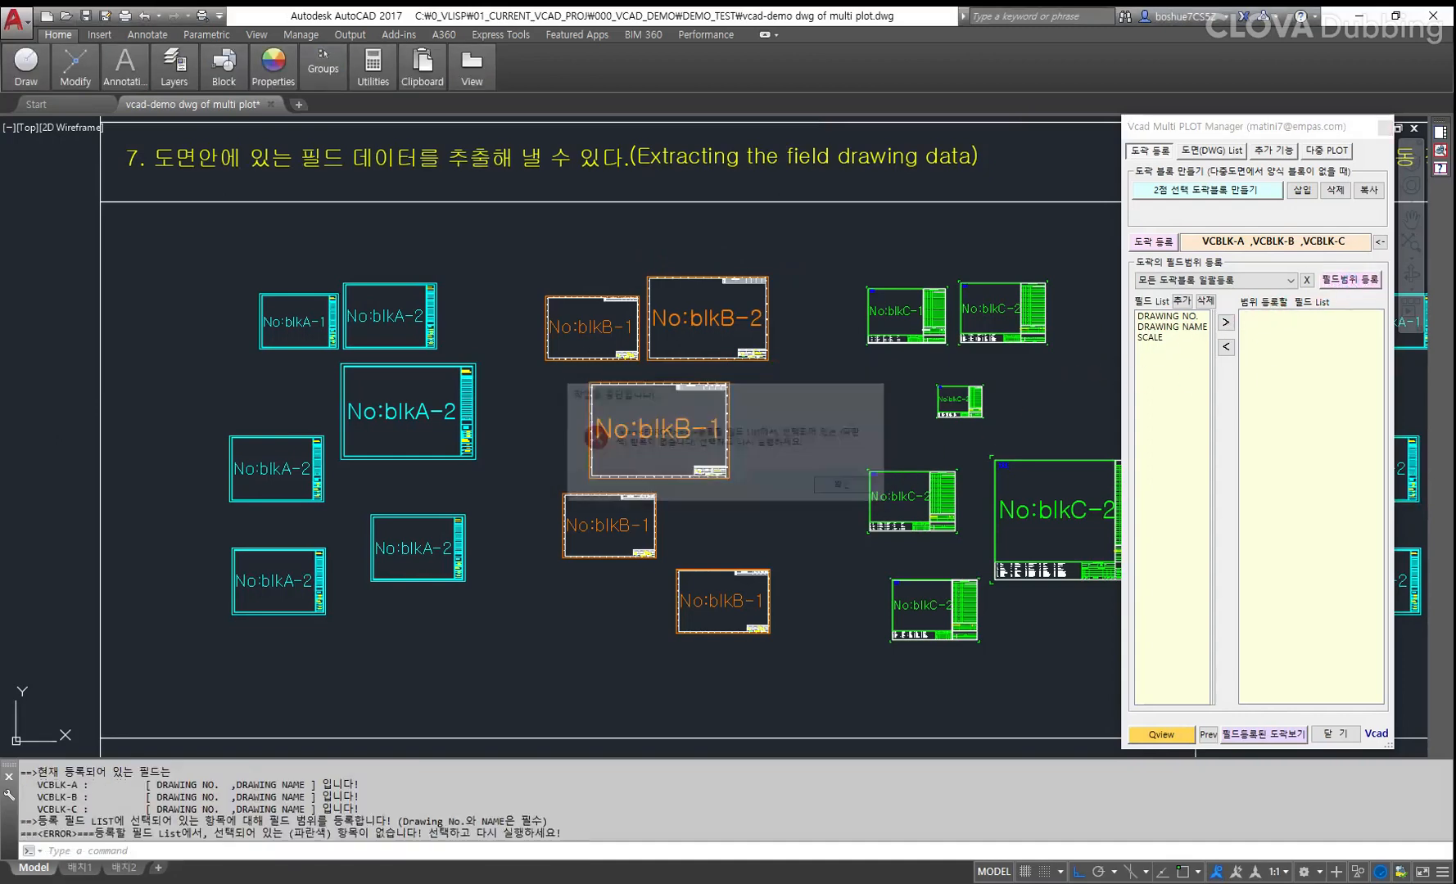
pyautogui.moveTo(52, 785); pyautogui.dragTo(311, 790)
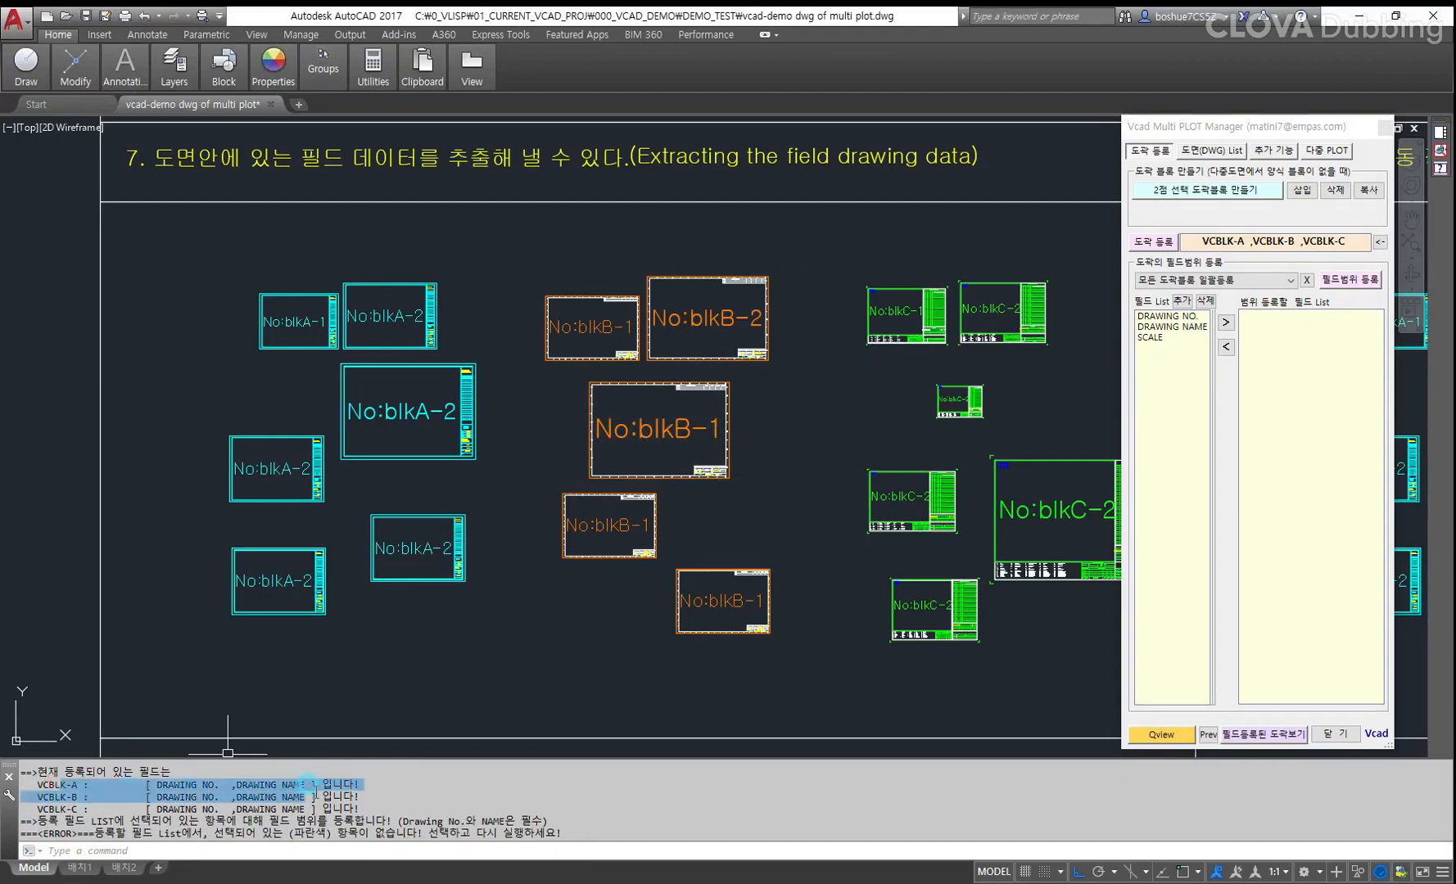
pyautogui.click(180, 802)
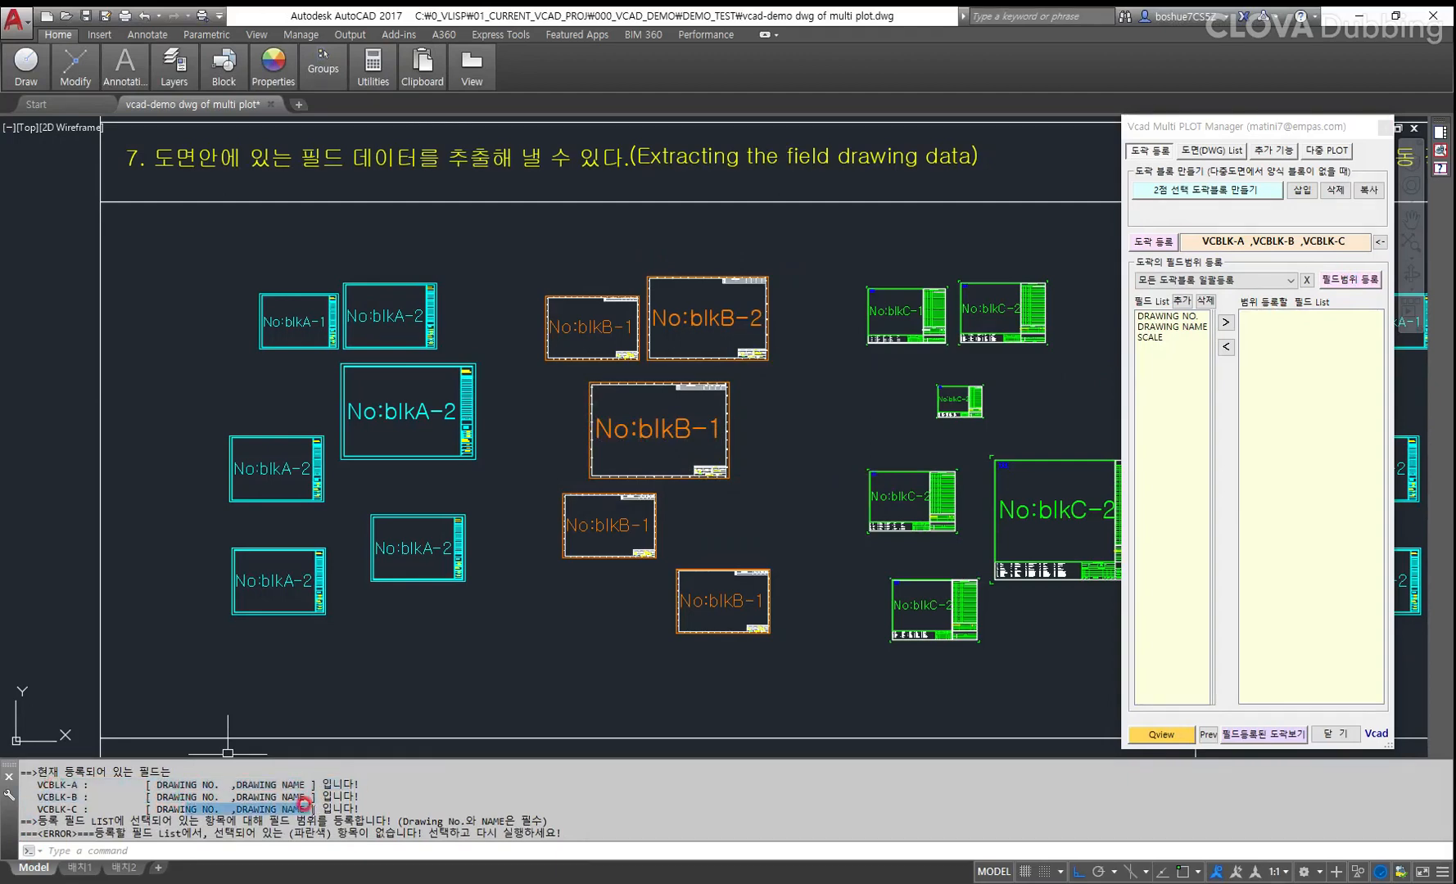
# Add the SCALE field to the list of fields whose ranges get registered.
pyautogui.click(1164, 316)
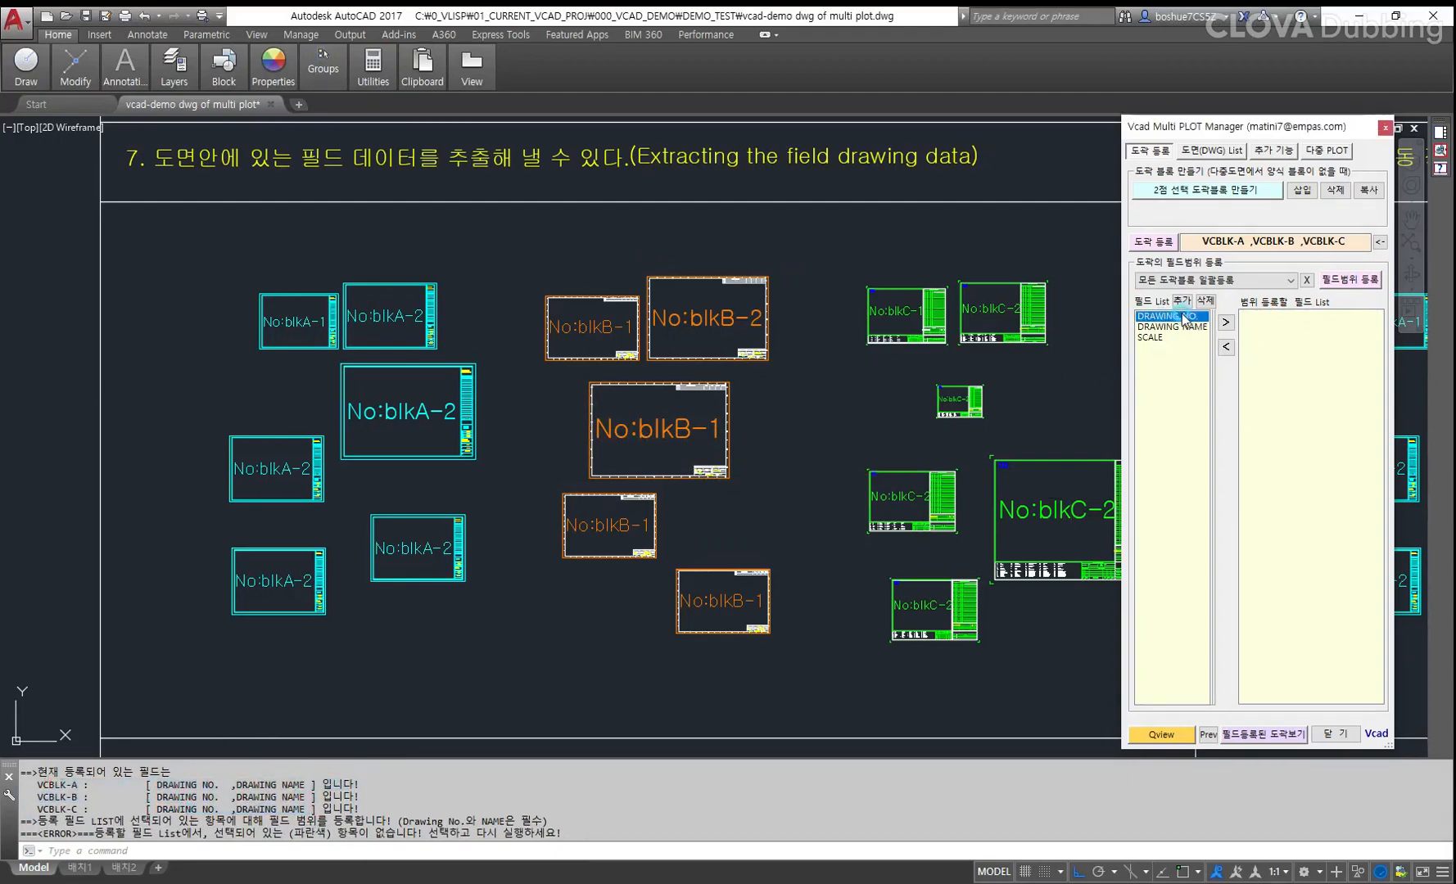
pyautogui.click(1163, 327)
pyautogui.click(1154, 338)
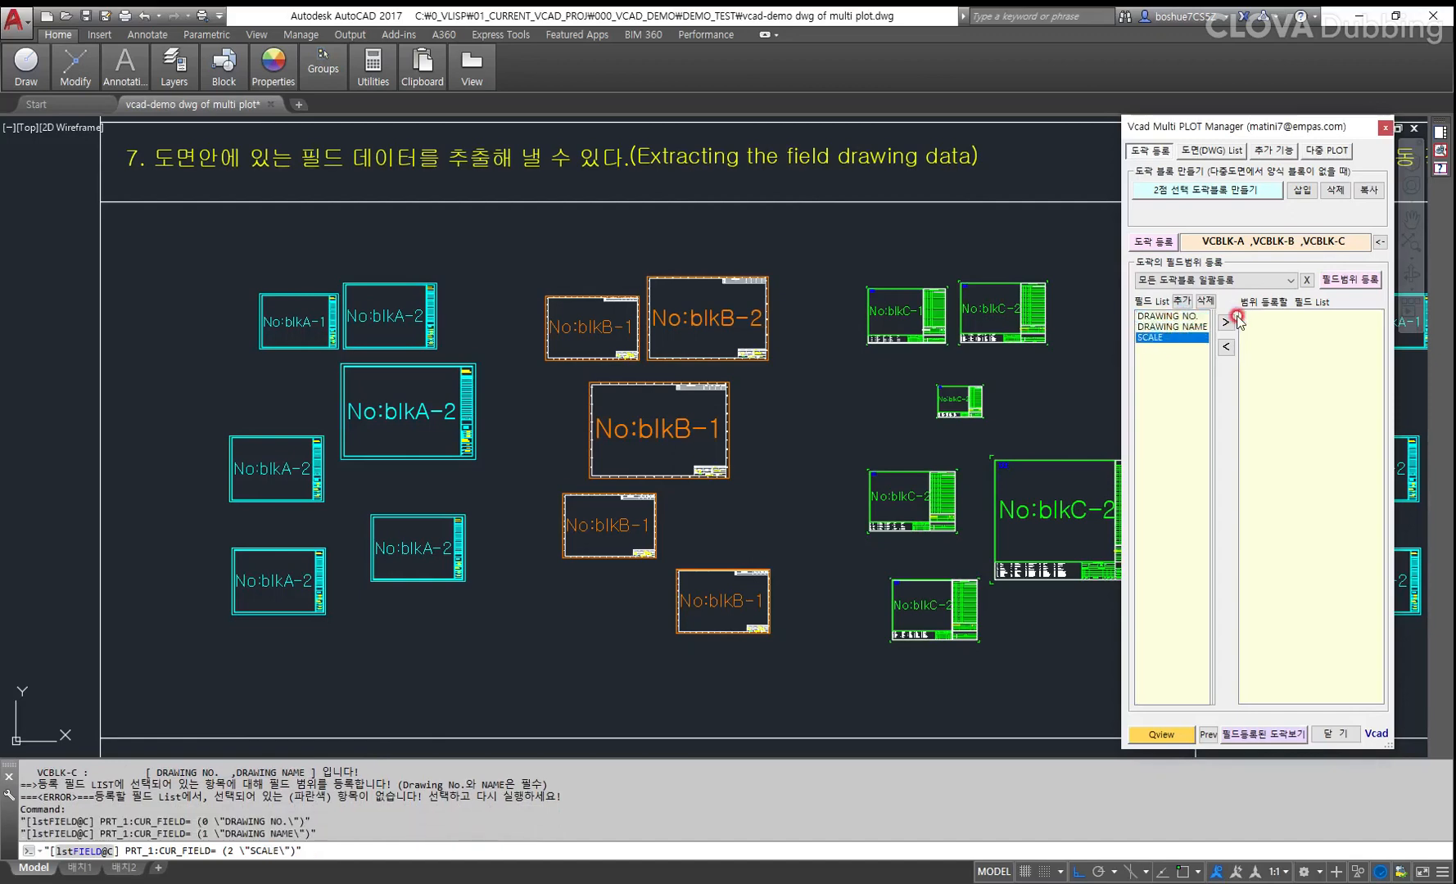
pyautogui.click(1226, 322)
pyautogui.click(1165, 337)
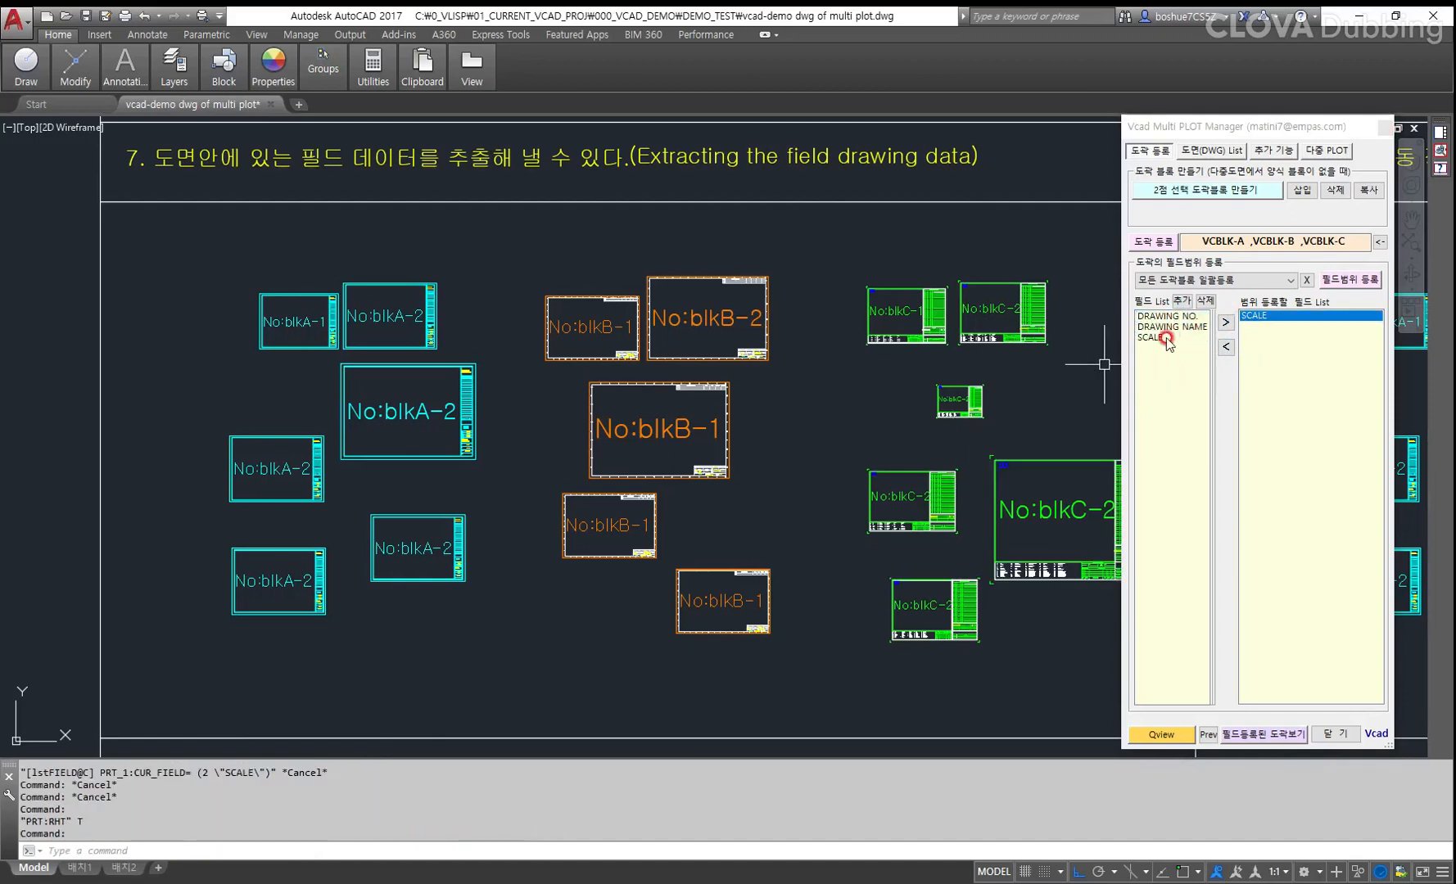
# Add 날짜 (DATE) to the available fields by picking its title text in the blkA-2 title block.
pyautogui.click(1177, 311)
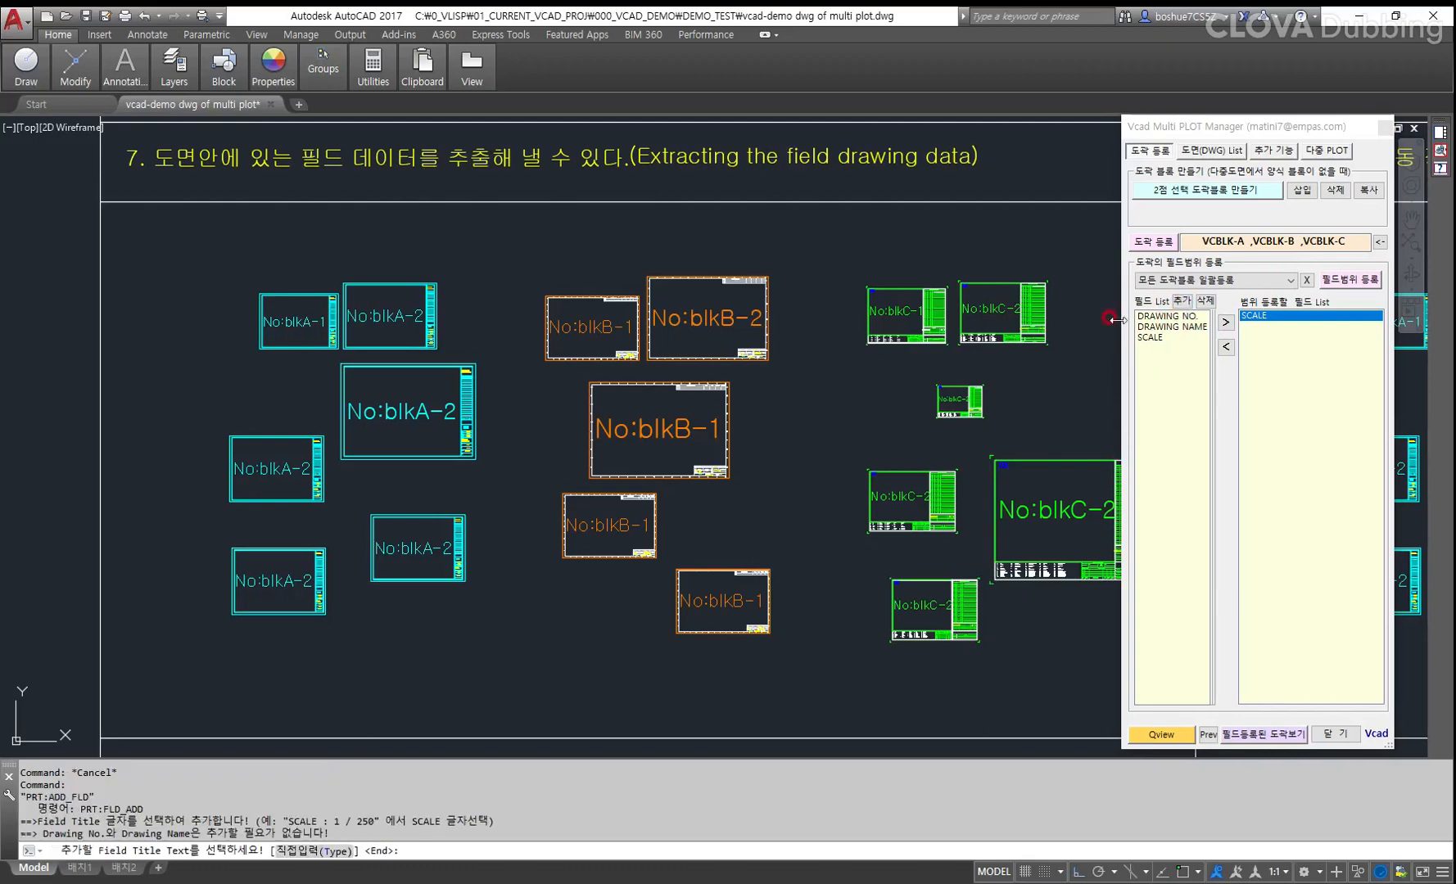
pyautogui.scroll(2, 434, 584)
pyautogui.scroll(8, 434, 584)
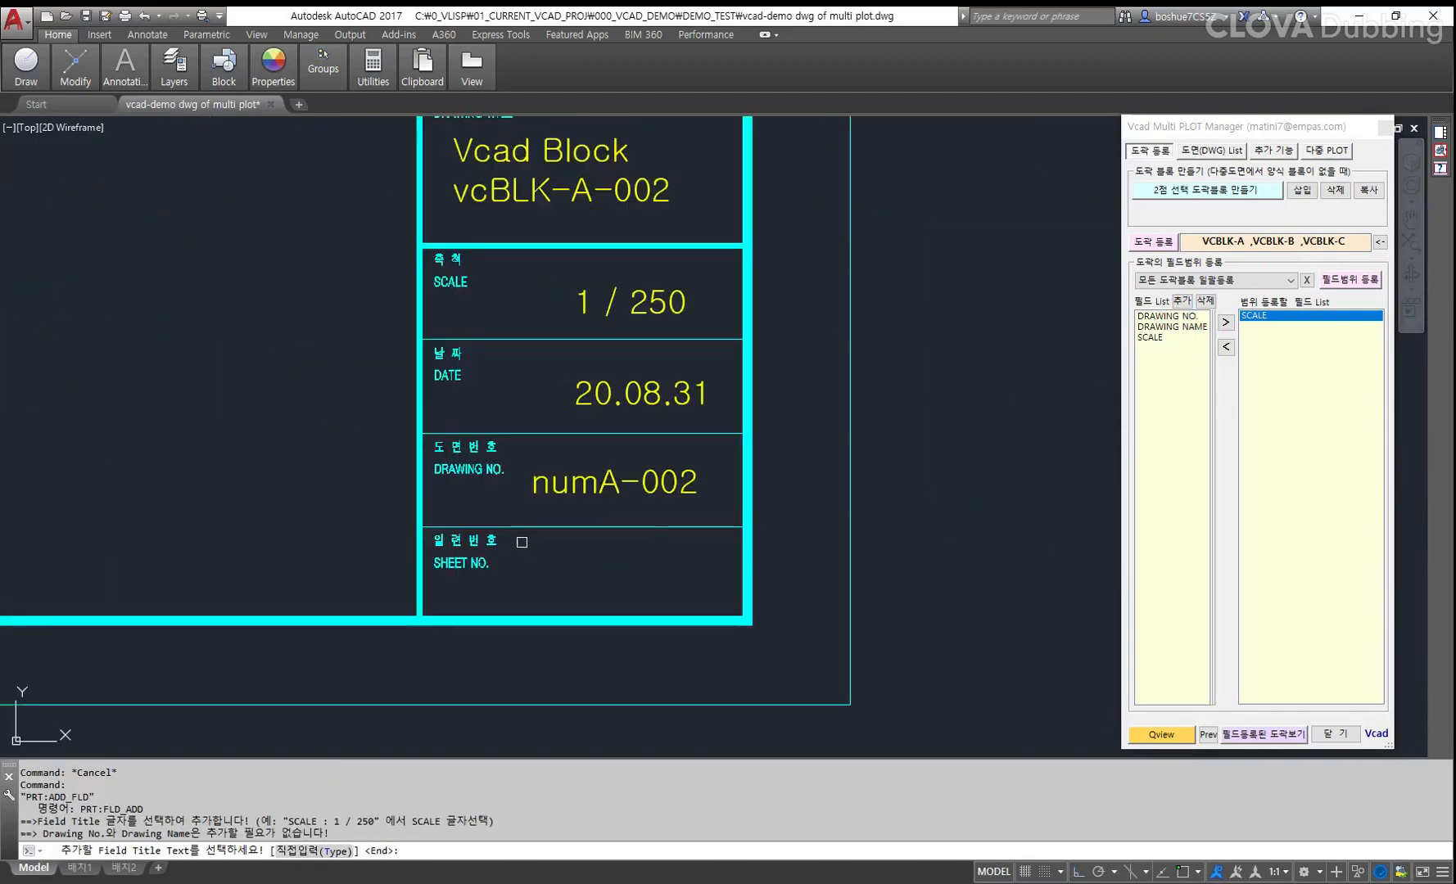
pyautogui.moveTo(534, 510); pyautogui.dragTo(520, 565, button='middle')
pyautogui.scroll(2, 480, 446)
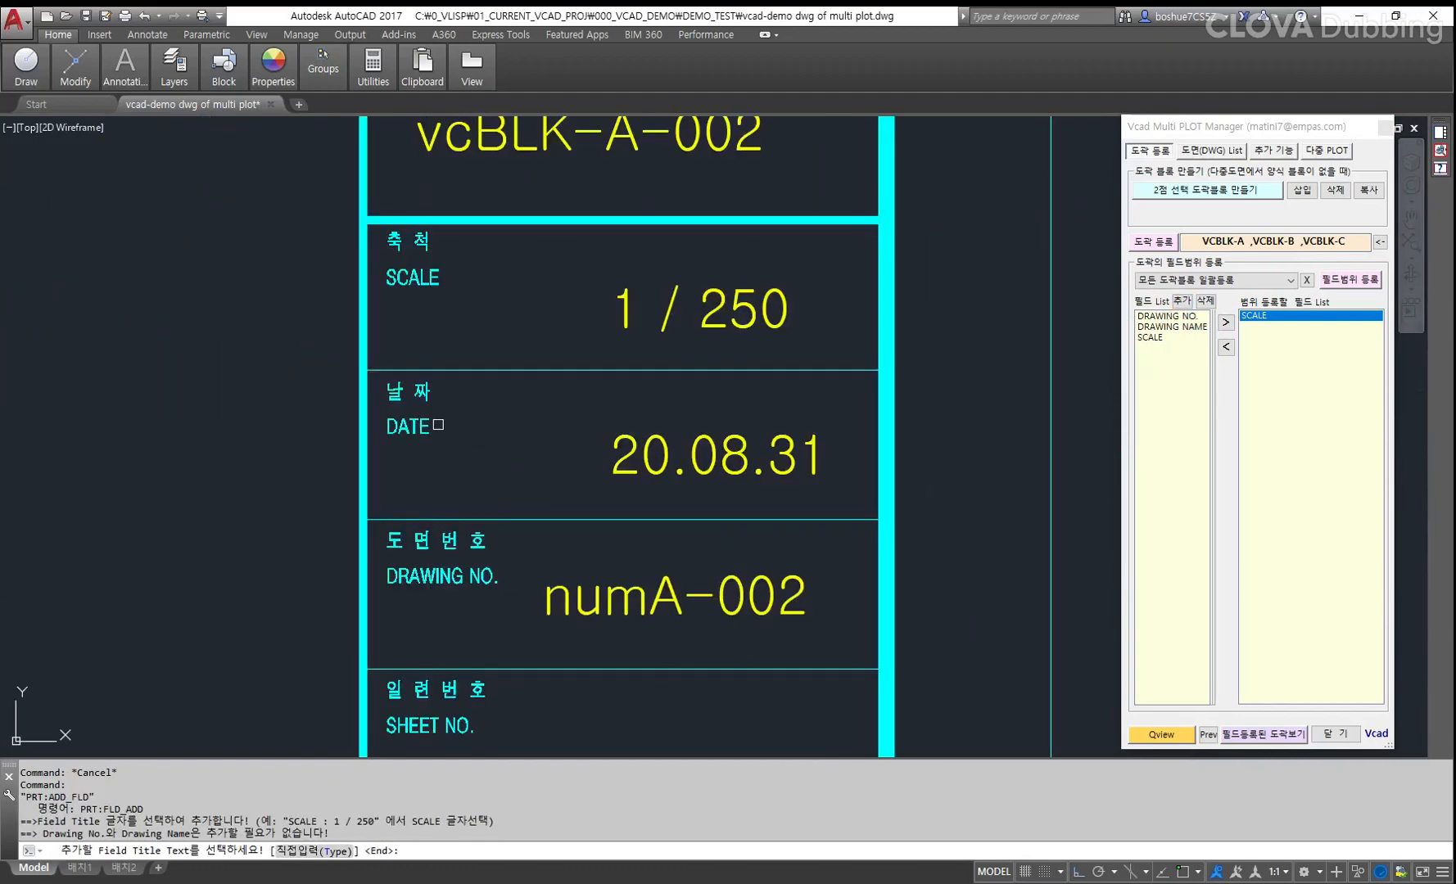
pyautogui.click(416, 393)
pyautogui.moveTo(484, 391); pyautogui.dragTo(484, 585, button='middle')
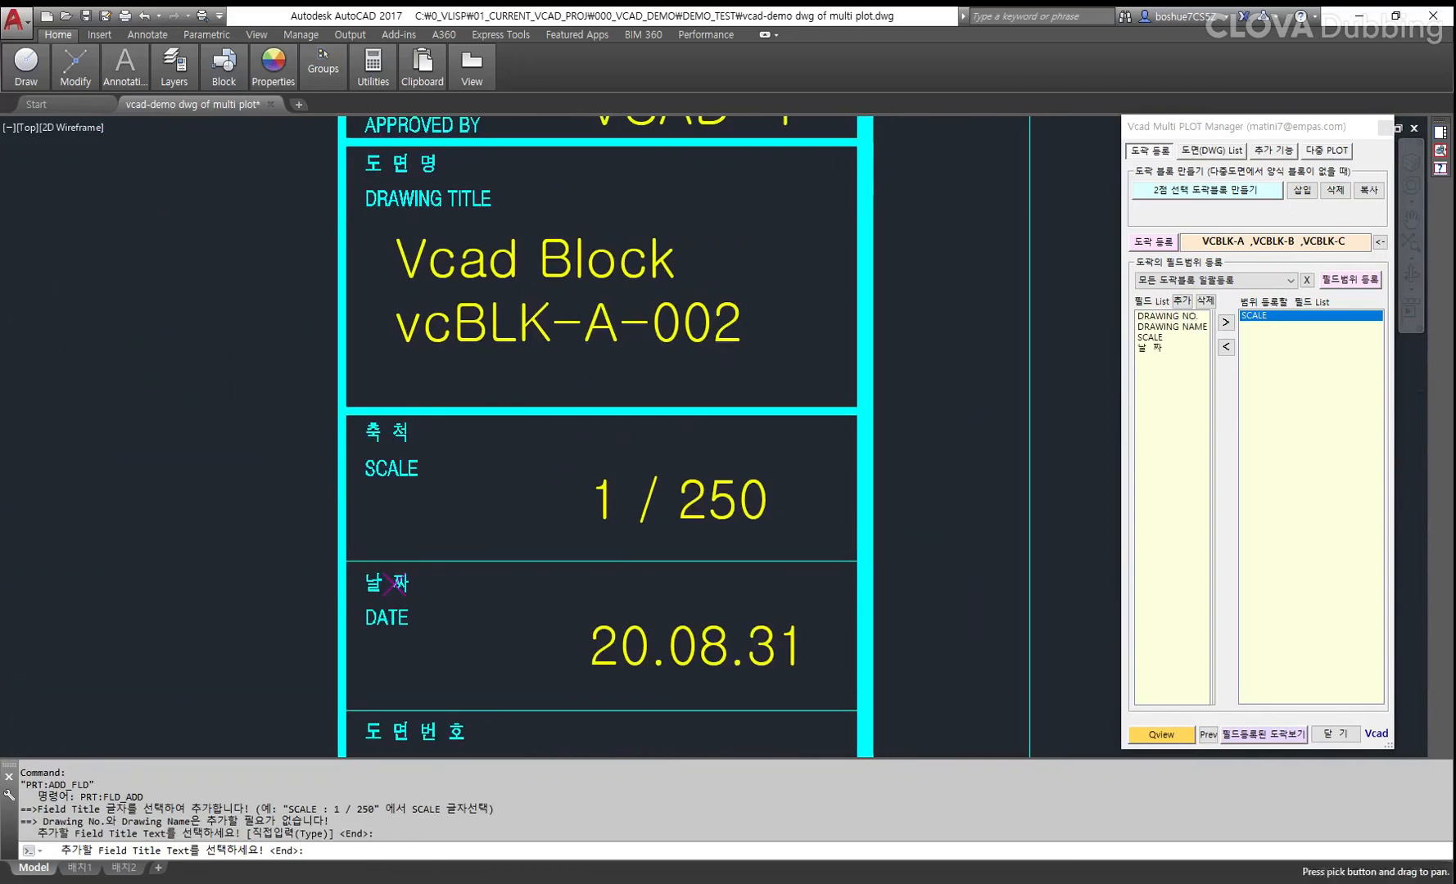
# Add 작성 (DRAWN BY) to the available fields by picking its title text in the same title block, and finish adding.
pyautogui.moveTo(484, 497); pyautogui.dragTo(491, 557, button='middle')
pyautogui.scroll(-3, 490, 556)
pyautogui.moveTo(503, 401); pyautogui.dragTo(499, 476, button='middle')
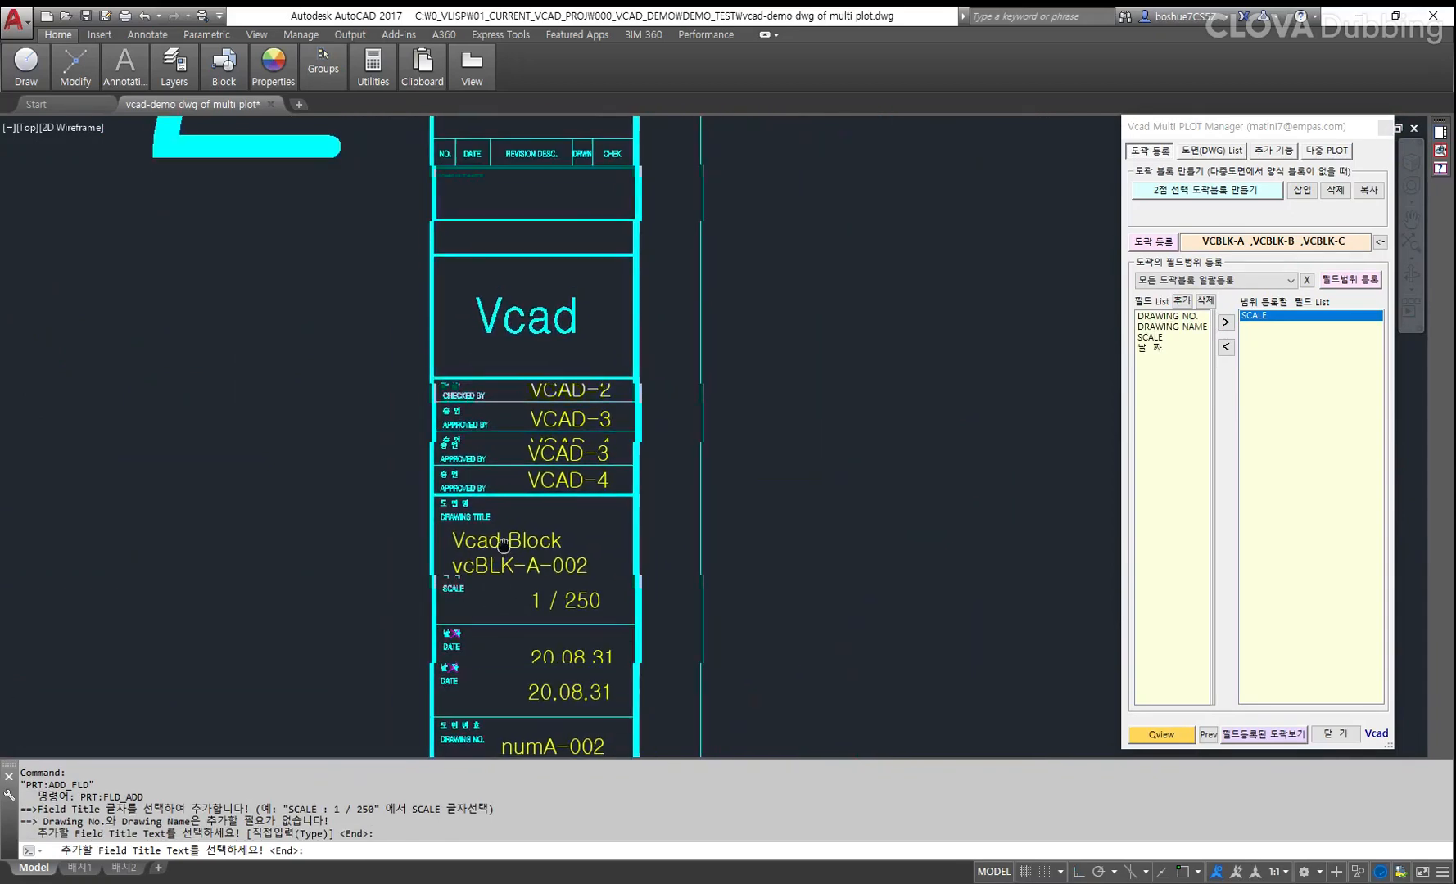
pyautogui.scroll(4, 509, 402)
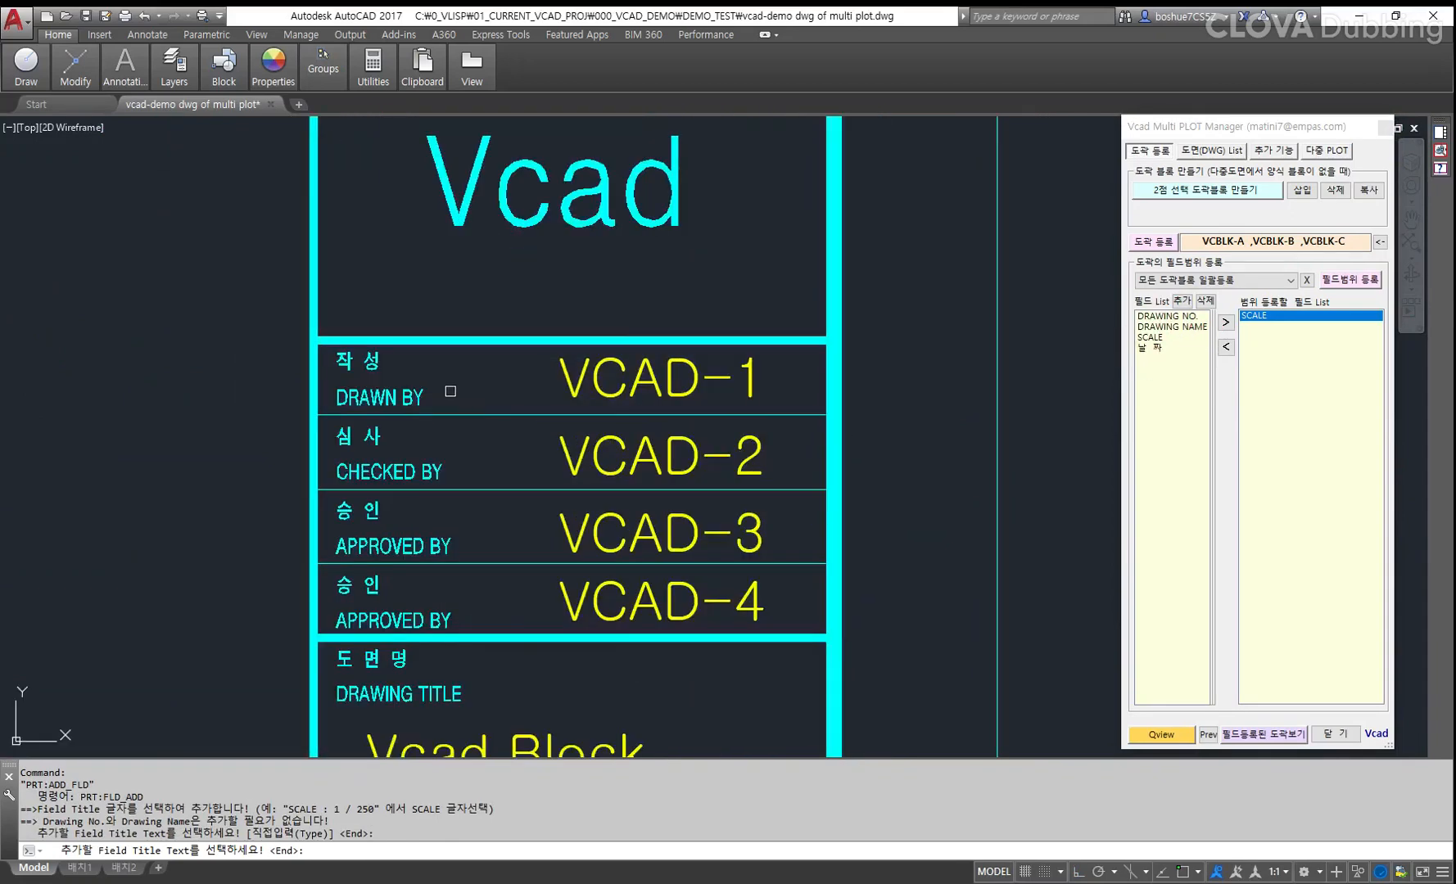
pyautogui.click(378, 365)
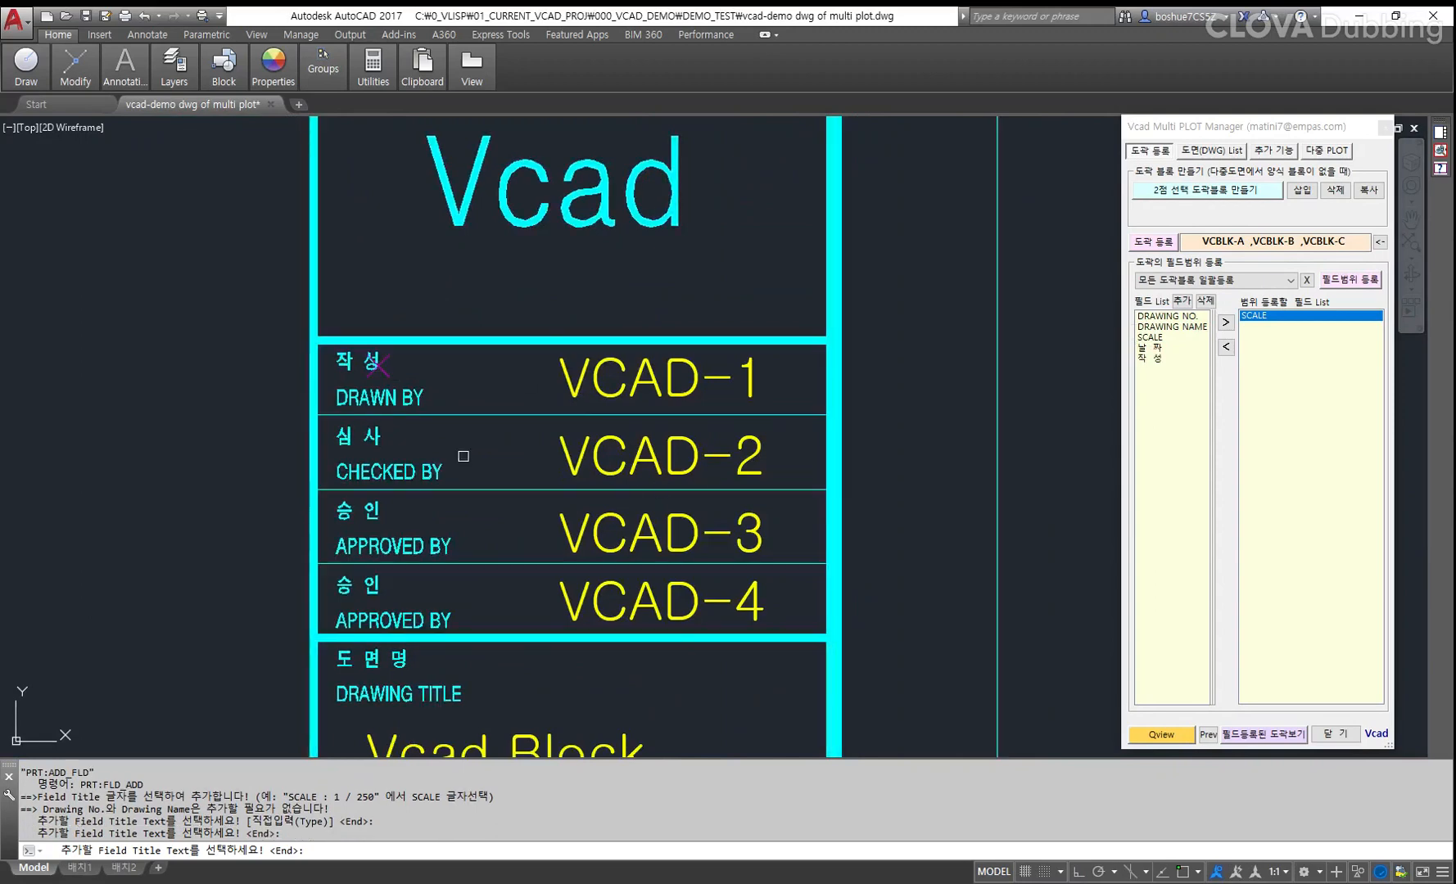
pyautogui.moveTo(672, 456); pyautogui.dragTo(682, 412, button='middle')
pyautogui.press('Return')
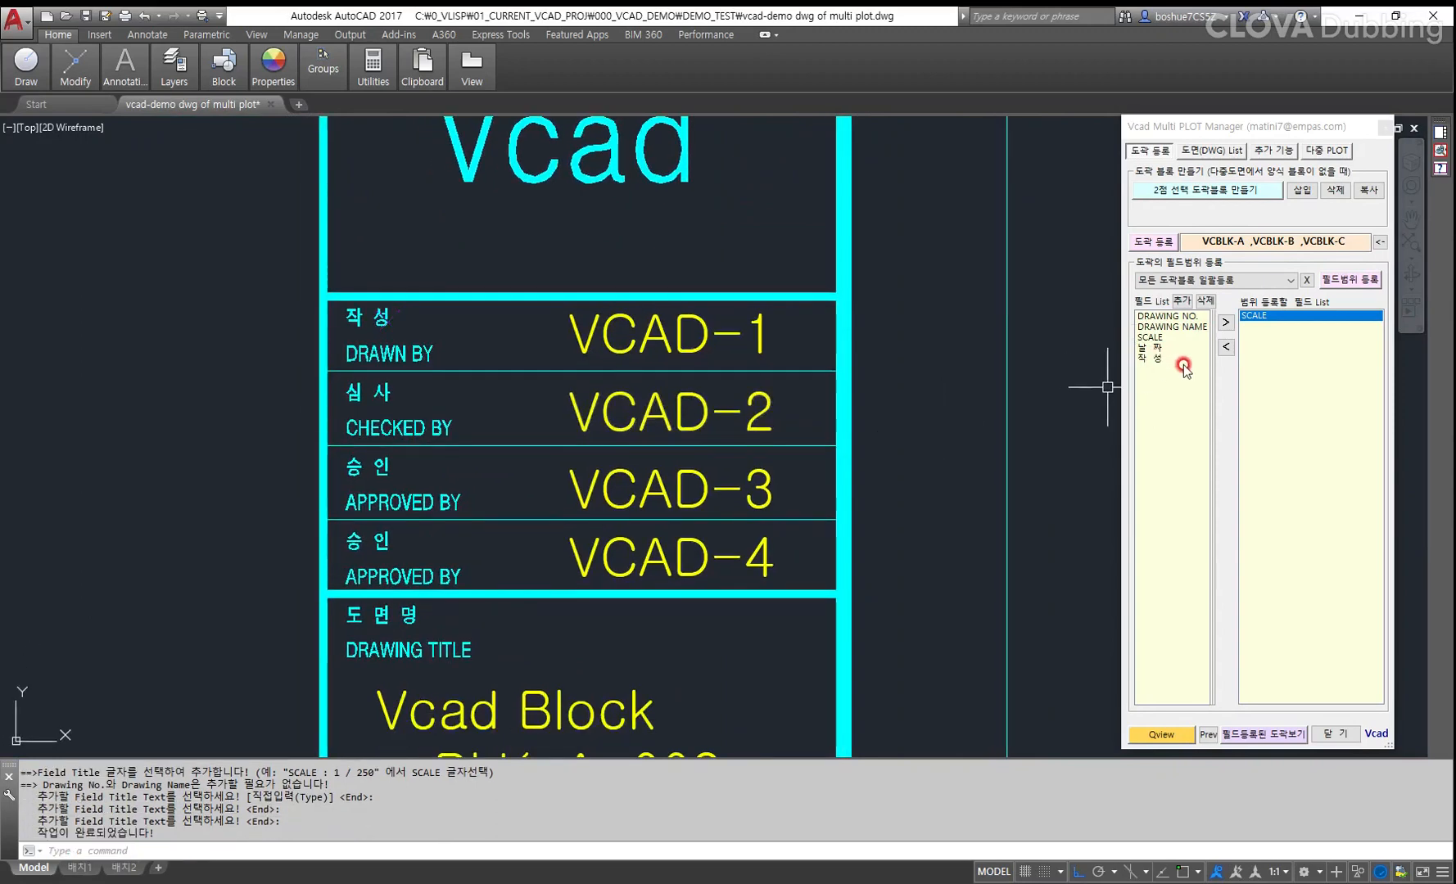
# Add the 날짜 and 작성 fields to the range registration list, keeping batch registration for all title blocks (모든 도곽블록 일괄등록).
pyautogui.click(1161, 358)
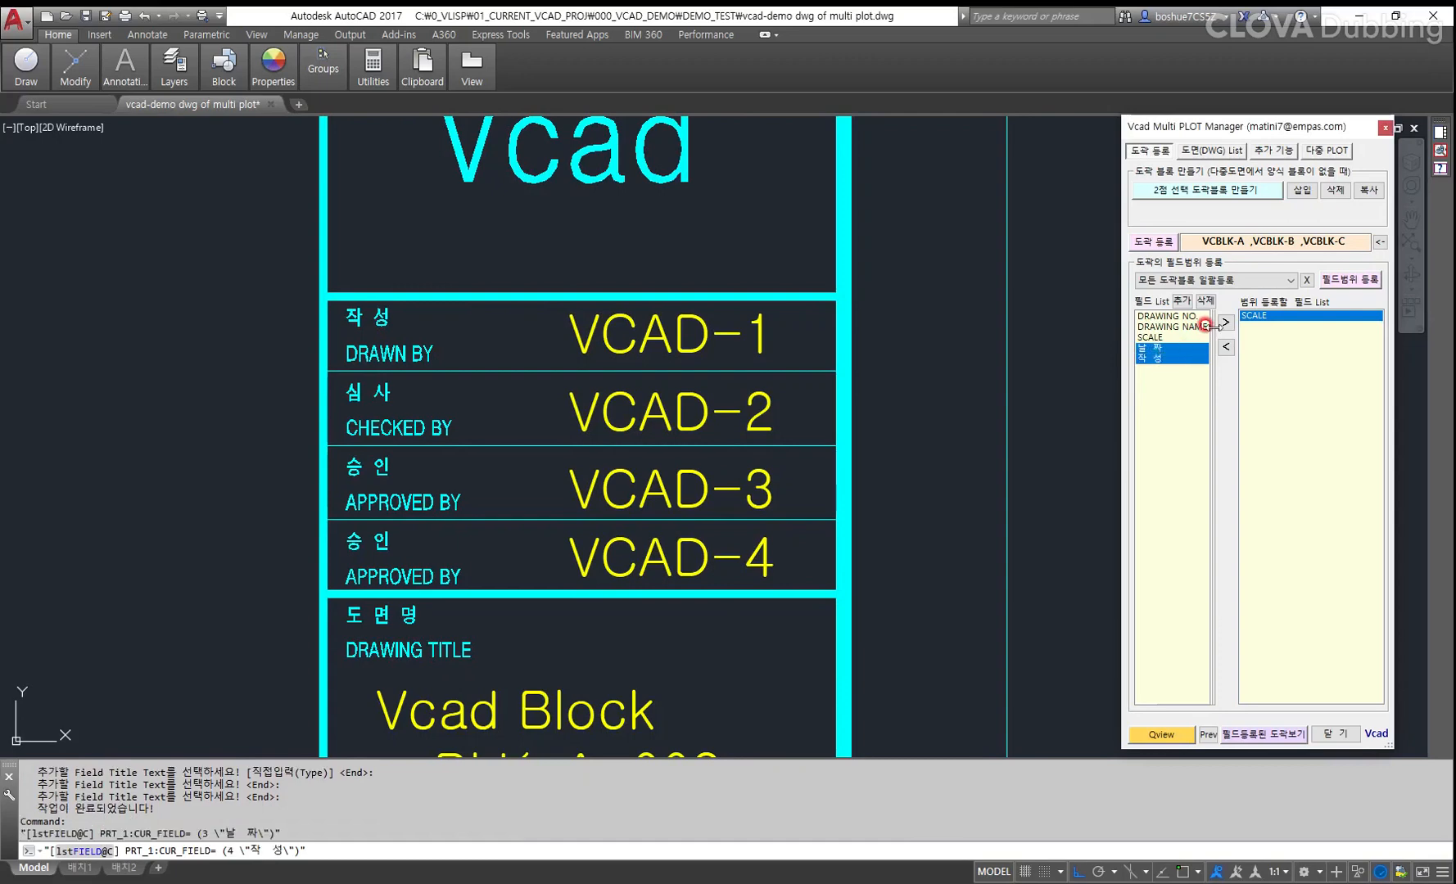
pyautogui.click(1225, 325)
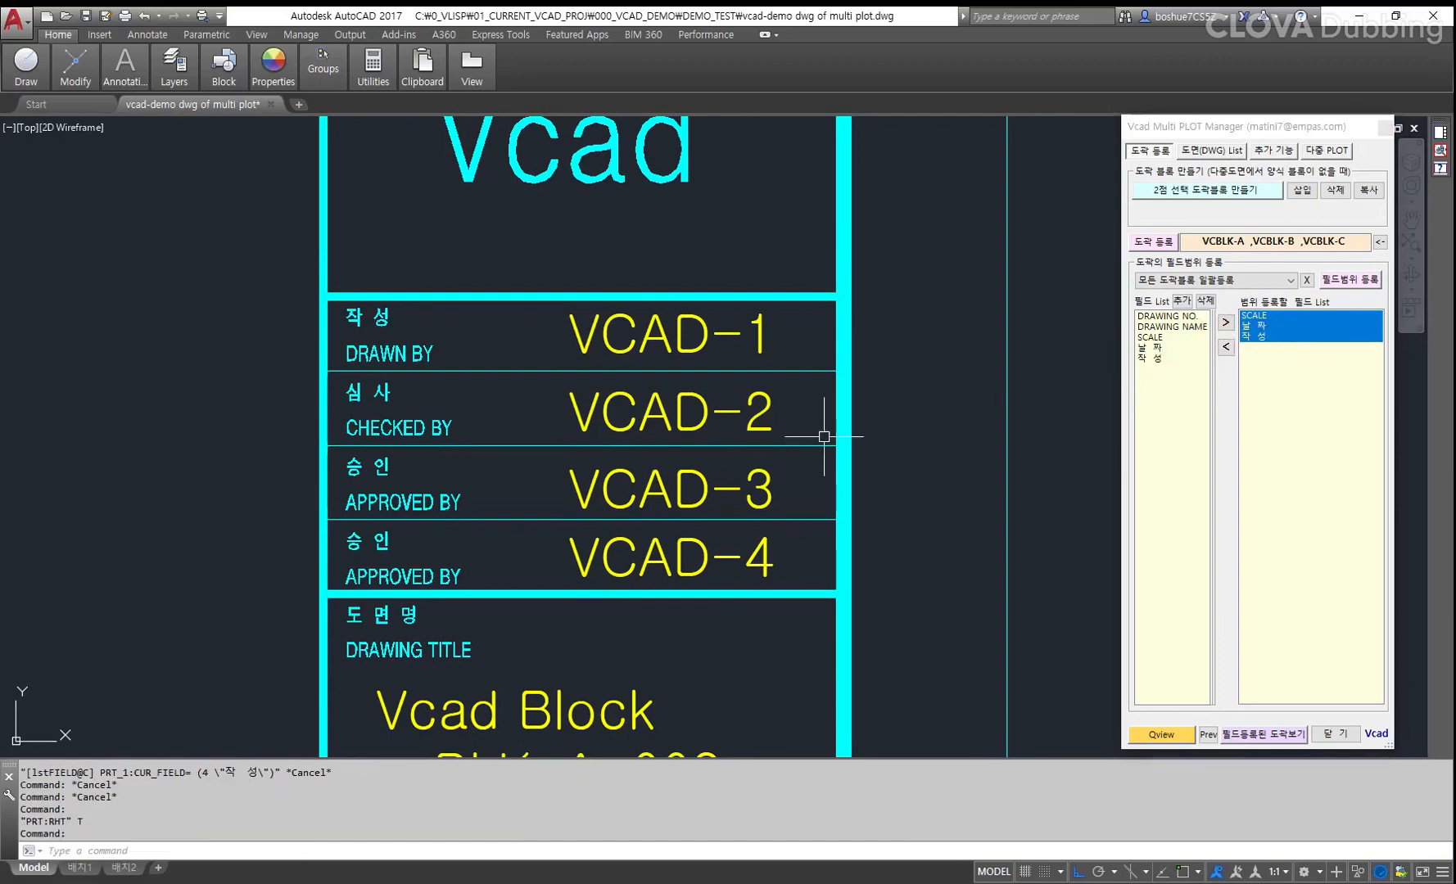
pyautogui.scroll(-10, 815, 453)
pyautogui.scroll(2, 780, 455)
pyautogui.moveTo(781, 457); pyautogui.dragTo(754, 465, button='middle')
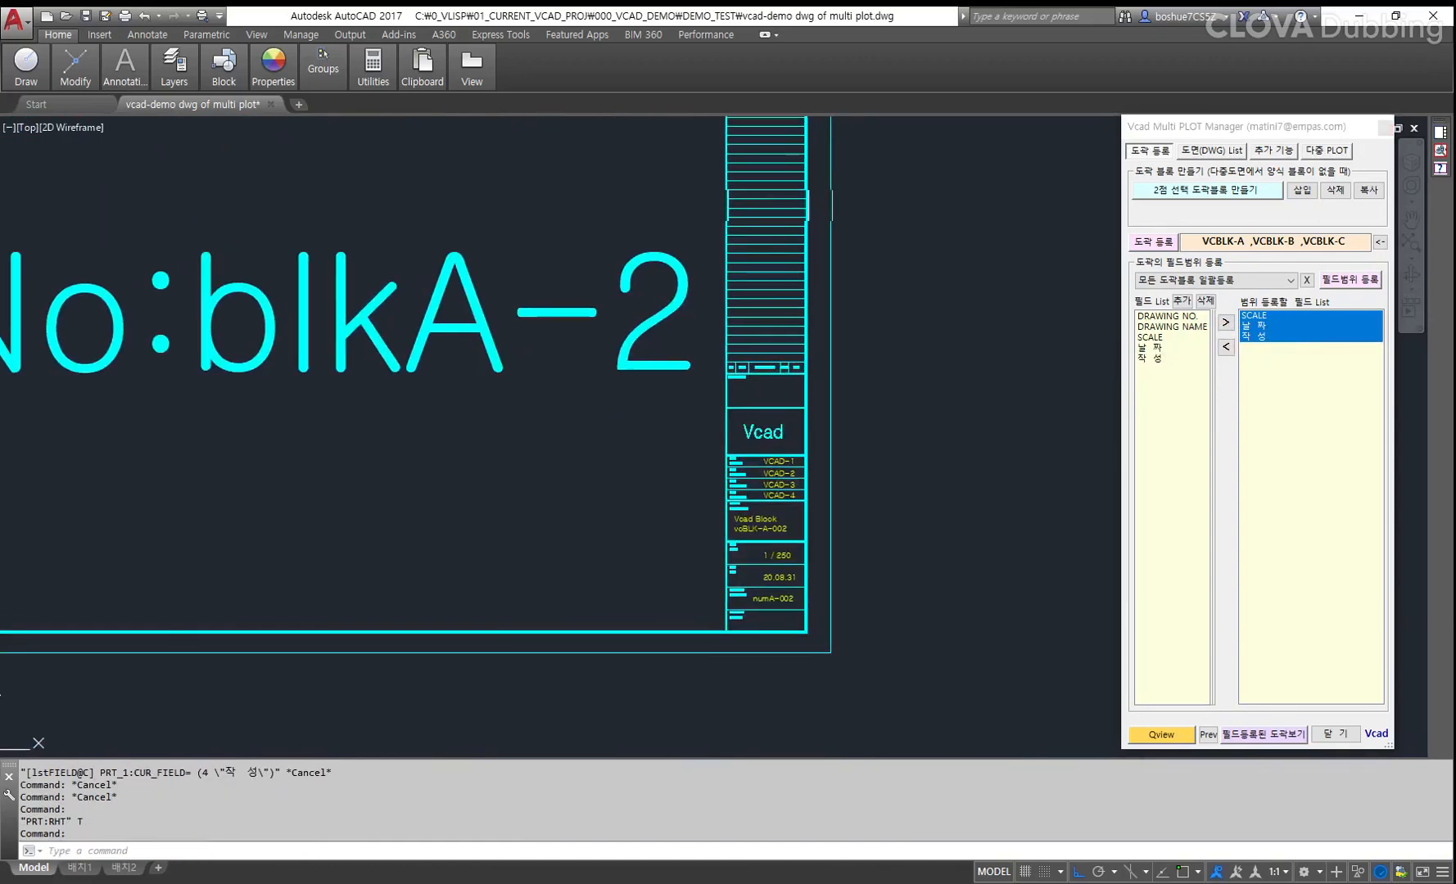
pyautogui.click(1179, 280)
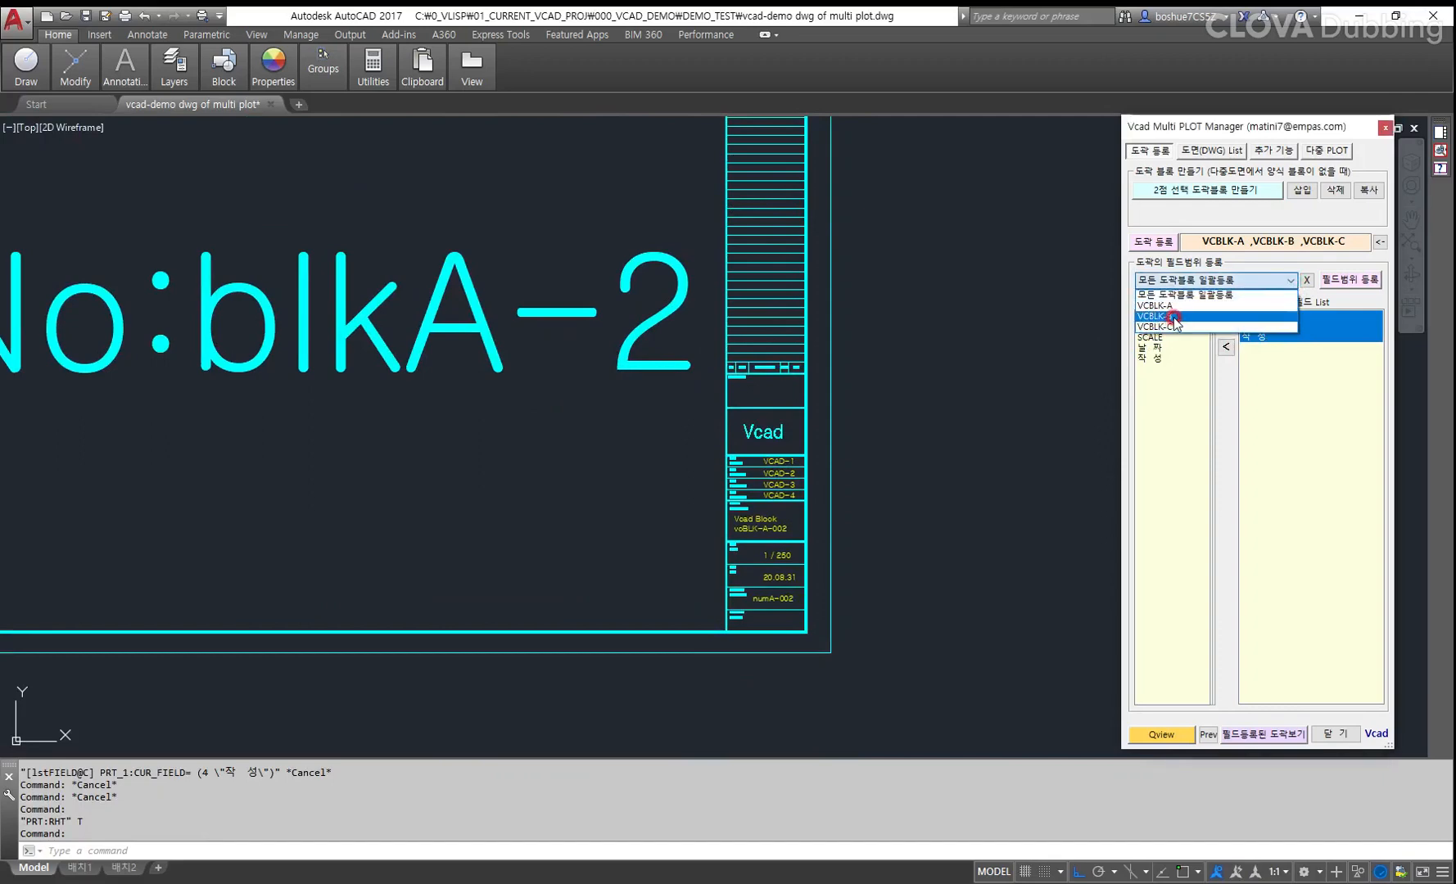
pyautogui.click(1180, 294)
pyautogui.click(1350, 280)
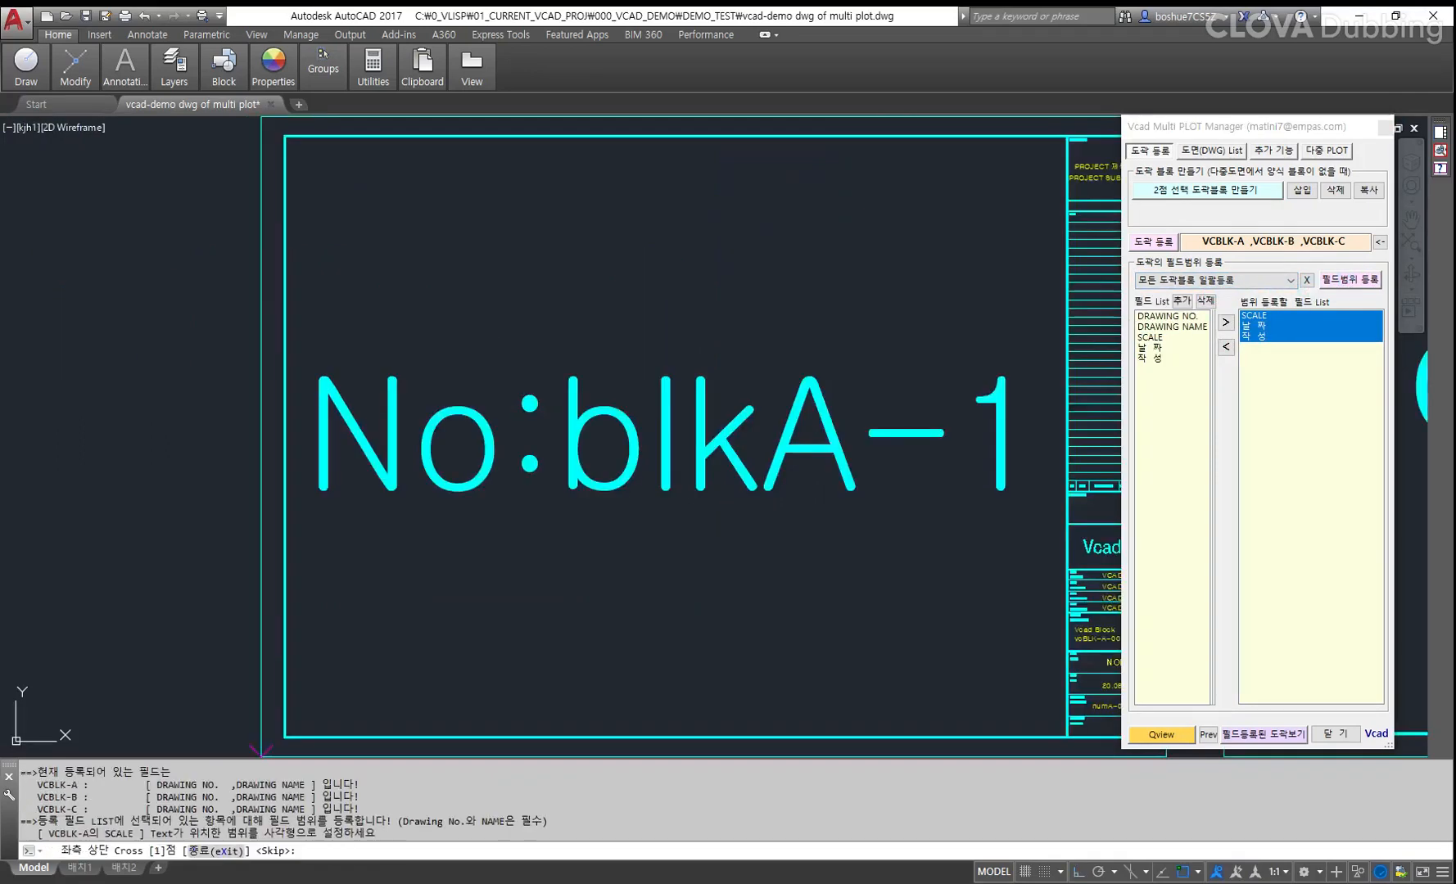
pyautogui.scroll(-3, 936, 368)
pyautogui.scroll(6, 927, 520)
pyautogui.moveTo(926, 520); pyautogui.dragTo(848, 501, button='middle')
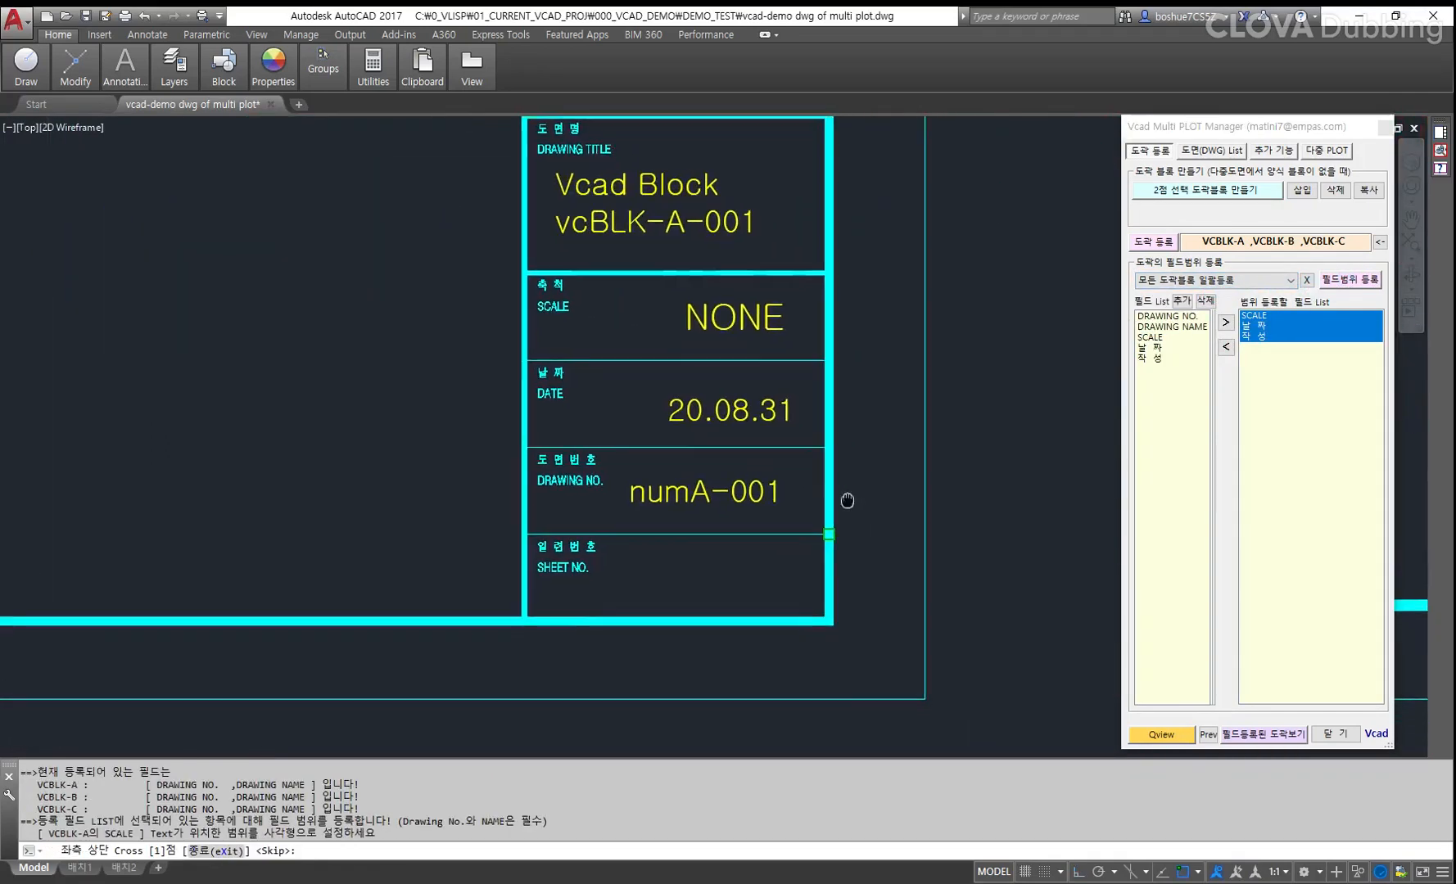
pyautogui.moveTo(629, 374); pyautogui.dragTo(640, 432, button='middle')
pyautogui.click(623, 421)
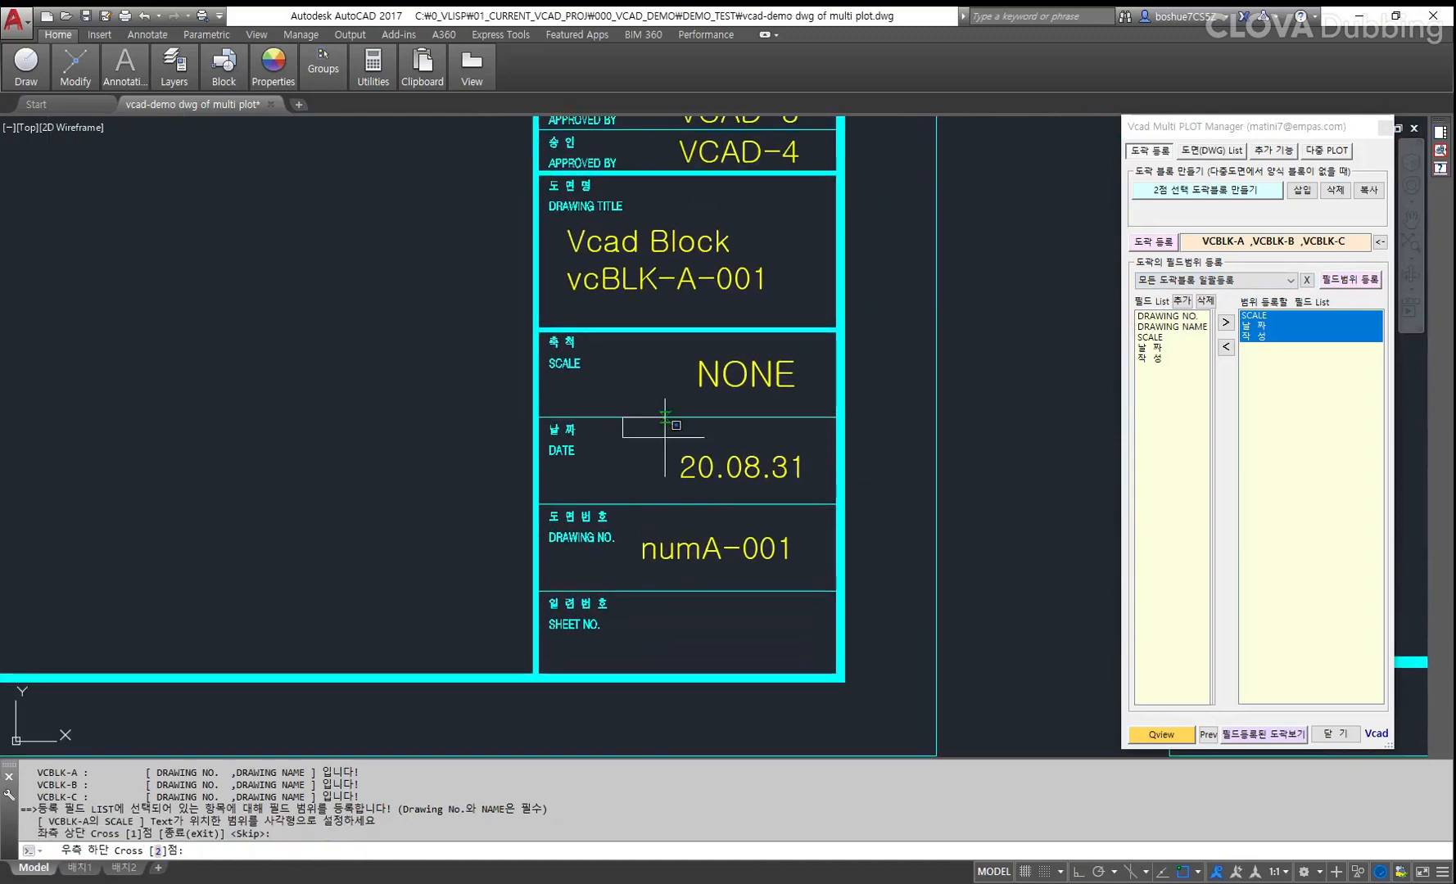
pyautogui.click(839, 501)
pyautogui.moveTo(774, 375)
pyautogui.mouseDown(button='middle')
pyautogui.moveTo(785, 509)
pyautogui.moveTo(806, 358)
pyautogui.mouseUp(button='middle')
pyautogui.scroll(-4, 781, 474)
pyautogui.scroll(4, 781, 360)
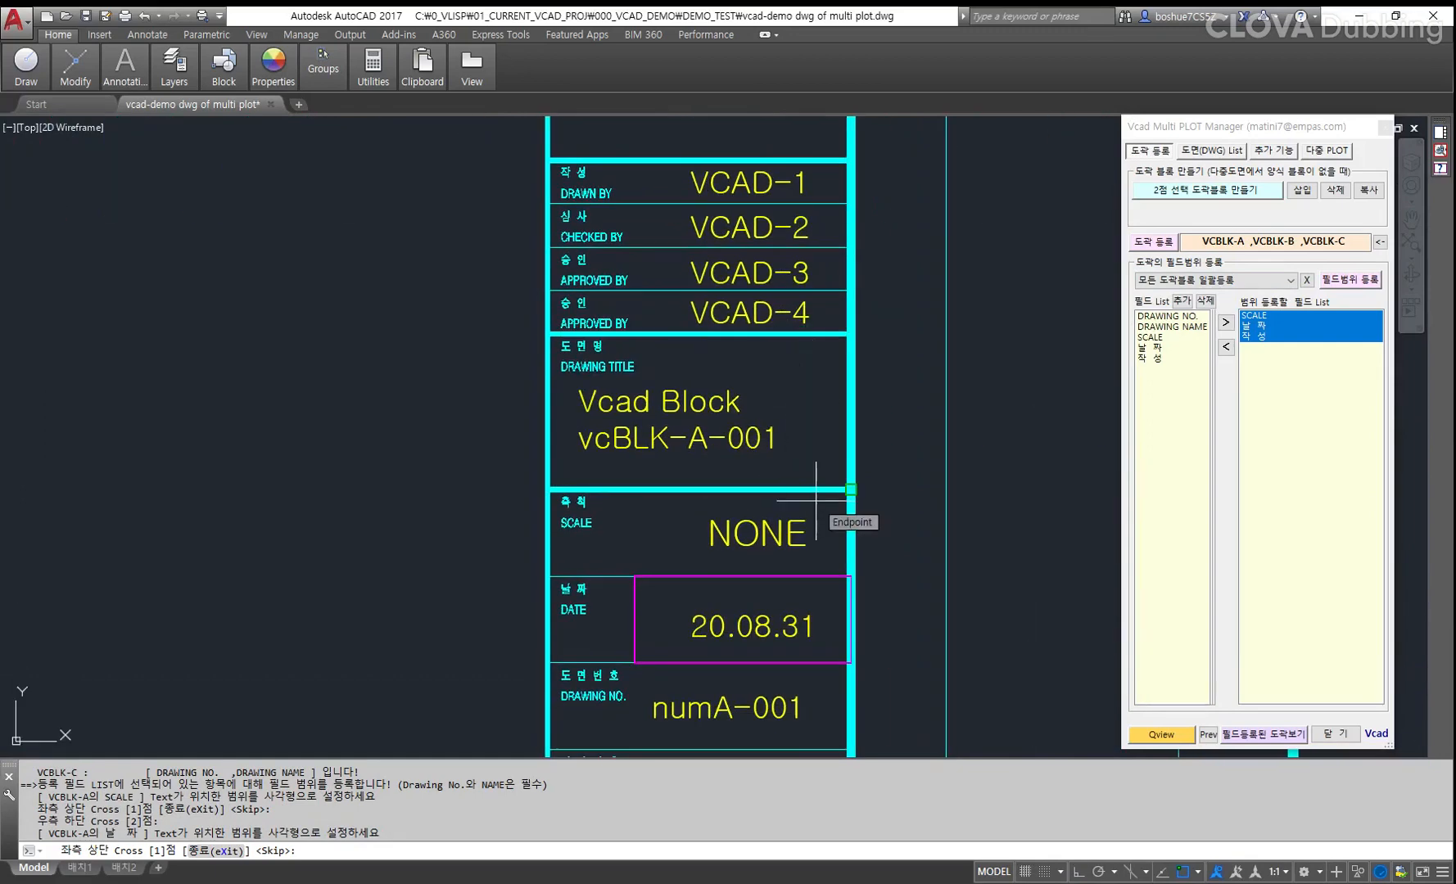
pyautogui.press('Escape')
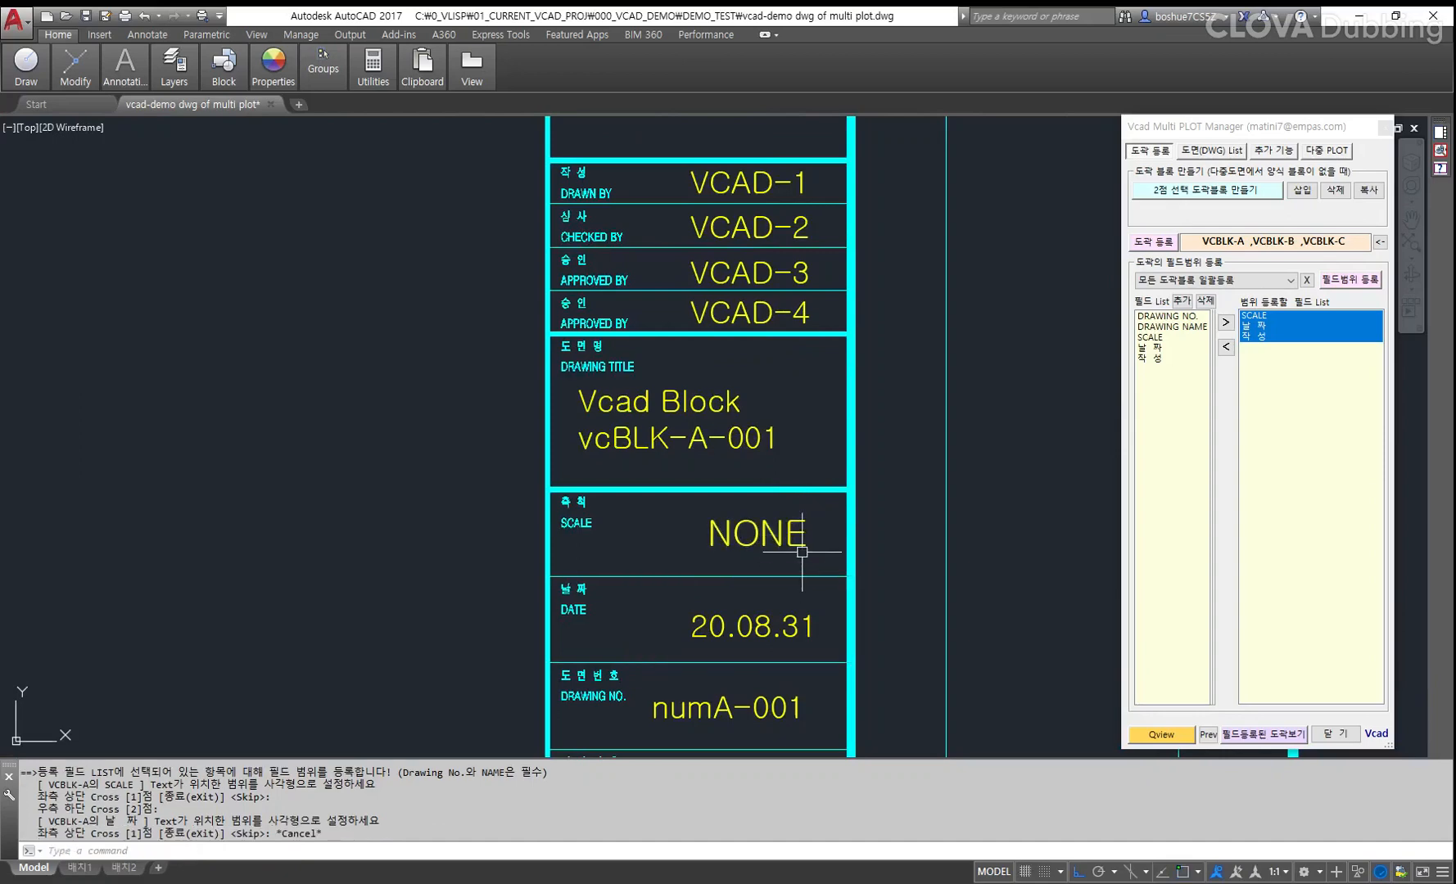
# Restart the field-range registration and set the VCBLK-A SCALE range as a rectangle around the NONE cell.
pyautogui.moveTo(885, 490); pyautogui.dragTo(892, 449, button='middle')
pyautogui.click(1343, 281)
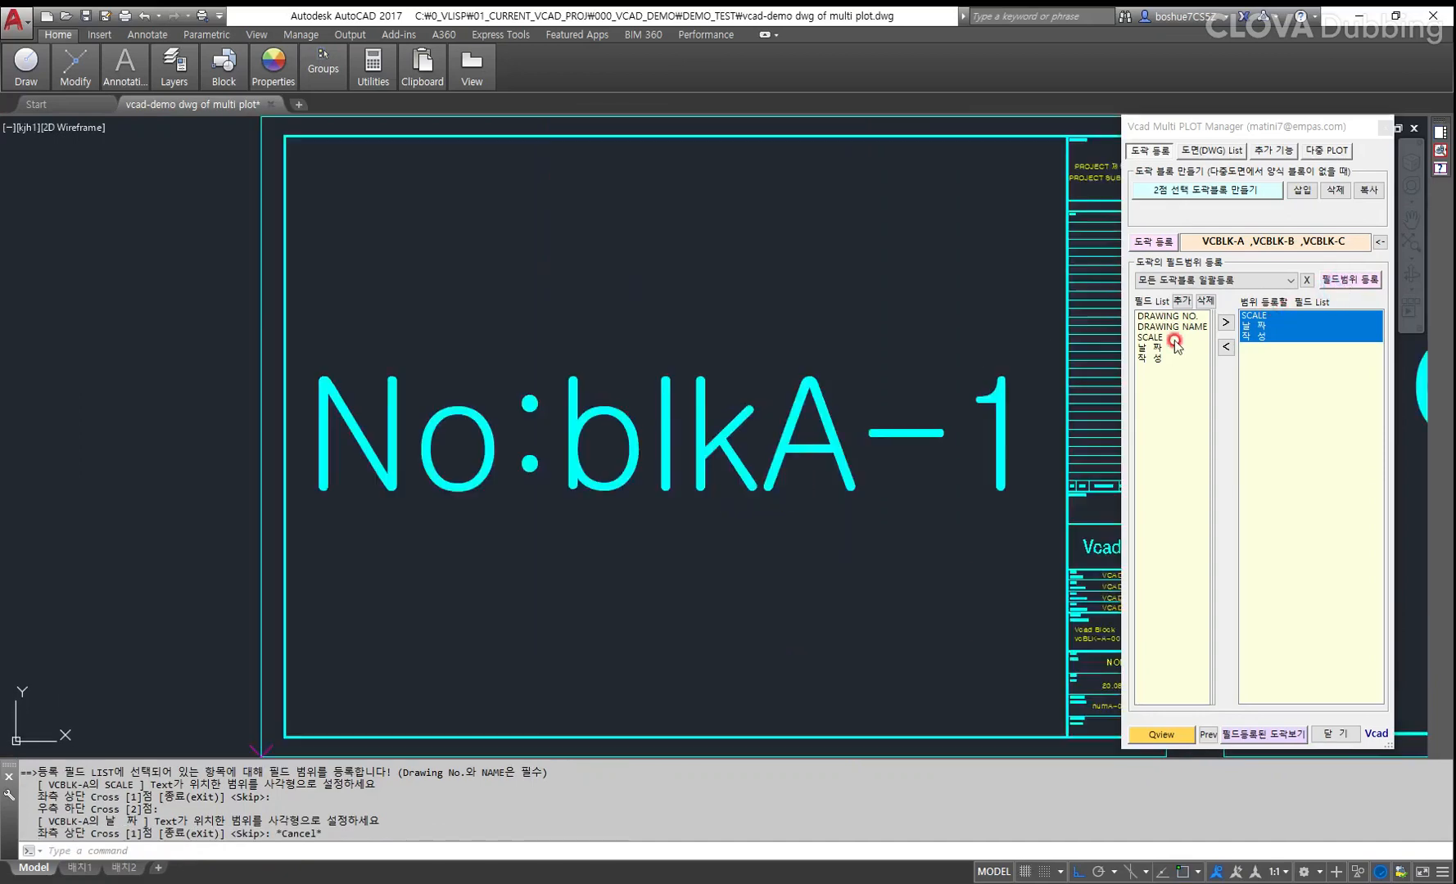
pyautogui.scroll(3, 808, 571)
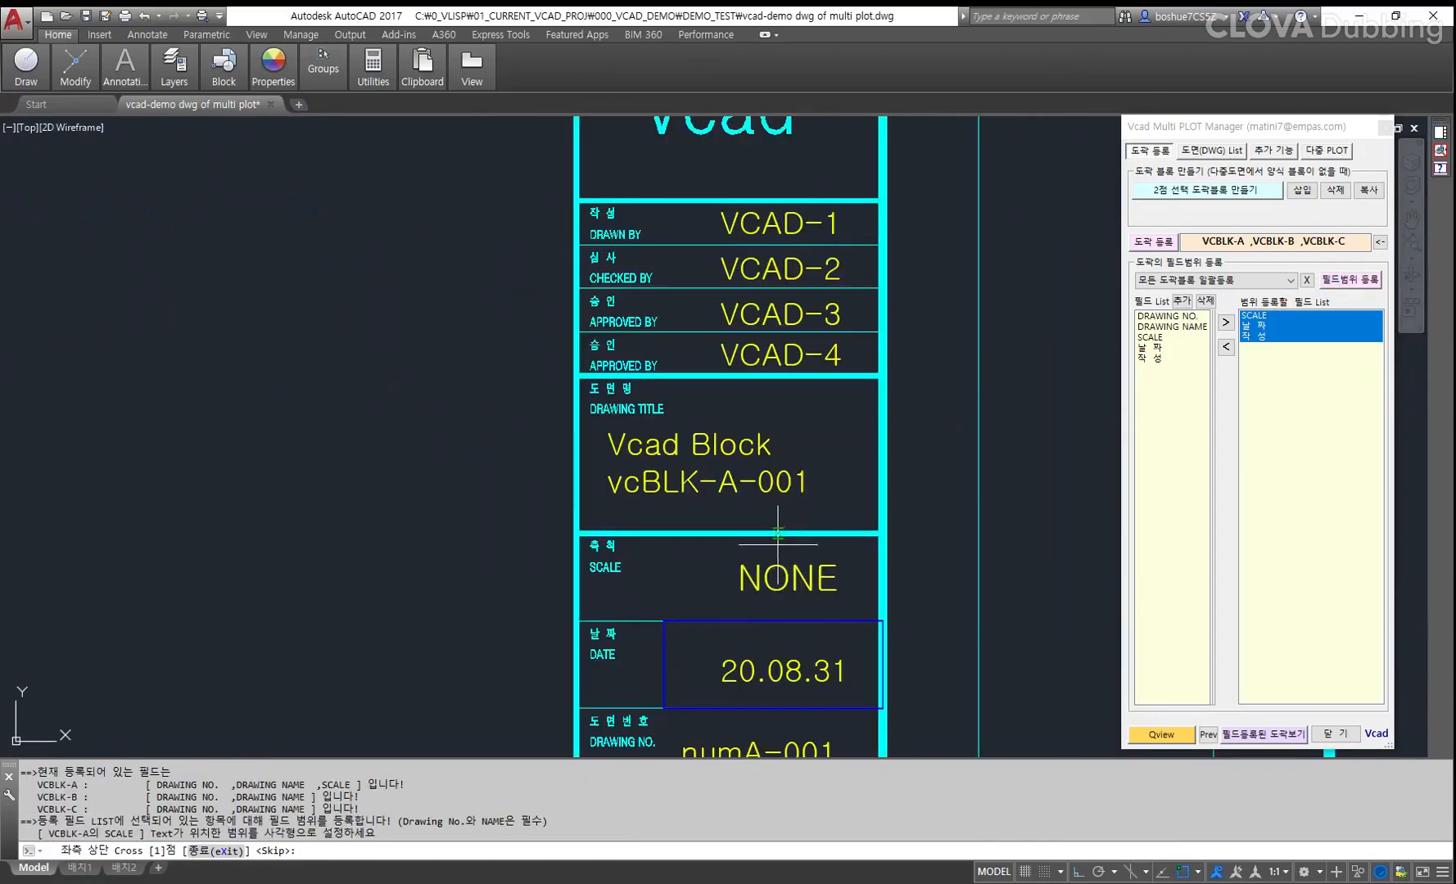
pyautogui.moveTo(741, 520)
pyautogui.mouseDown(button='middle')
pyautogui.moveTo(694, 550)
pyautogui.moveTo(694, 430)
pyautogui.mouseUp(button='middle')
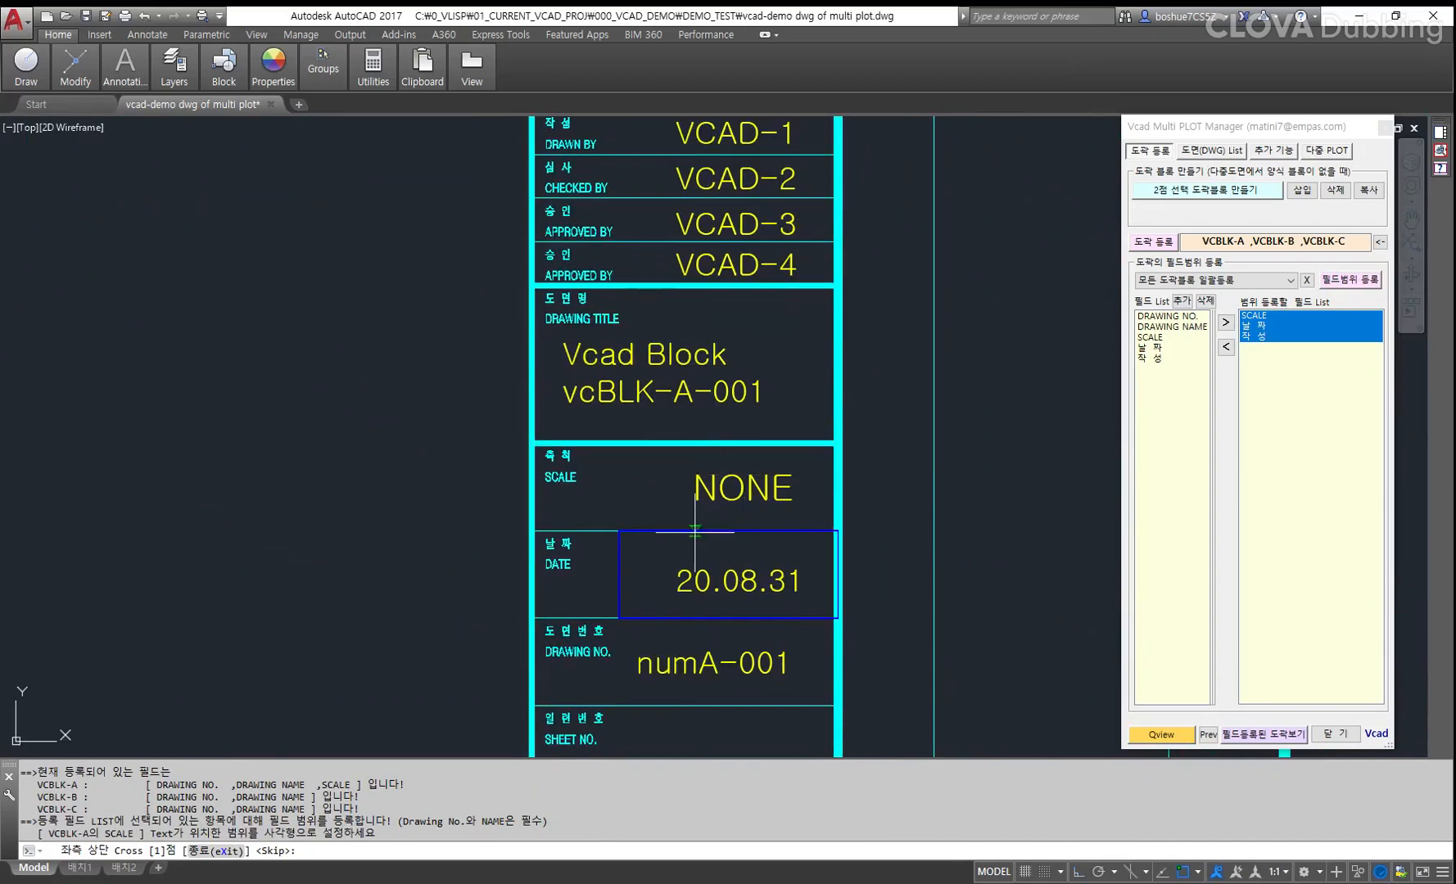
pyautogui.click(620, 445)
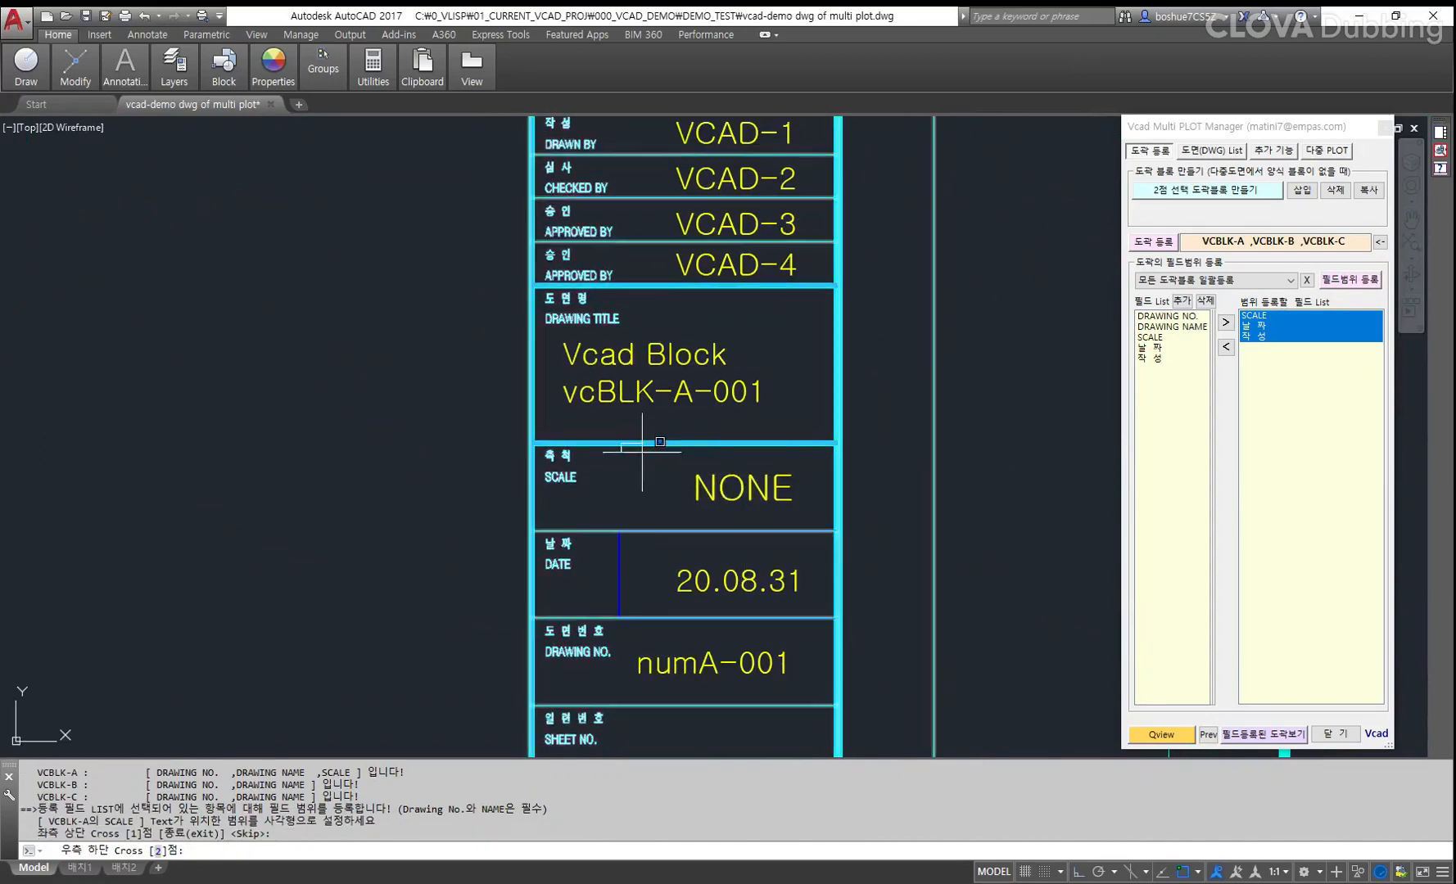
pyautogui.click(838, 531)
# Set the VCBLK-A 날짜 range around the 20.08.31 cell and the 작성 range around the VCAD-1 cell.
pyautogui.click(621, 531)
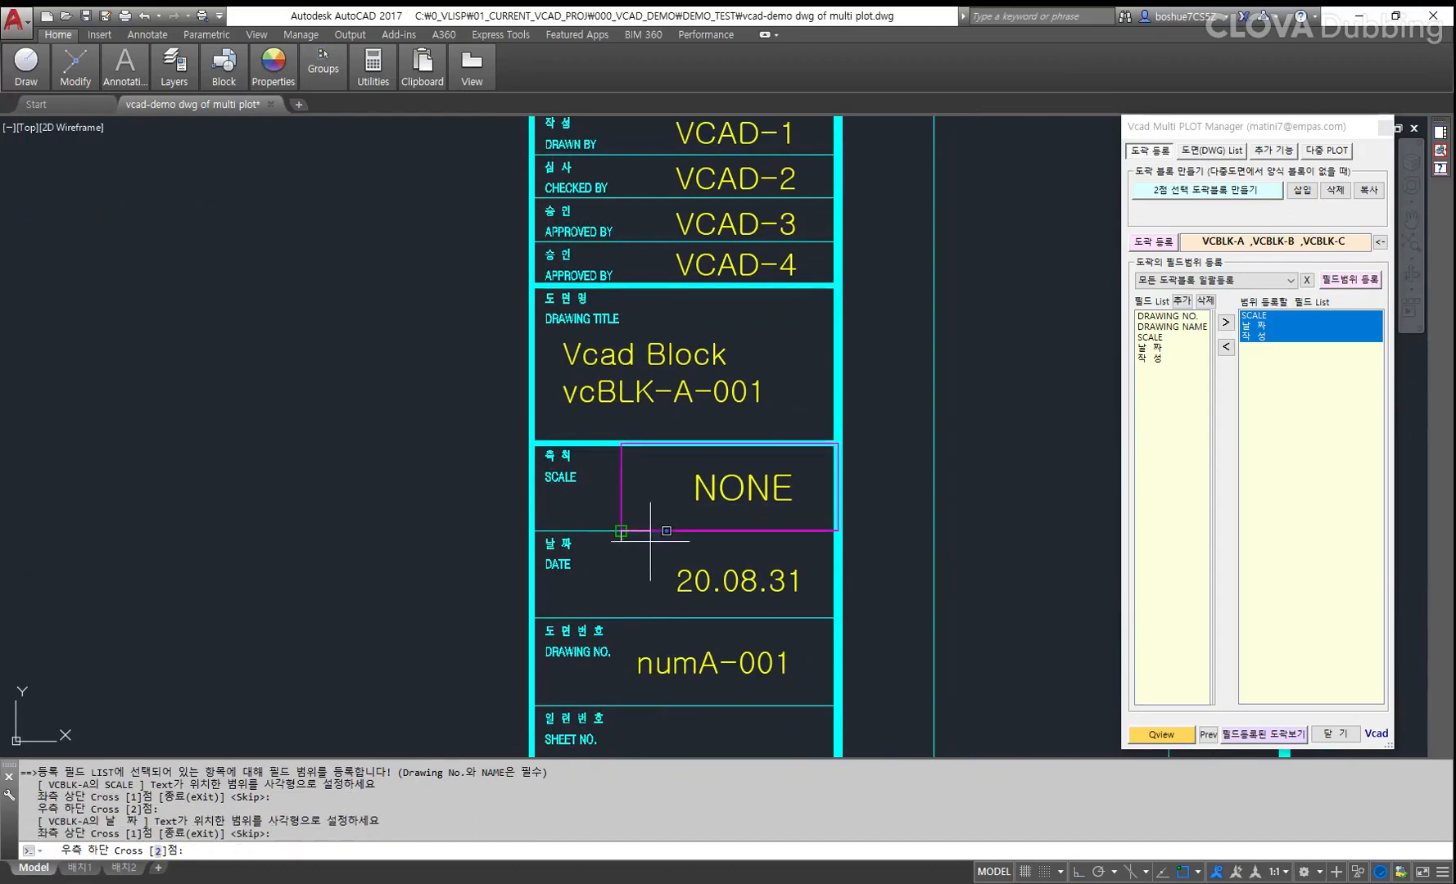
pyautogui.click(840, 616)
pyautogui.moveTo(781, 261); pyautogui.dragTo(780, 331, button='middle')
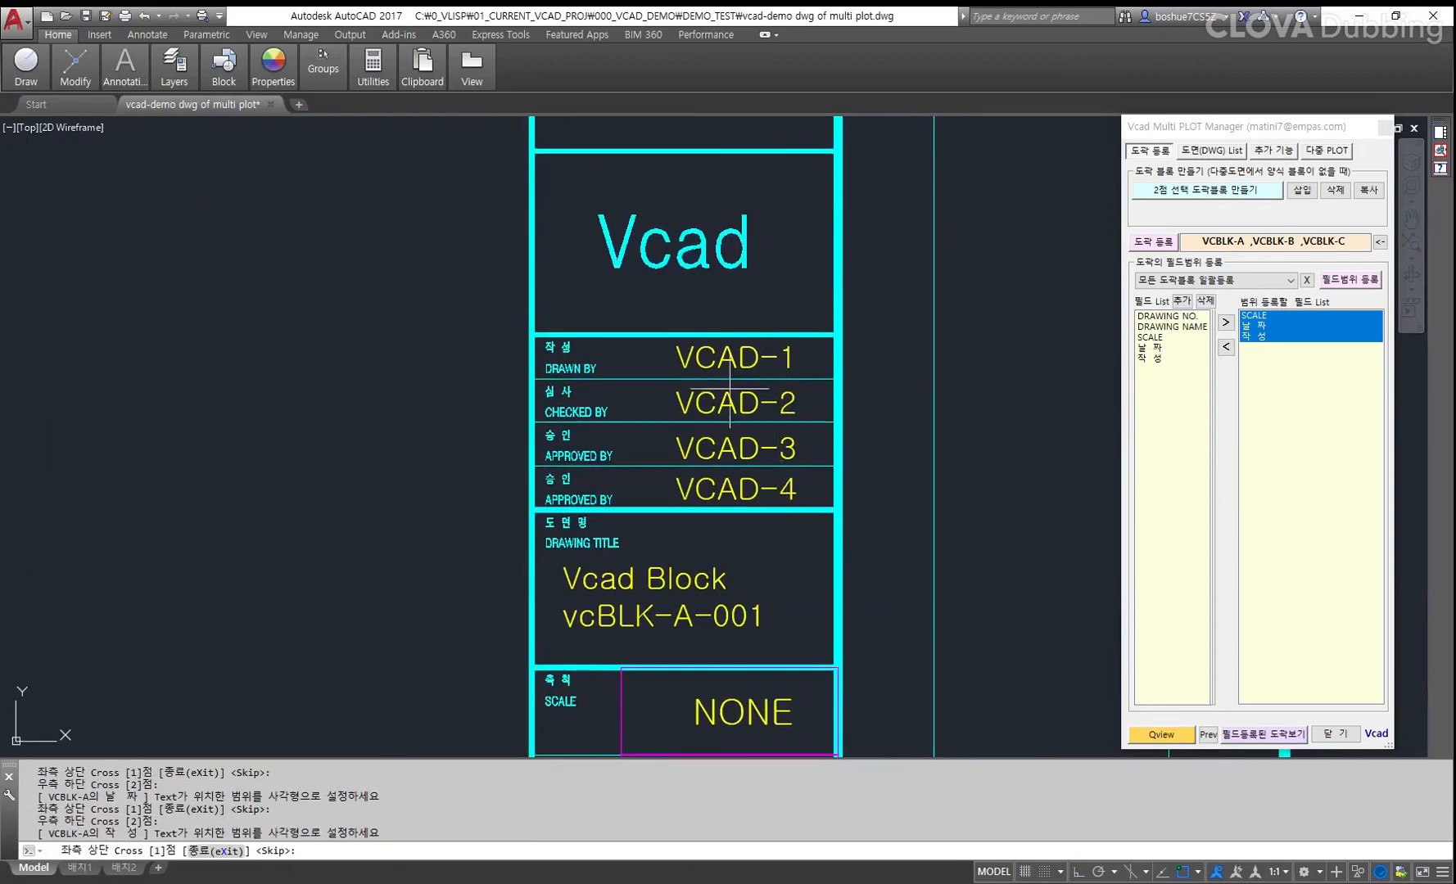
pyautogui.scroll(2, 652, 335)
pyautogui.click(607, 330)
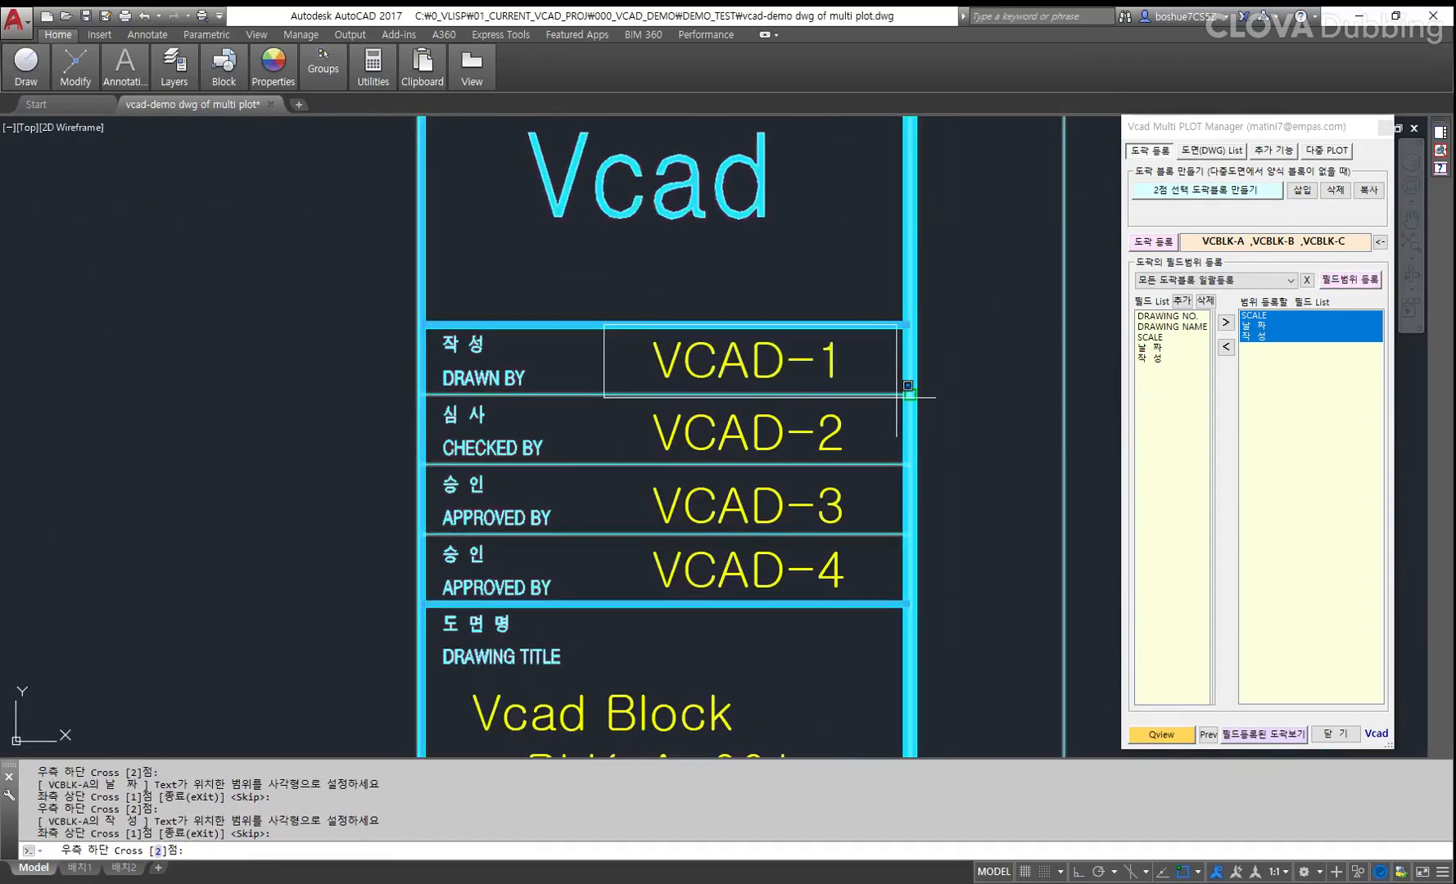
pyautogui.click(901, 394)
# Set the VCBLK-B SCALE range as a rectangle around the 1/1 scale cell.
pyautogui.scroll(-1, 867, 458)
pyautogui.scroll(5, 990, 626)
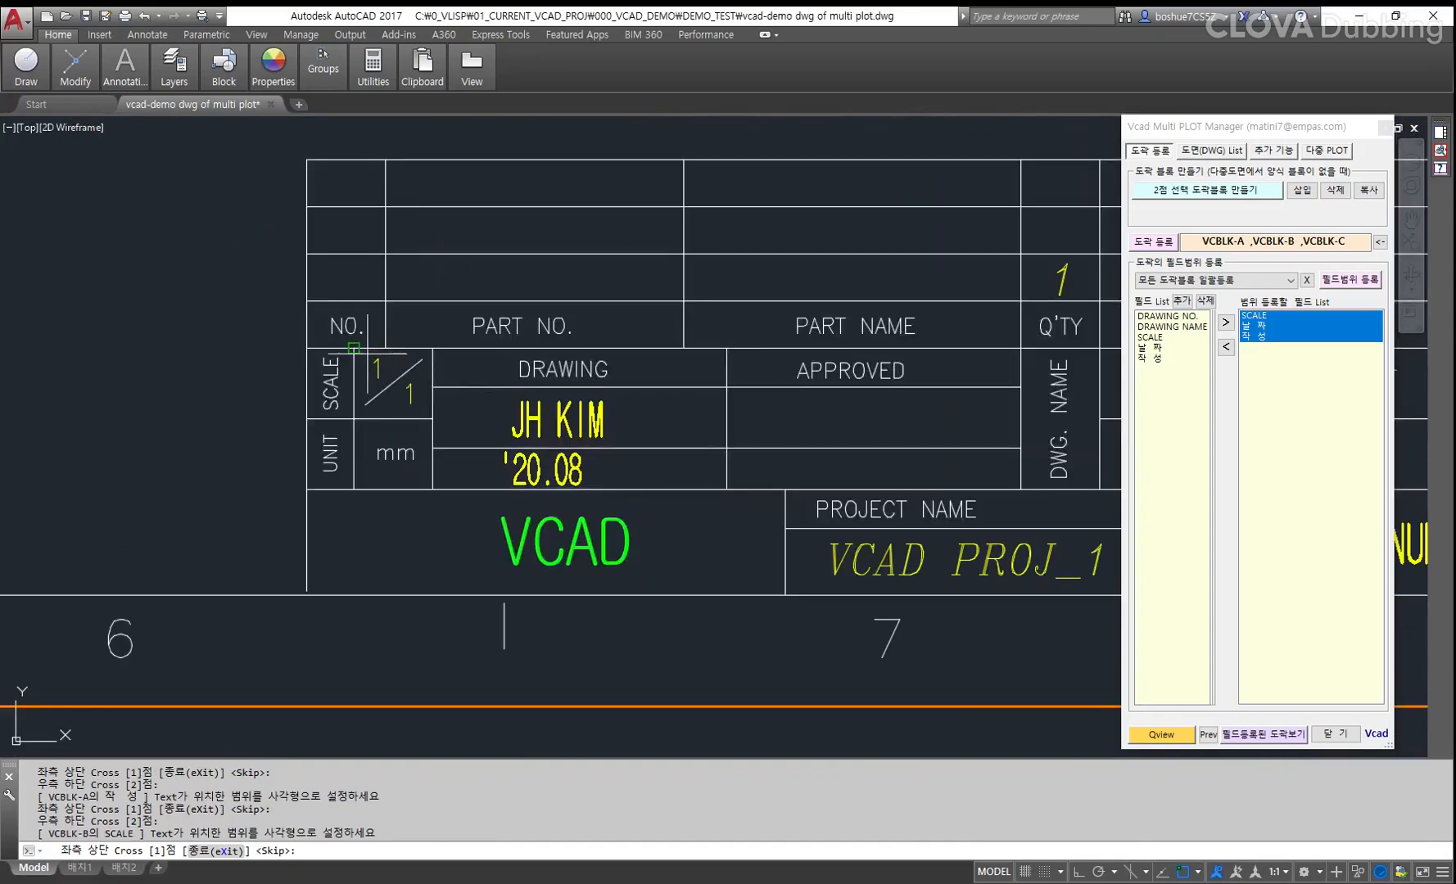
pyautogui.click(353, 348)
pyautogui.click(432, 418)
# Set the VCBLK-B 날짜 range around the '20.08 cell and the 작성 range around the drafter's name cell under DRAWING.
pyautogui.click(432, 448)
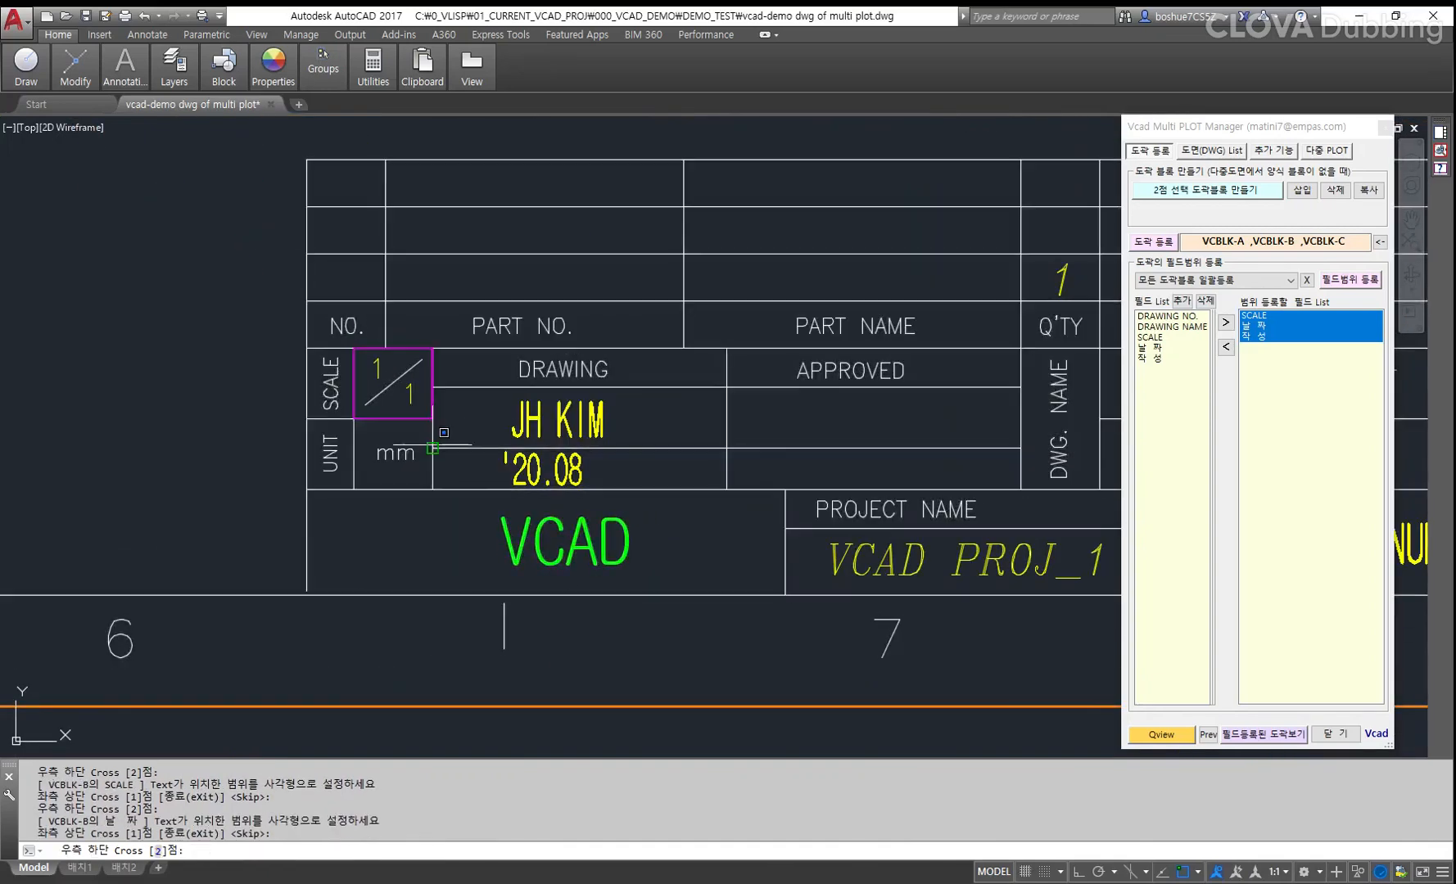
pyautogui.click(727, 490)
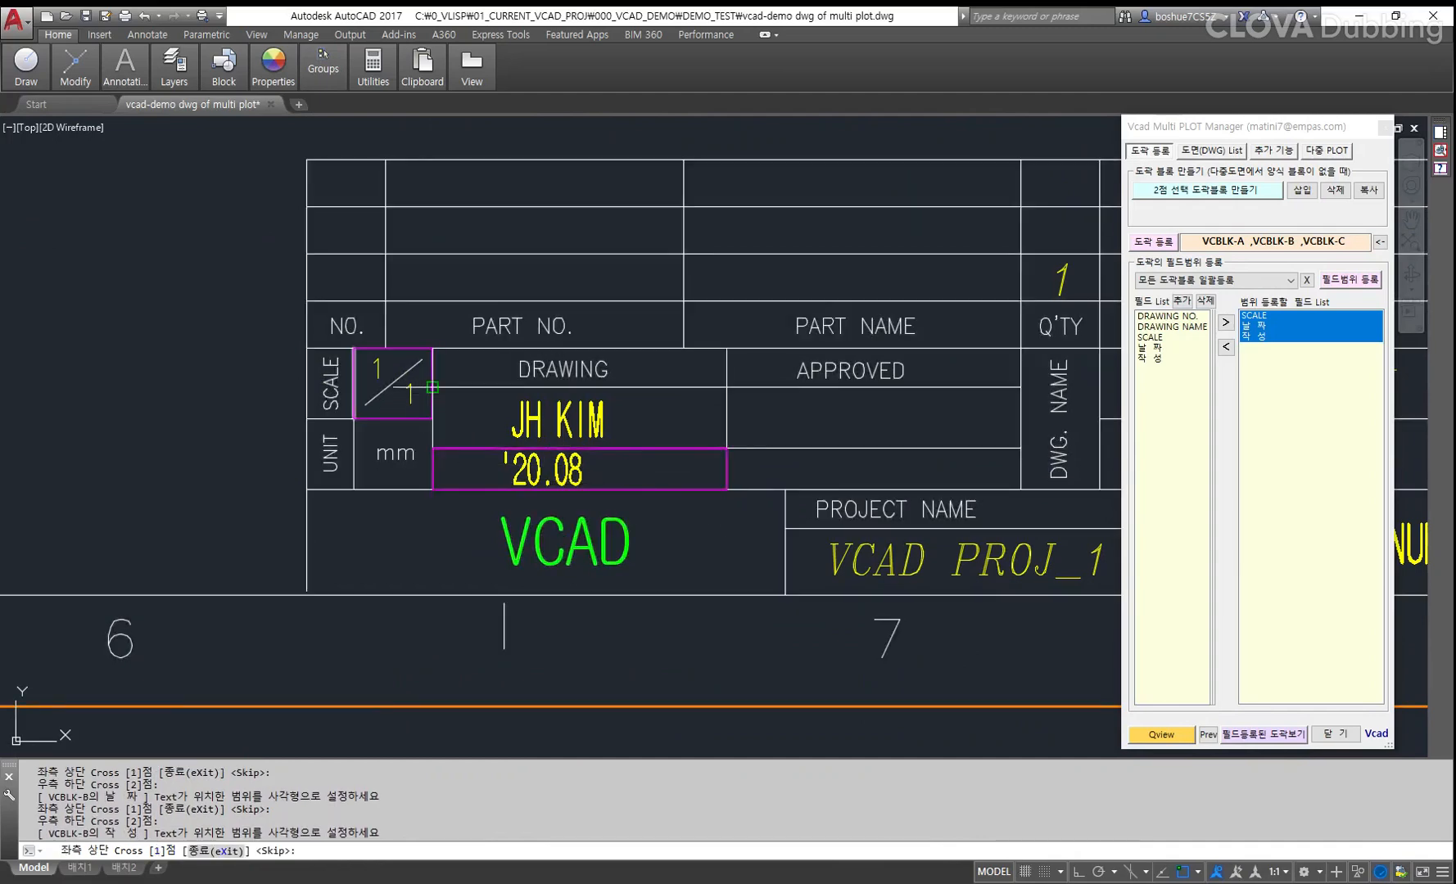
pyautogui.click(432, 387)
pyautogui.click(727, 448)
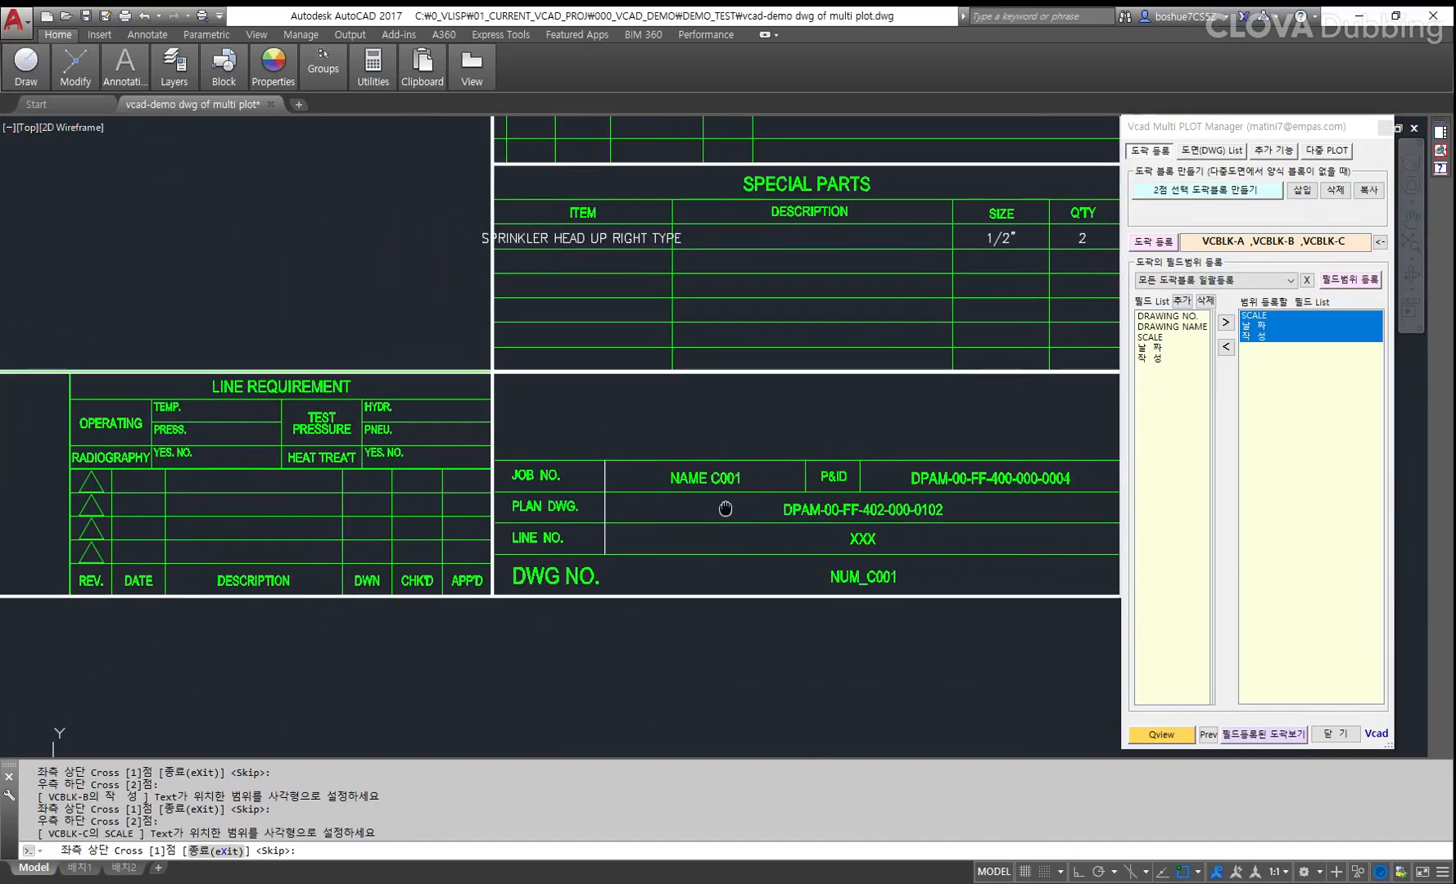
# Skip the SCALE range for VCBLK-C.
pyautogui.moveTo(562, 507); pyautogui.dragTo(635, 524, button='middle')
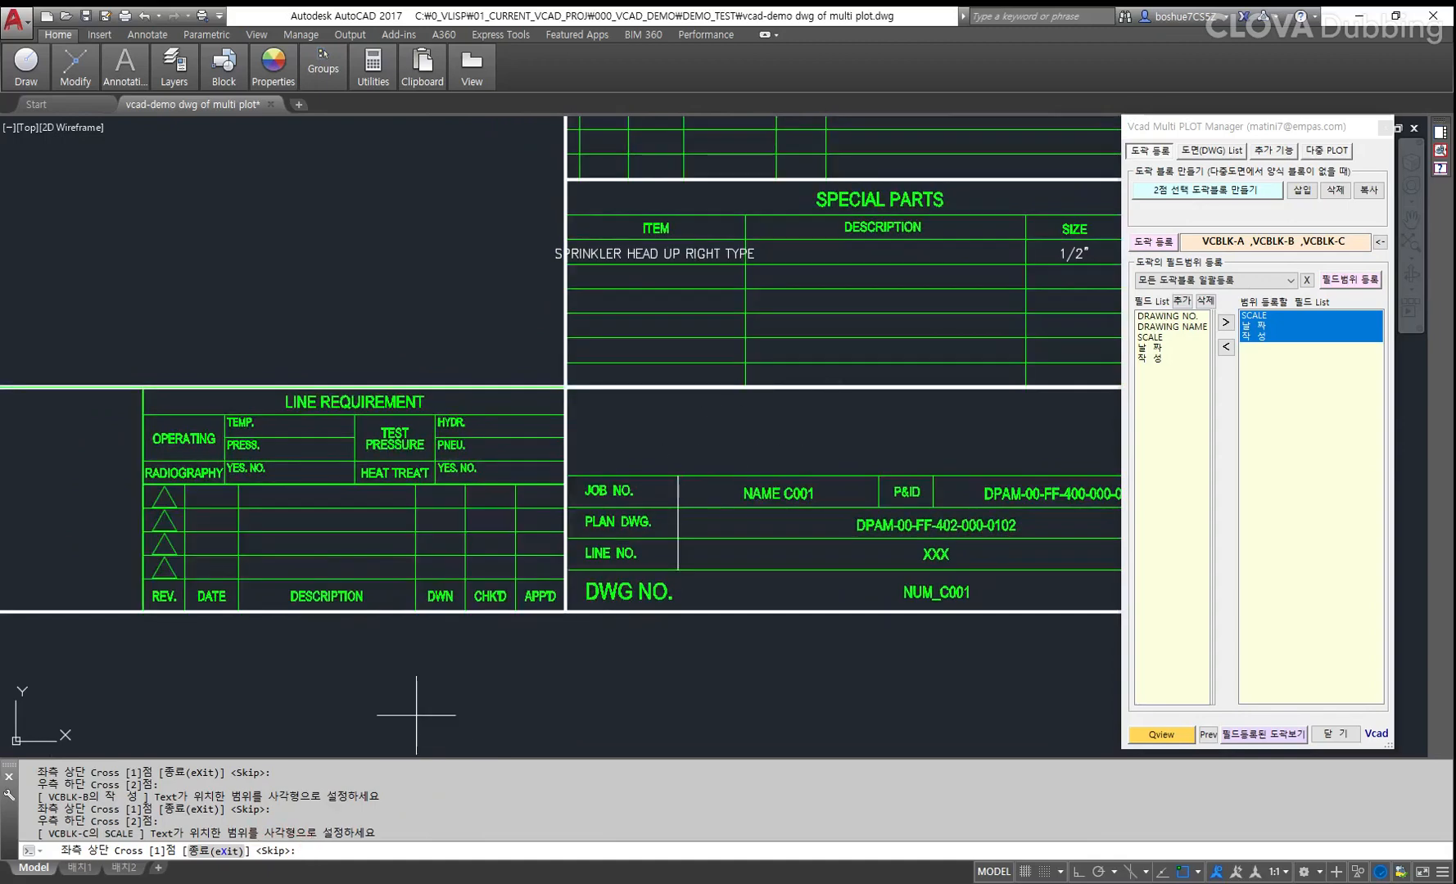
pyautogui.click(391, 791)
pyautogui.press('Return')
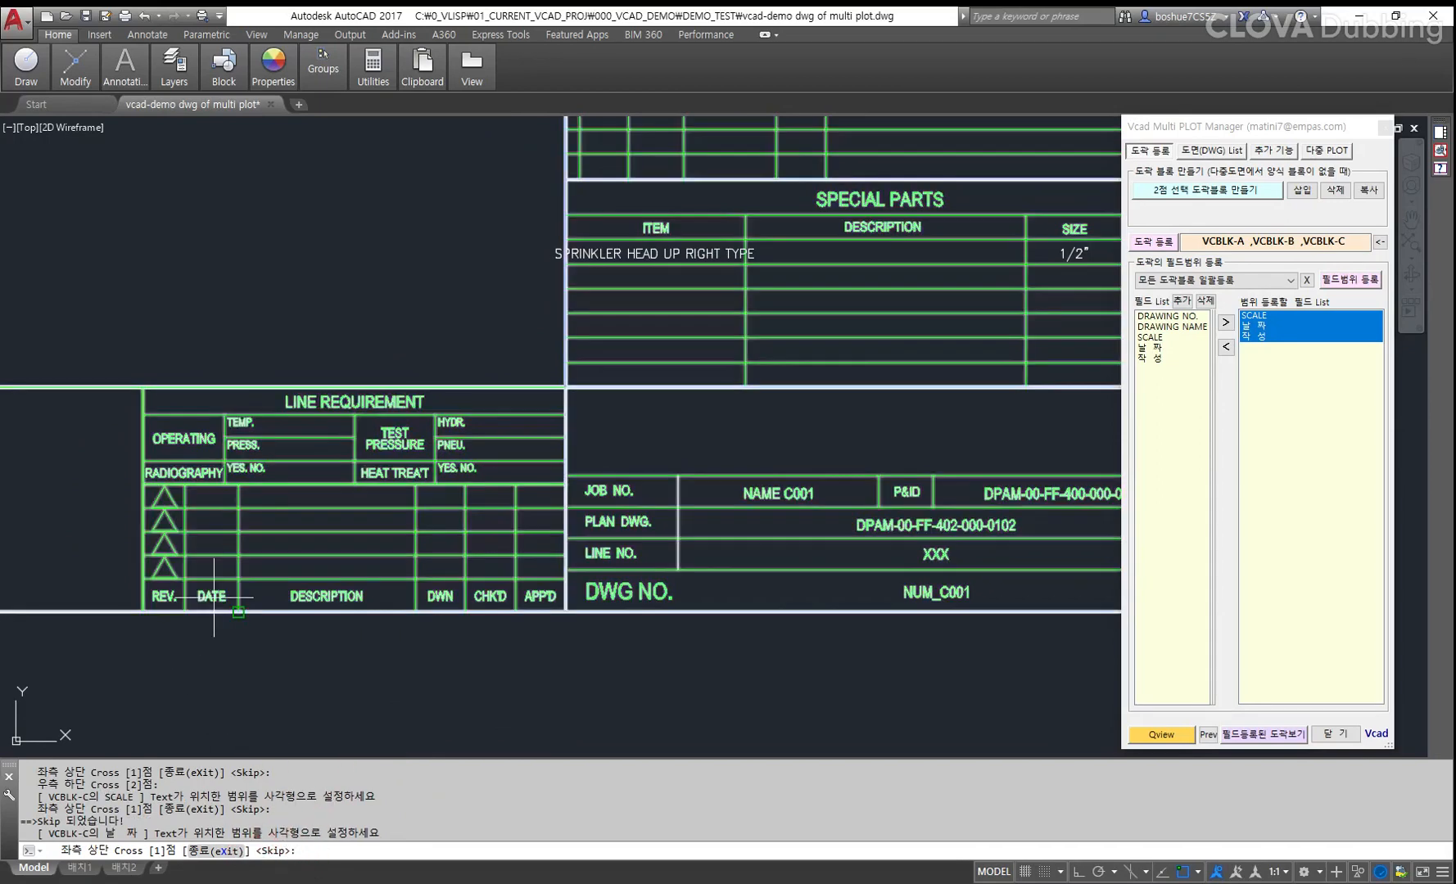
# Set the VCBLK-C 날짜 range around the empty cell above DATE and the 작성 range around the empty cell above DWN.
pyautogui.scroll(4, 211, 596)
pyautogui.moveTo(280, 636); pyautogui.dragTo(291, 653, button='middle')
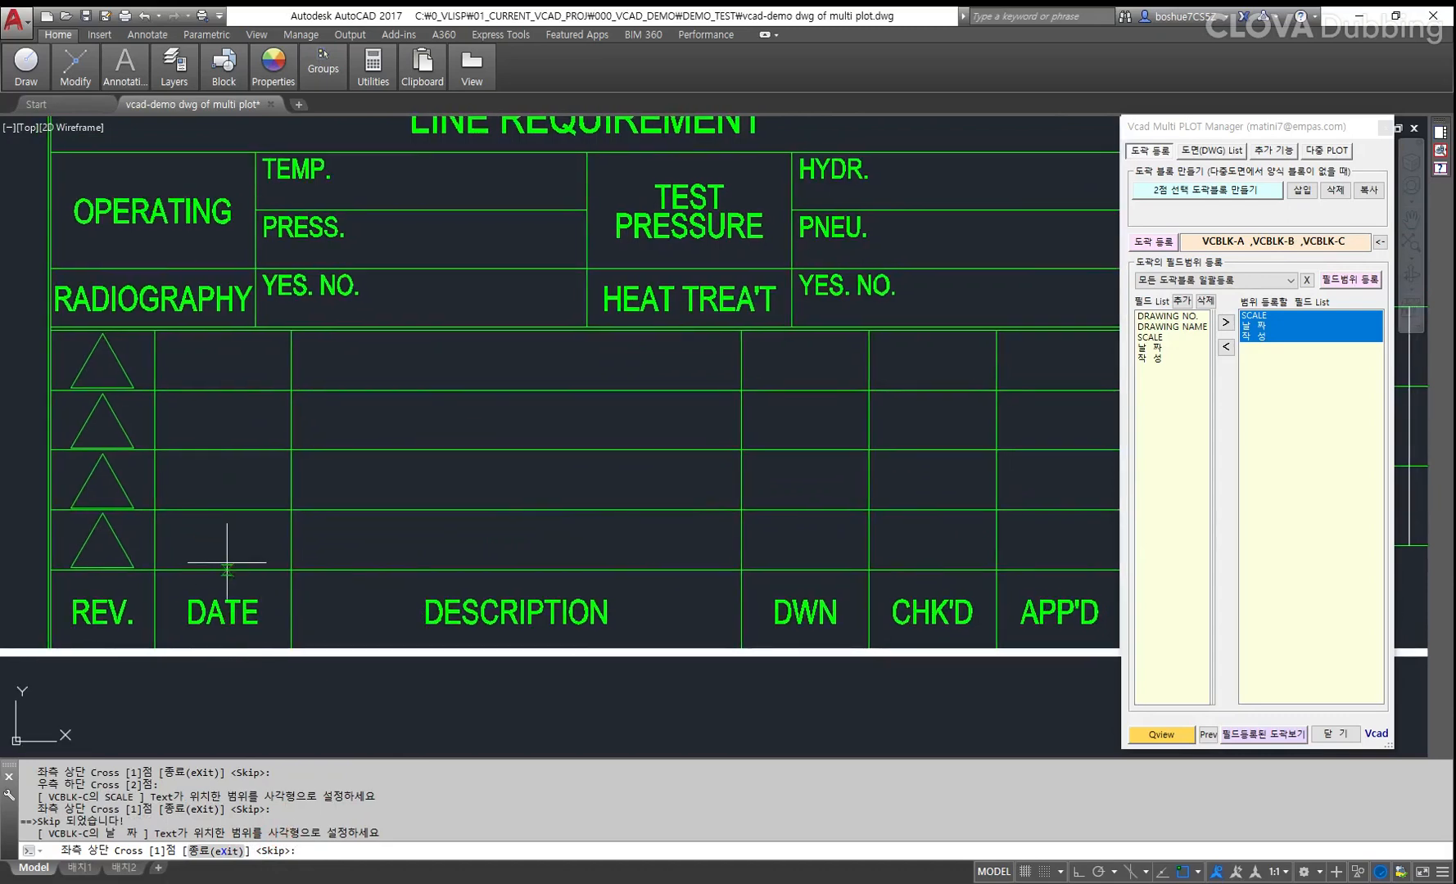
pyautogui.click(167, 516)
pyautogui.click(288, 565)
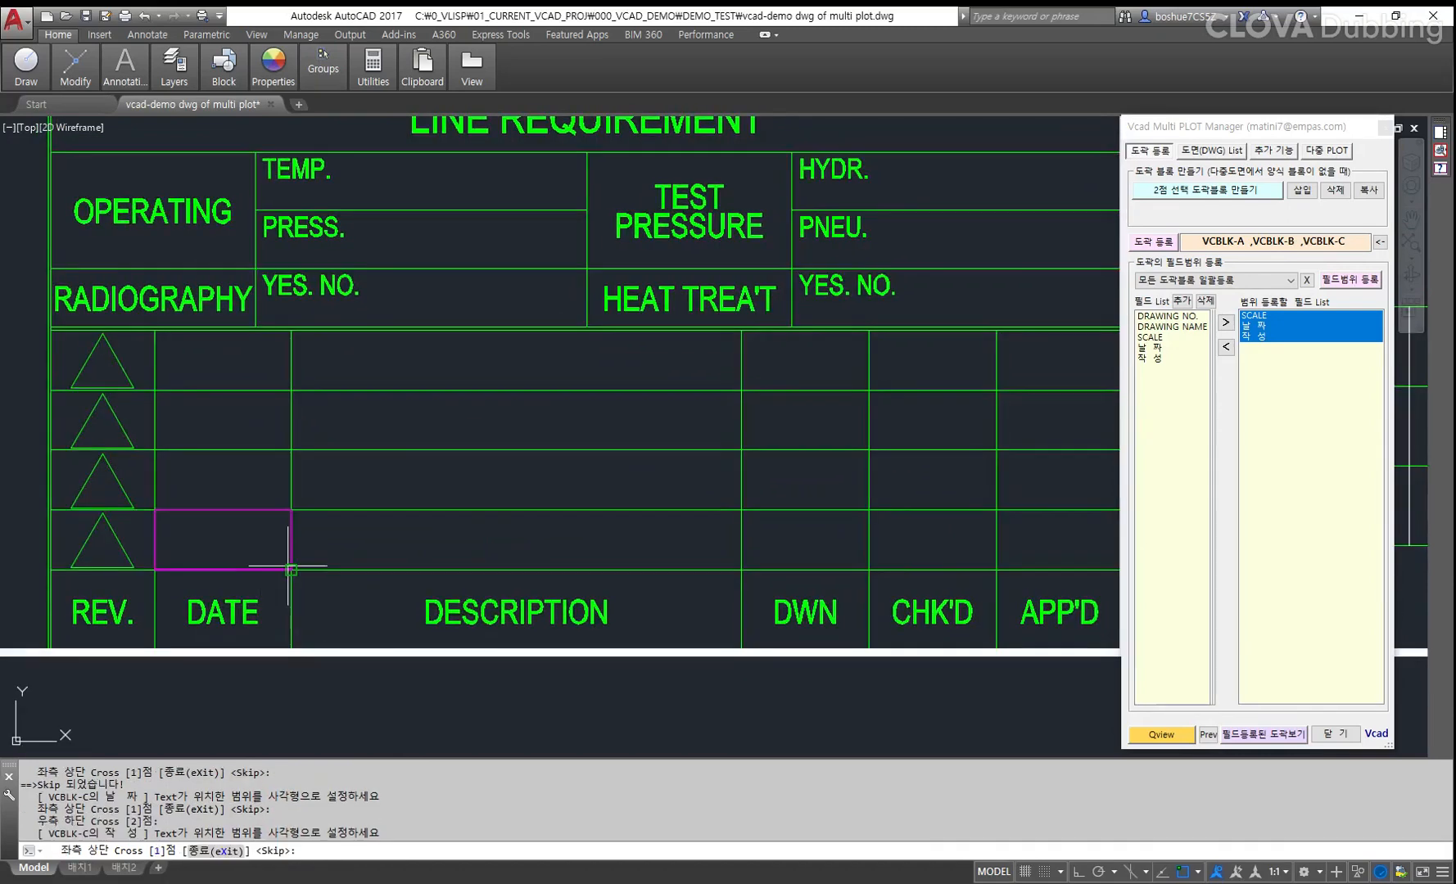
pyautogui.moveTo(634, 566); pyautogui.dragTo(458, 555, button='middle')
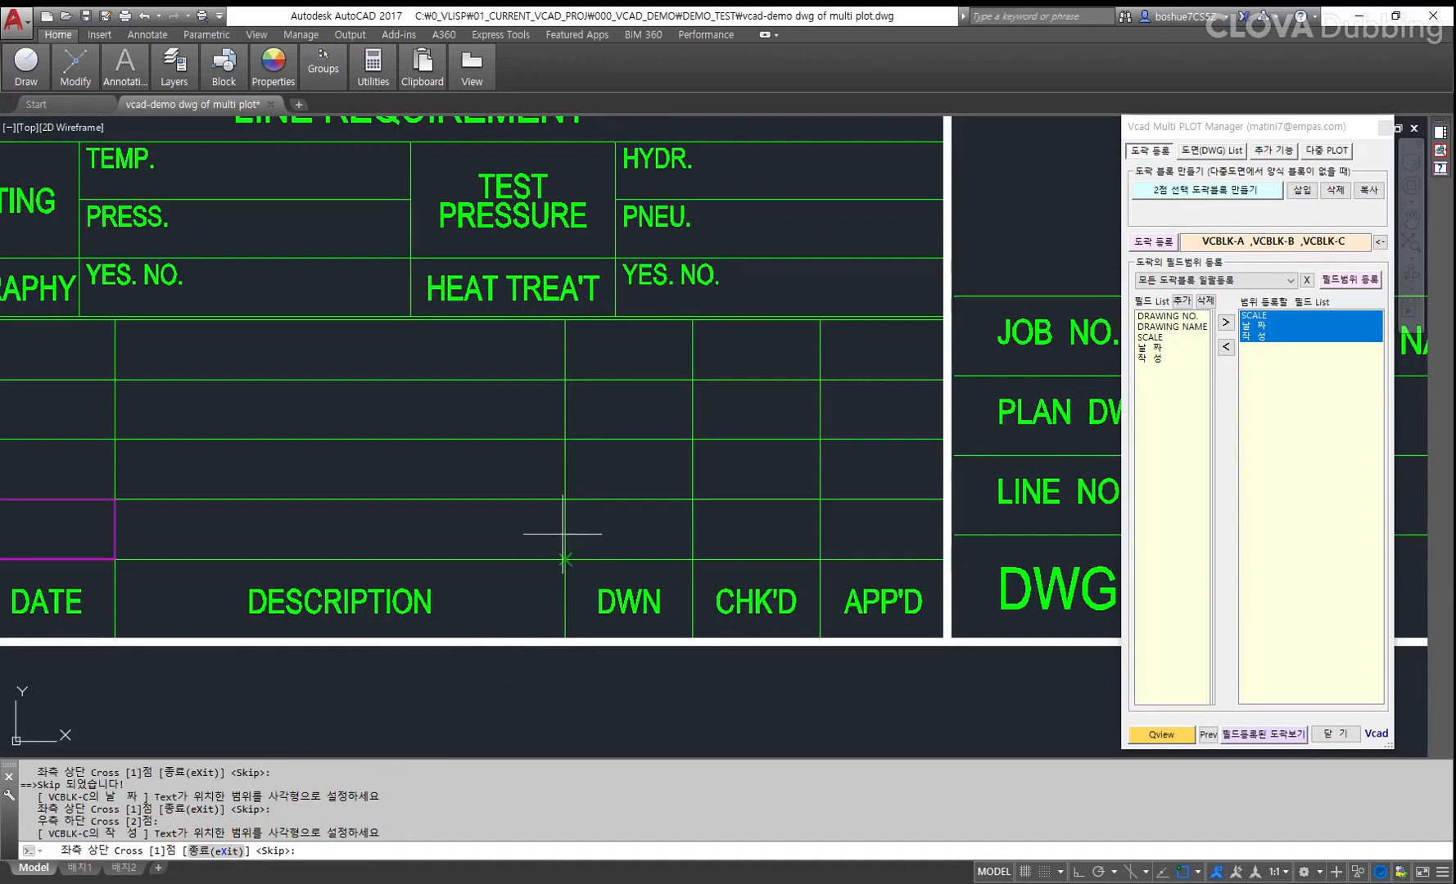
pyautogui.click(565, 500)
pyautogui.click(686, 559)
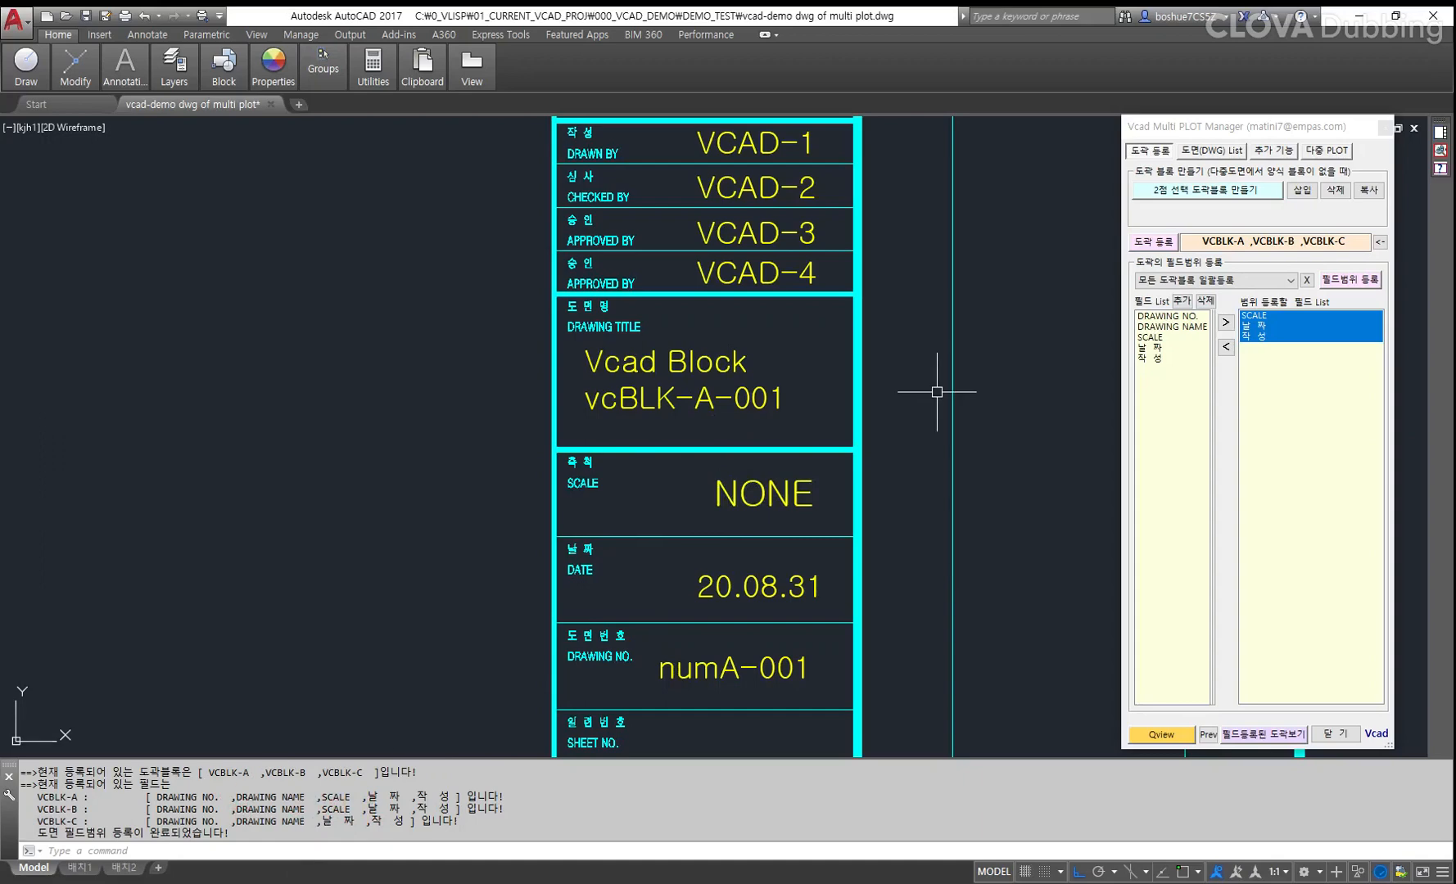
# Update the DWG drawing list with the registered fields and widen the plot manager window to show the SCALE, 날짜 and 작성 columns.
pyautogui.moveTo(922, 425); pyautogui.dragTo(873, 388, button='middle')
pyautogui.click(1223, 155)
pyautogui.click(1201, 216)
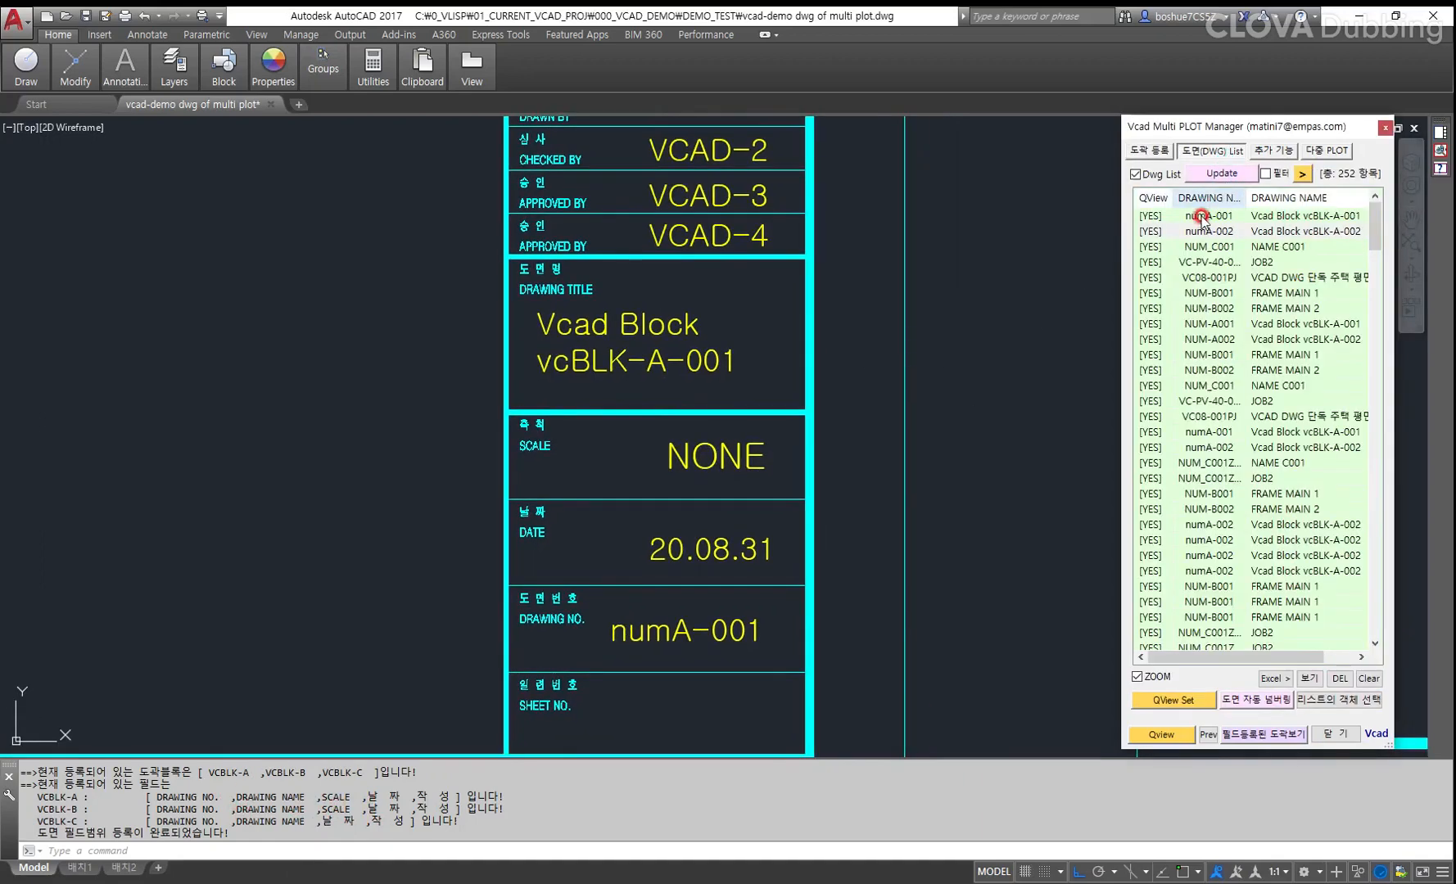
pyautogui.click(1222, 174)
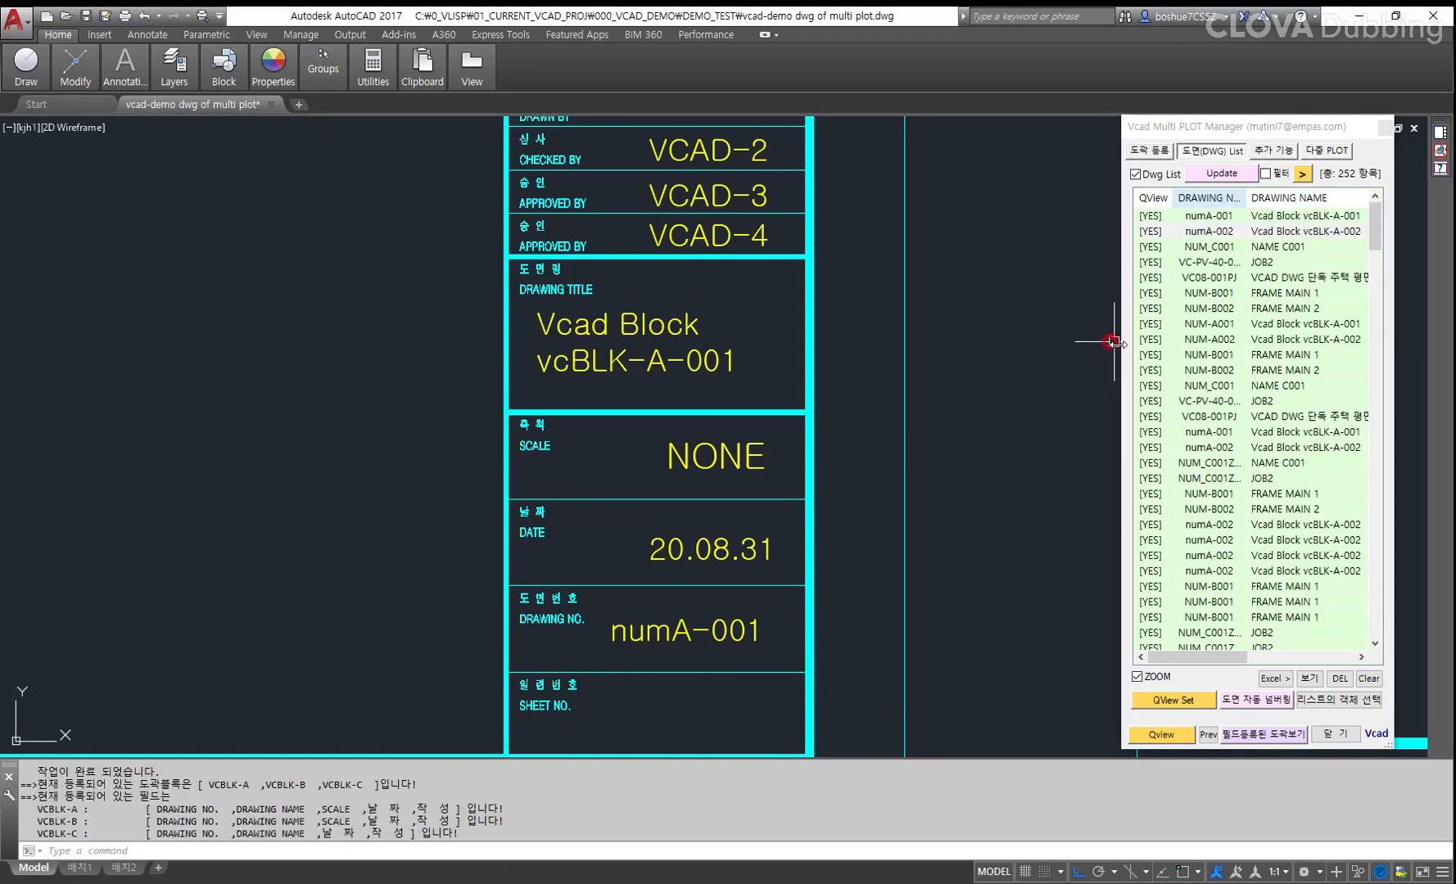
pyautogui.moveTo(1111, 342); pyautogui.dragTo(878, 332)
pyautogui.scroll(-5, 1146, 426)
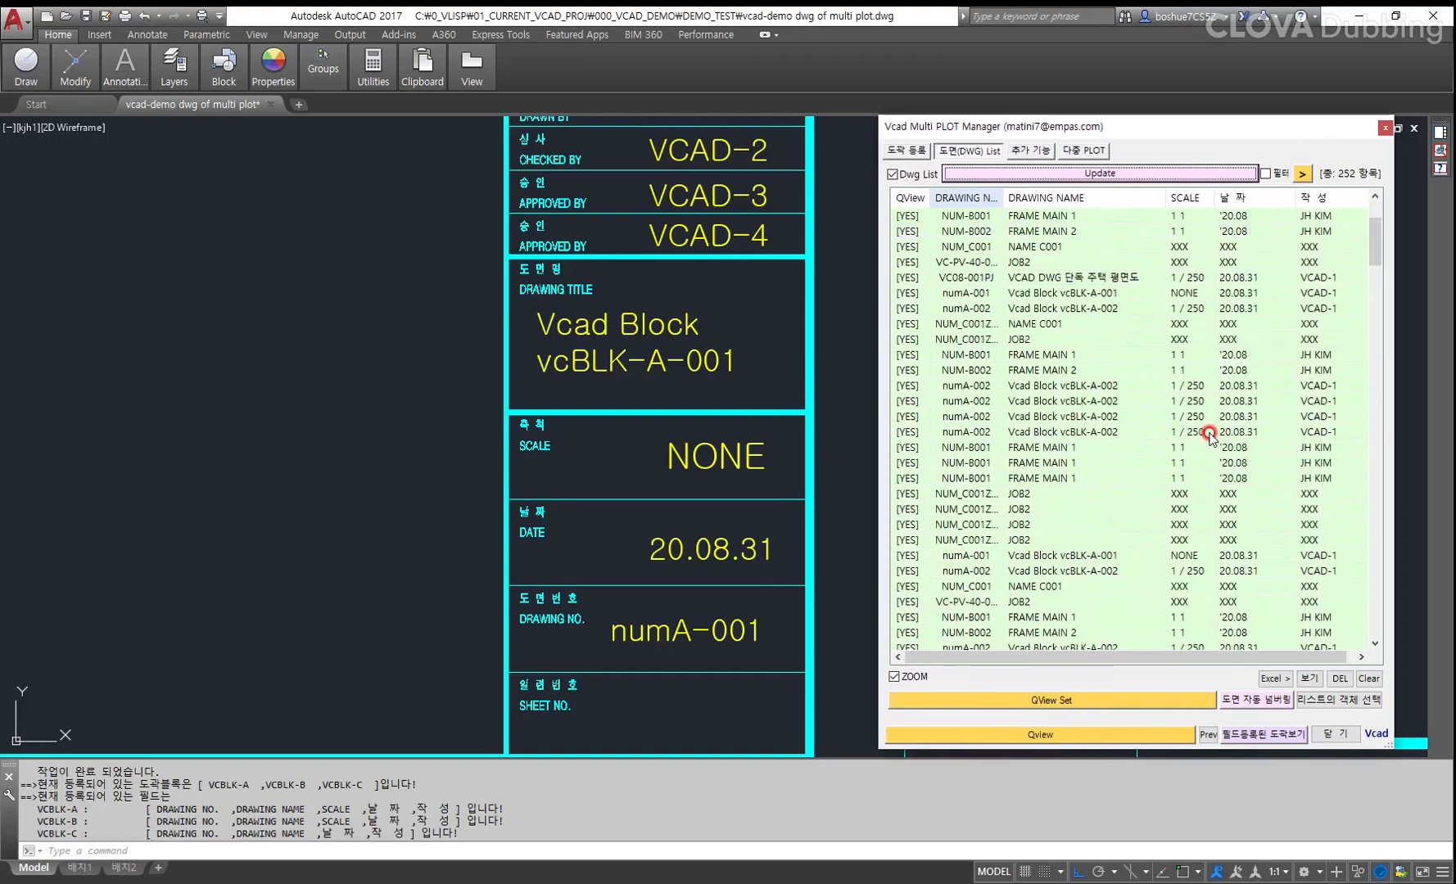
# Try sorting the drawing list by its 날짜, 작성 and SCALE columns.
pyautogui.click(1257, 199)
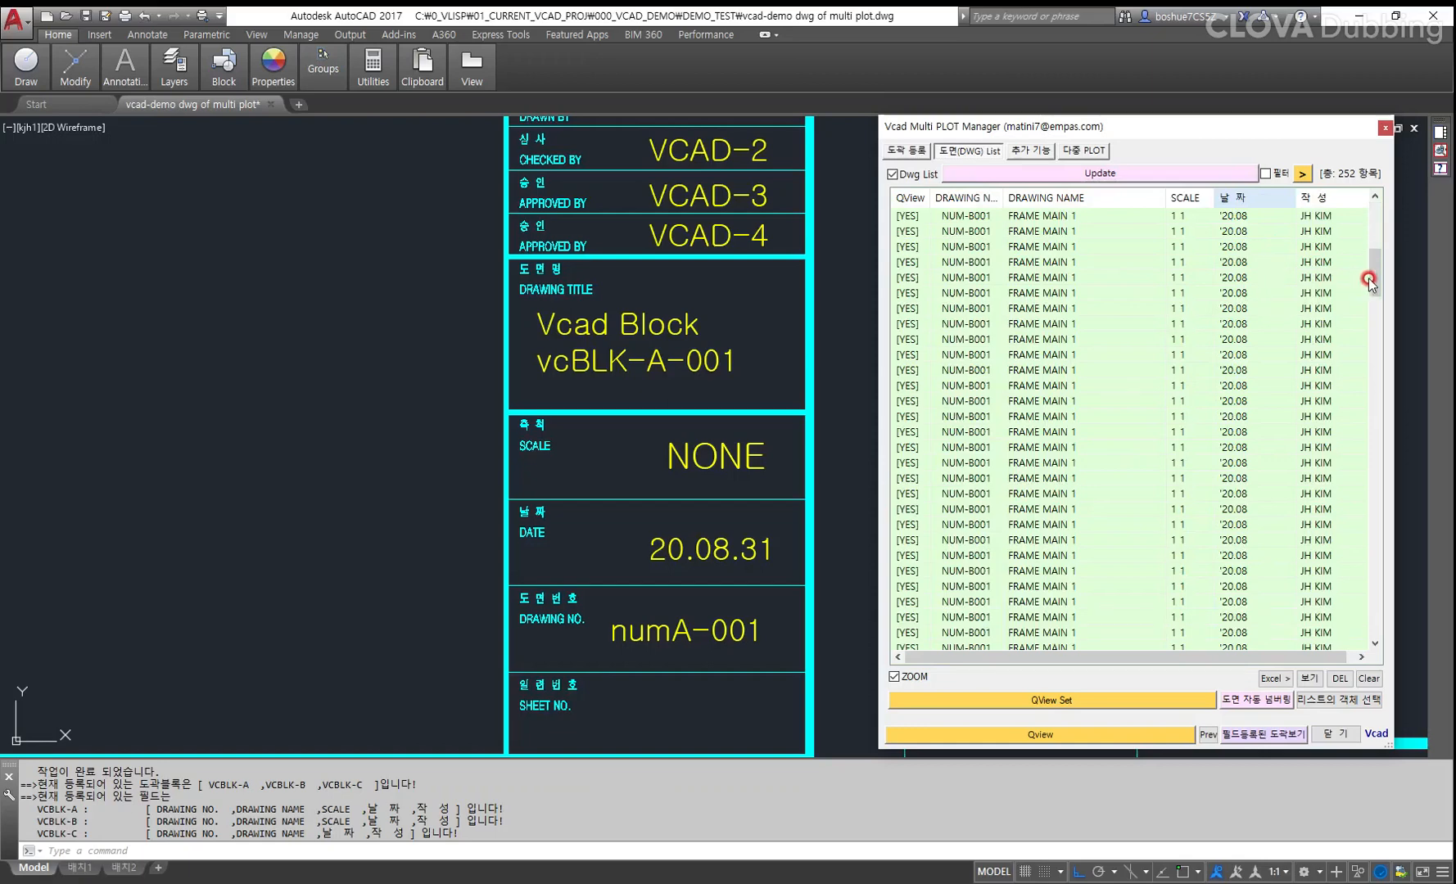
pyautogui.moveTo(1371, 275); pyautogui.dragTo(1355, 221)
pyautogui.click(1339, 205)
pyautogui.click(1201, 182)
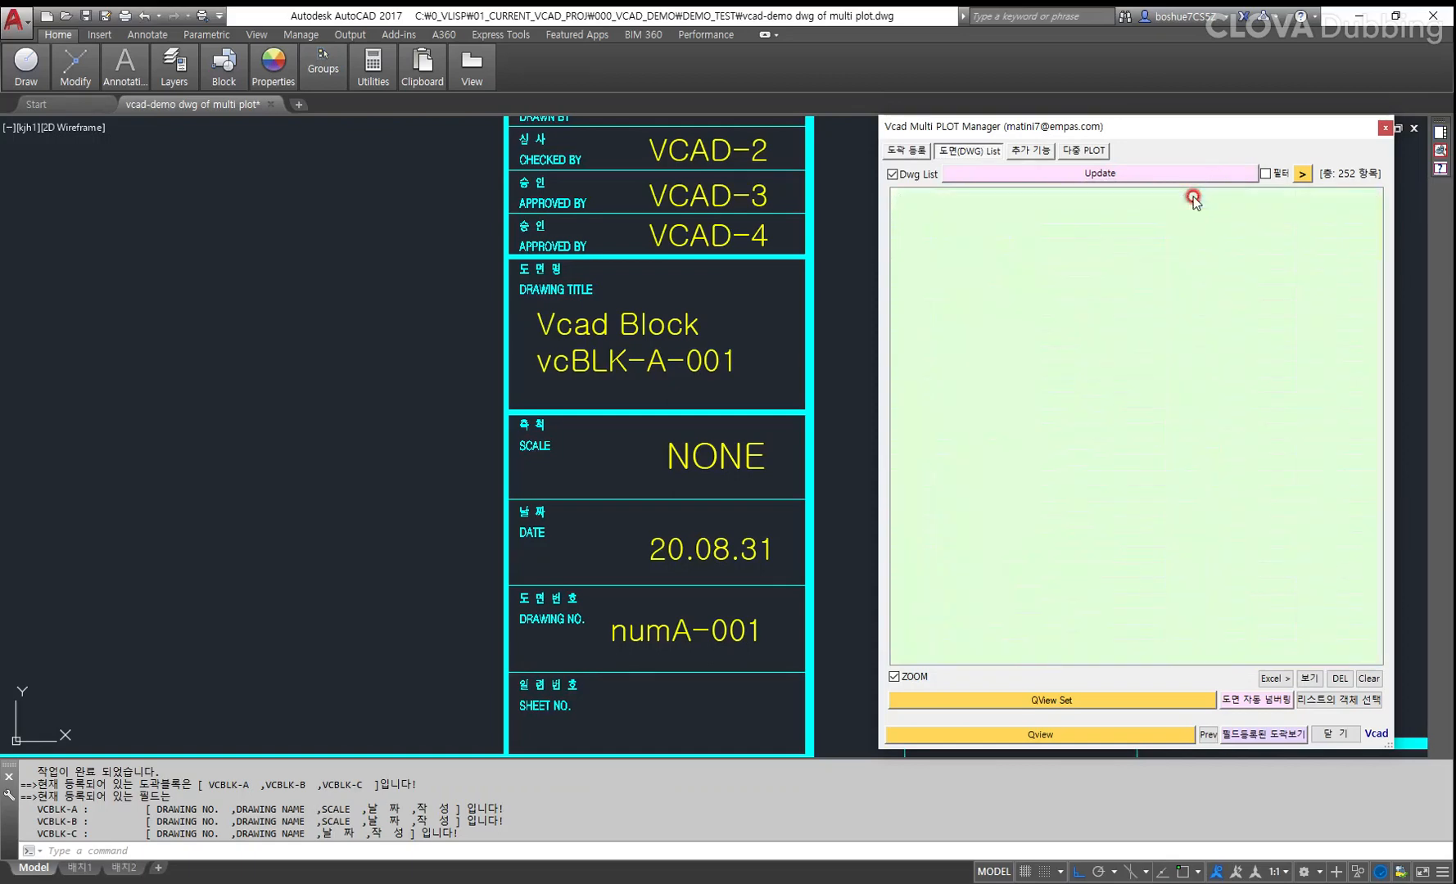
pyautogui.moveTo(1373, 226); pyautogui.dragTo(1340, 245)
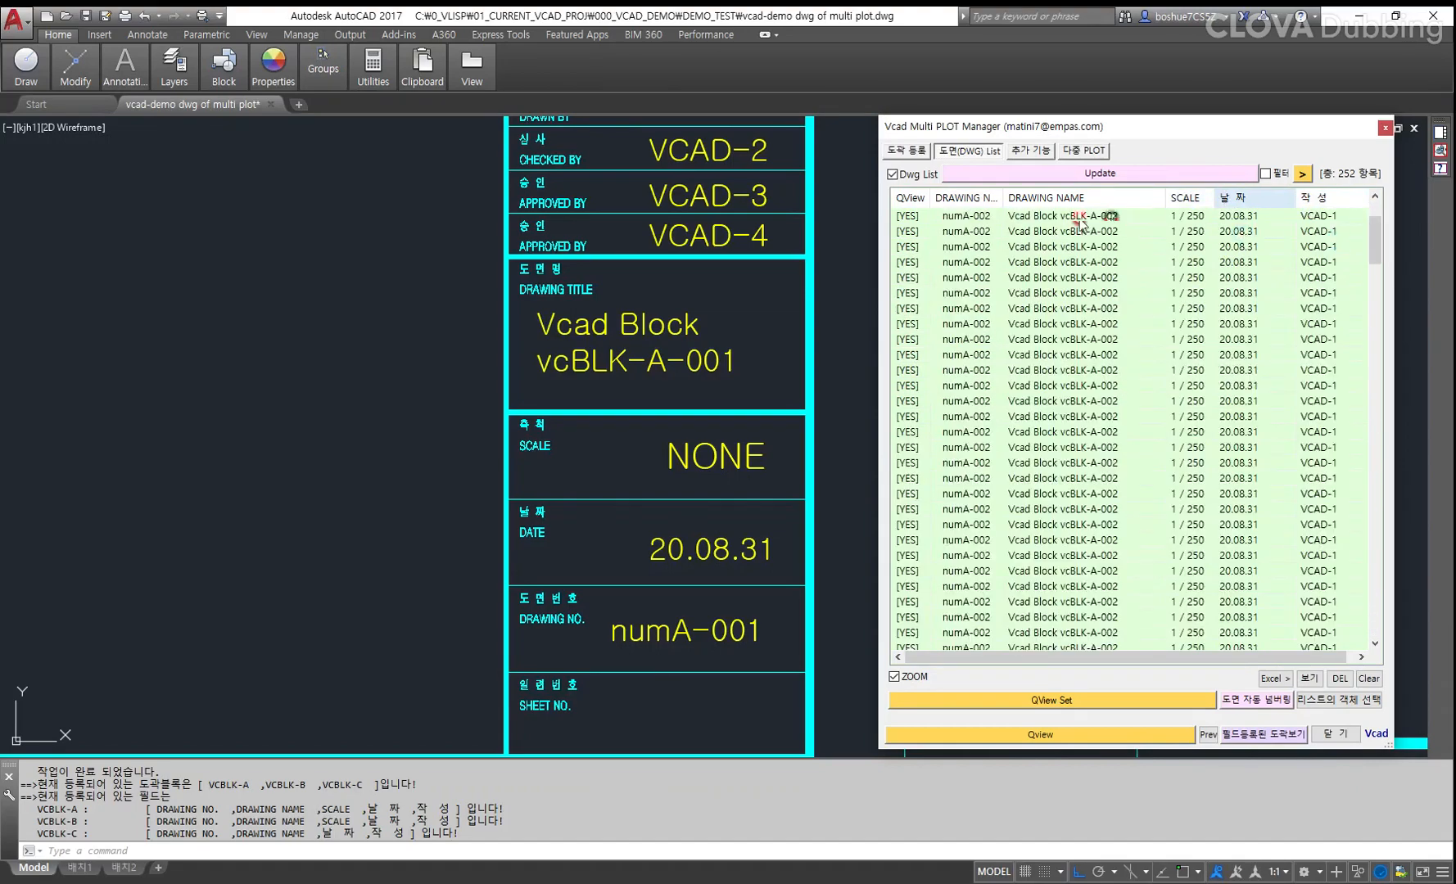
# Sort the drawing list by DRAWING NO. in descending order and widen that column to fit its heading.
pyautogui.click(1059, 203)
pyautogui.click(965, 203)
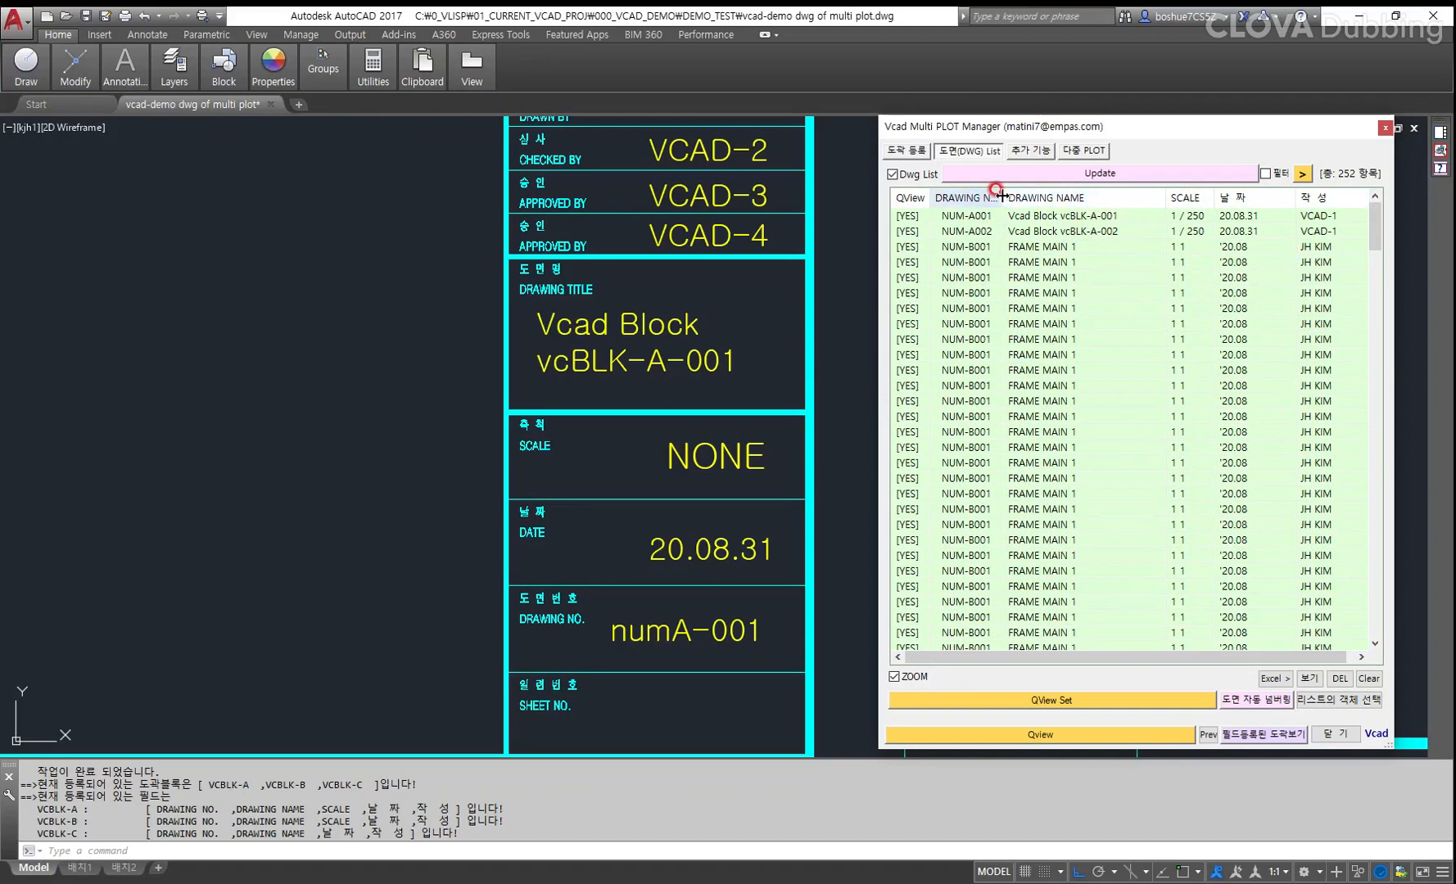
pyautogui.moveTo(1002, 197); pyautogui.dragTo(1006, 195)
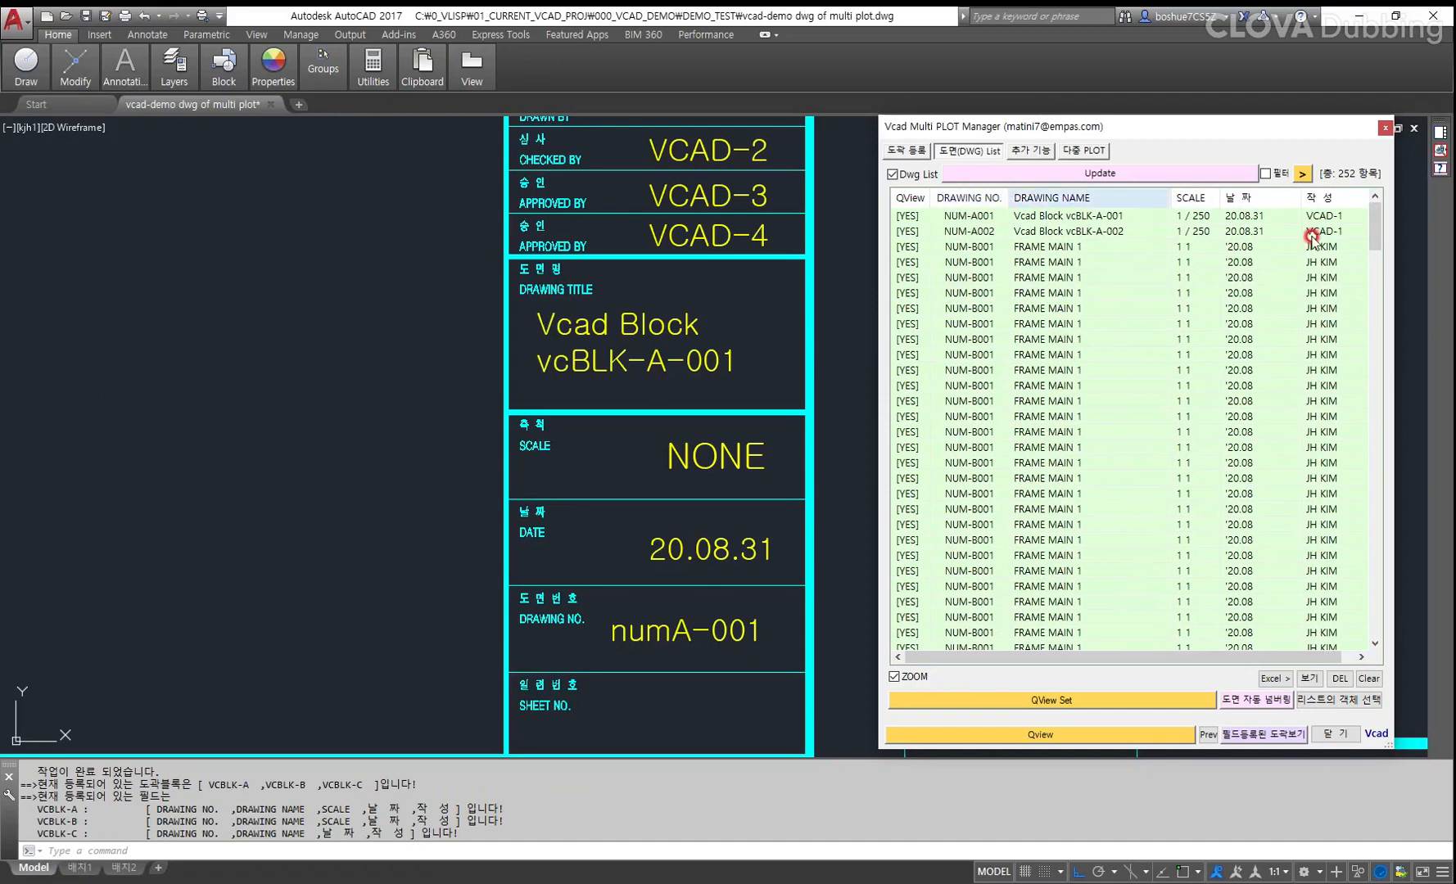
pyautogui.scroll(-3, 1268, 303)
pyautogui.moveTo(1372, 270); pyautogui.dragTo(1372, 618)
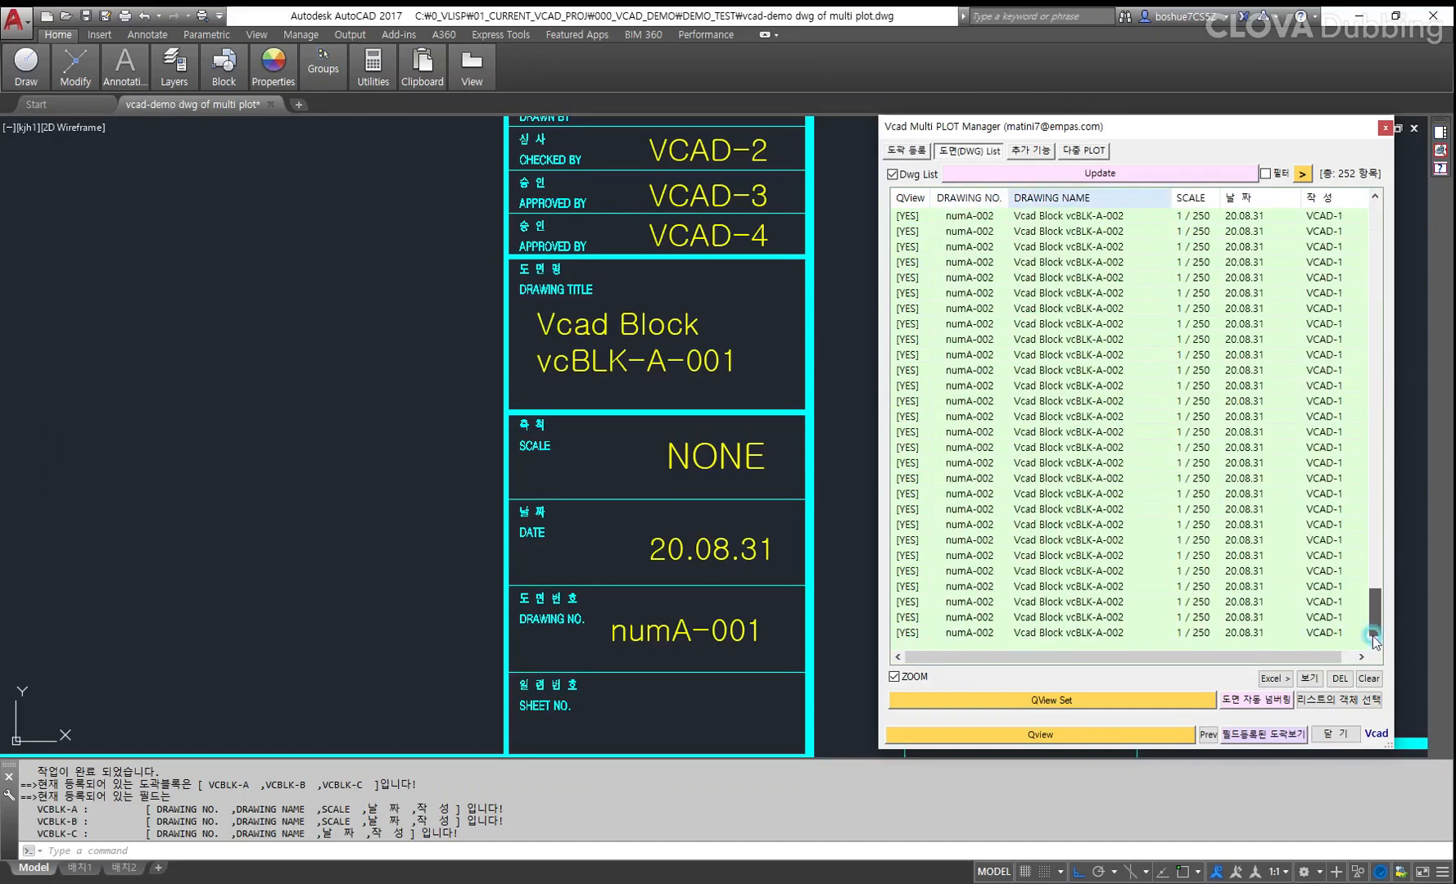
pyautogui.click(987, 199)
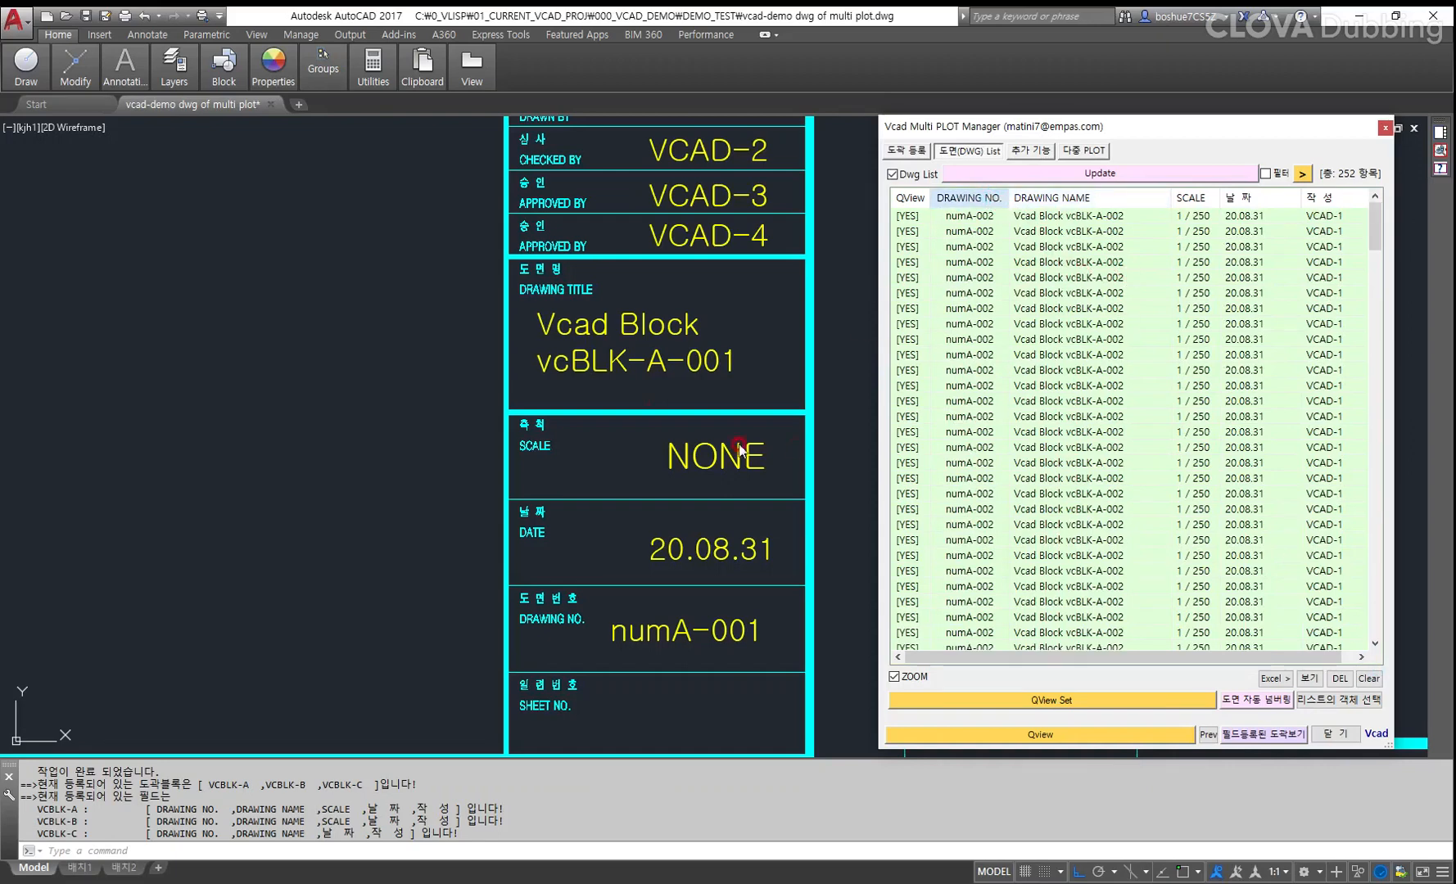
# Examine the whole blkA-1 sheet and its title block in the drawing.
pyautogui.scroll(-6, 740, 449)
pyautogui.click(511, 422)
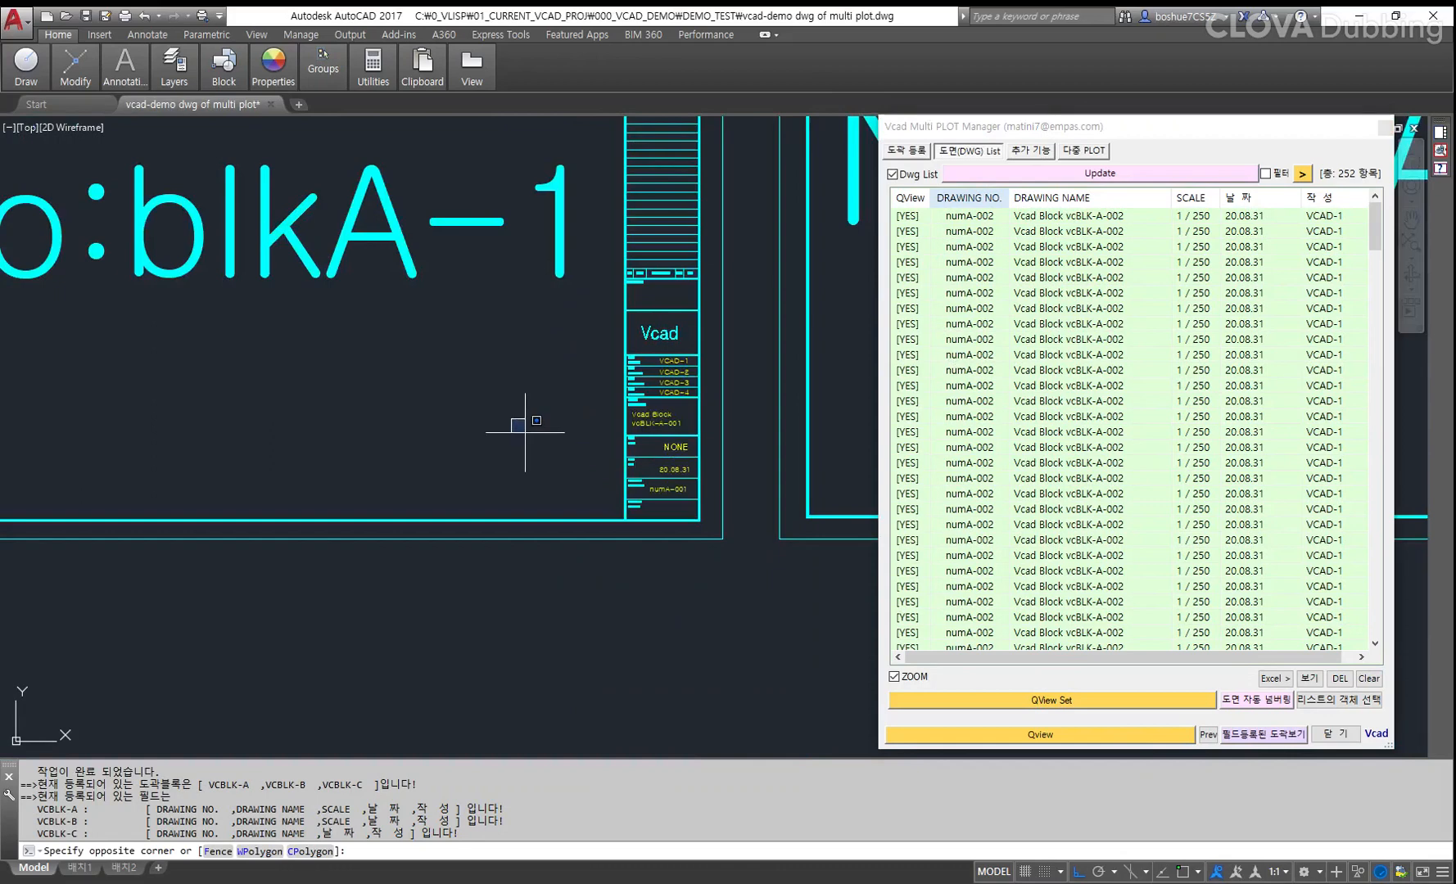
pyautogui.moveTo(525, 433); pyautogui.dragTo(654, 578, button='middle')
pyautogui.scroll(-4, 657, 574)
pyautogui.scroll(2, 591, 513)
pyautogui.moveTo(584, 518)
pyautogui.mouseDown(button='middle')
pyautogui.moveTo(567, 540)
pyautogui.moveTo(495, 506)
pyautogui.moveTo(511, 466)
pyautogui.moveTo(495, 508)
pyautogui.mouseUp(button='middle')
pyautogui.press('Escape')
pyautogui.press('Escape')
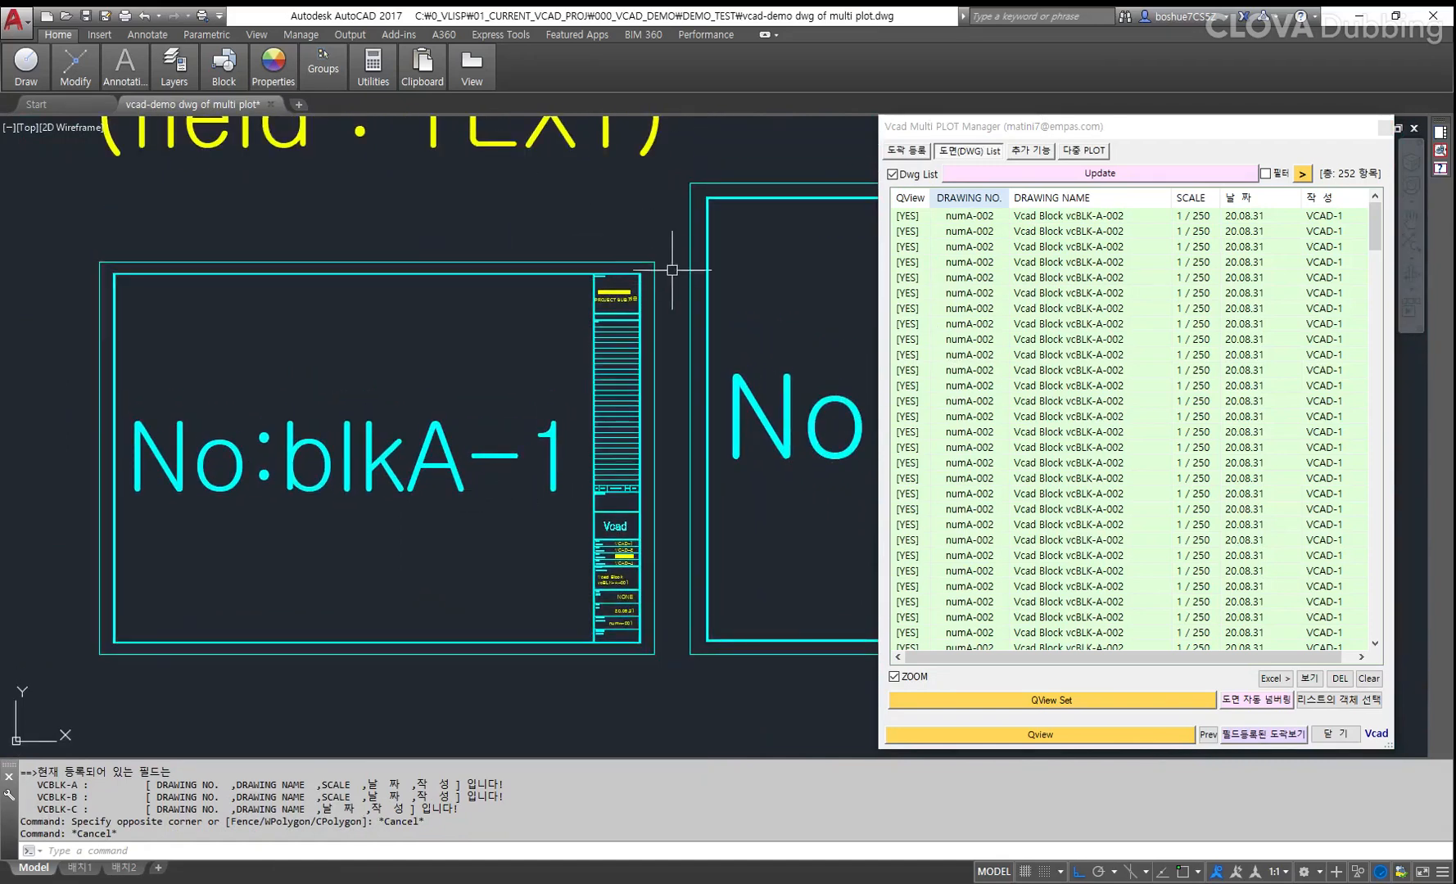
pyautogui.moveTo(693, 369); pyautogui.dragTo(720, 360, button='middle')
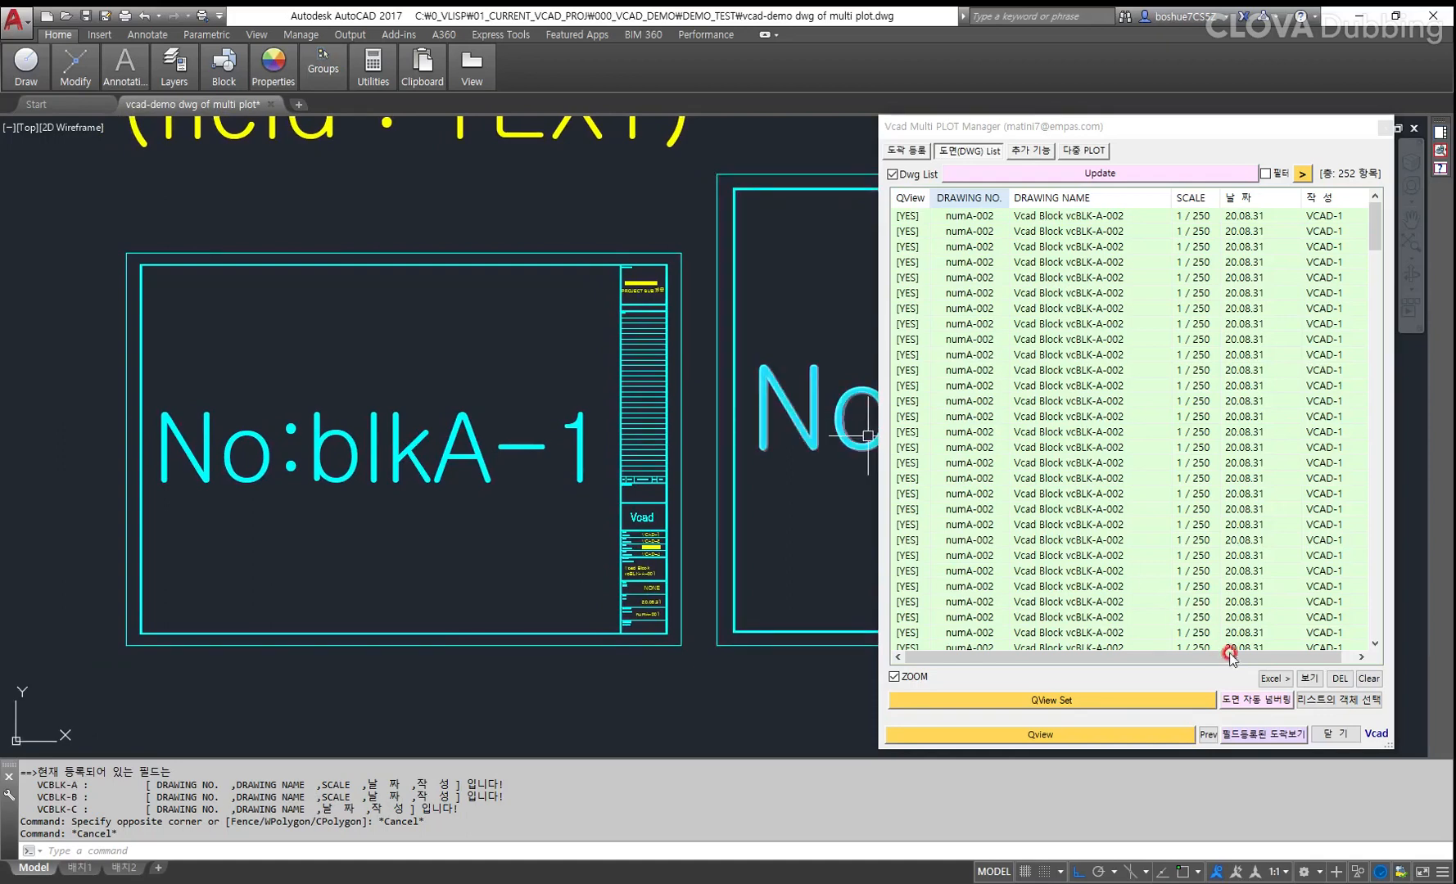
# Export the drawing list to VCAD-DEMO DWG OF MULTI PLOT-DRAWING LIST.xlsx, replacing the existing Drawing List sheet data.
pyautogui.click(1027, 617)
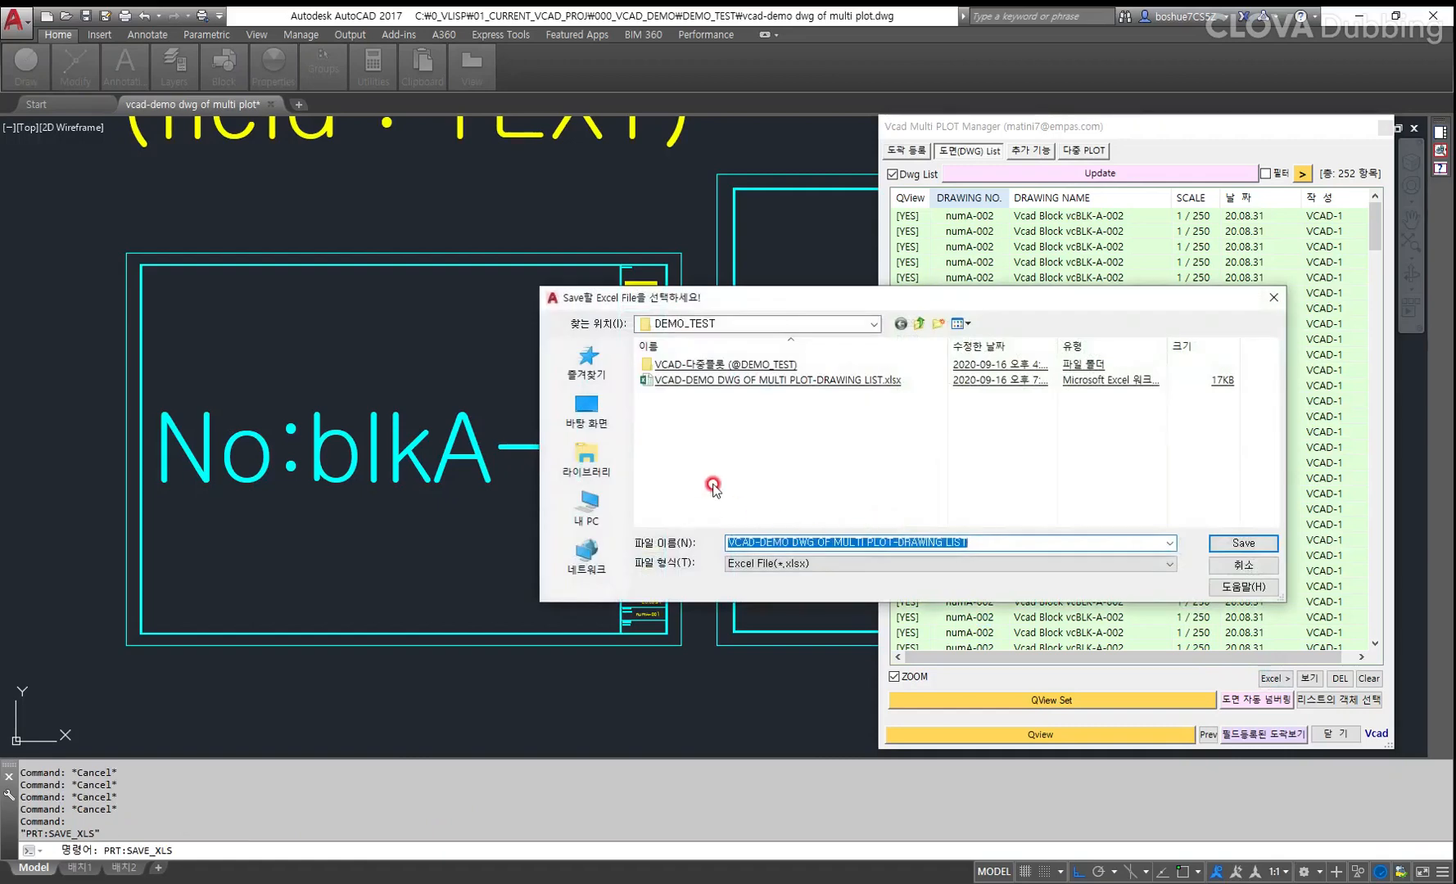
pyautogui.click(1220, 544)
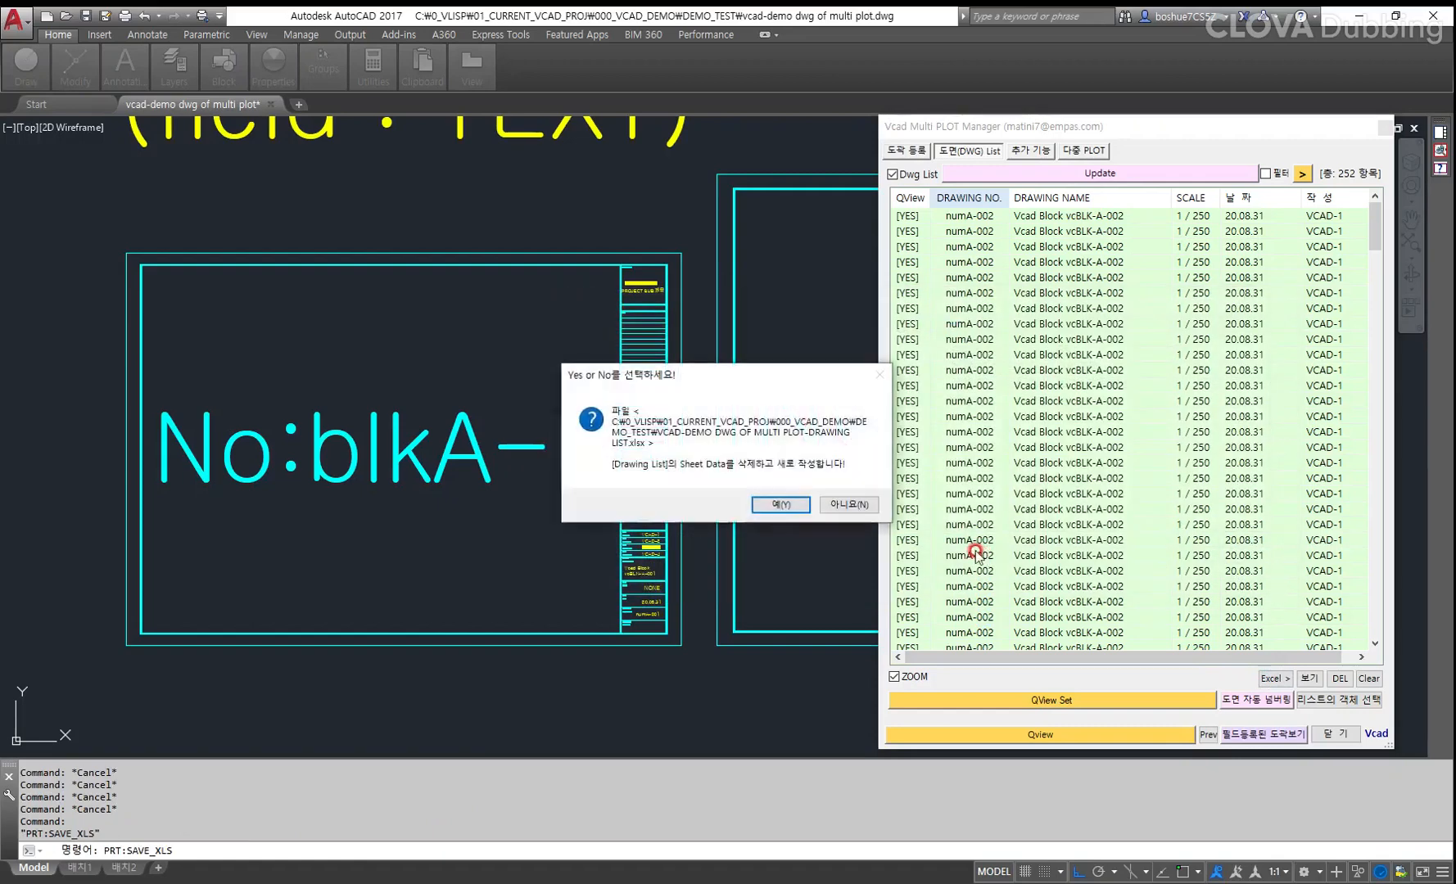
pyautogui.click(778, 505)
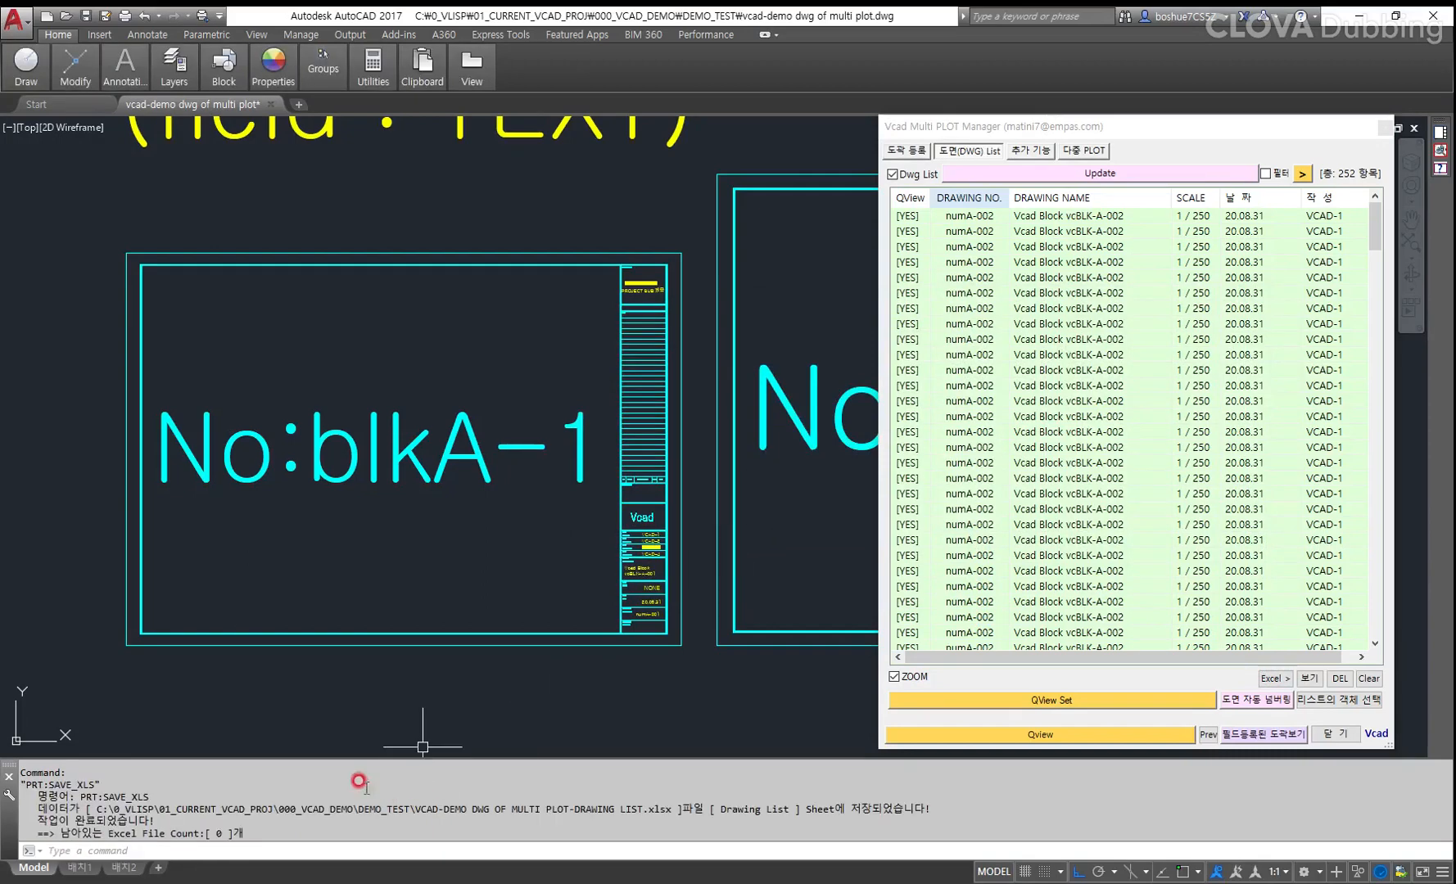
# Open the exported drawing list workbook, switch to Excel and maximize its window.
pyautogui.click(1310, 678)
pyautogui.click(916, 367)
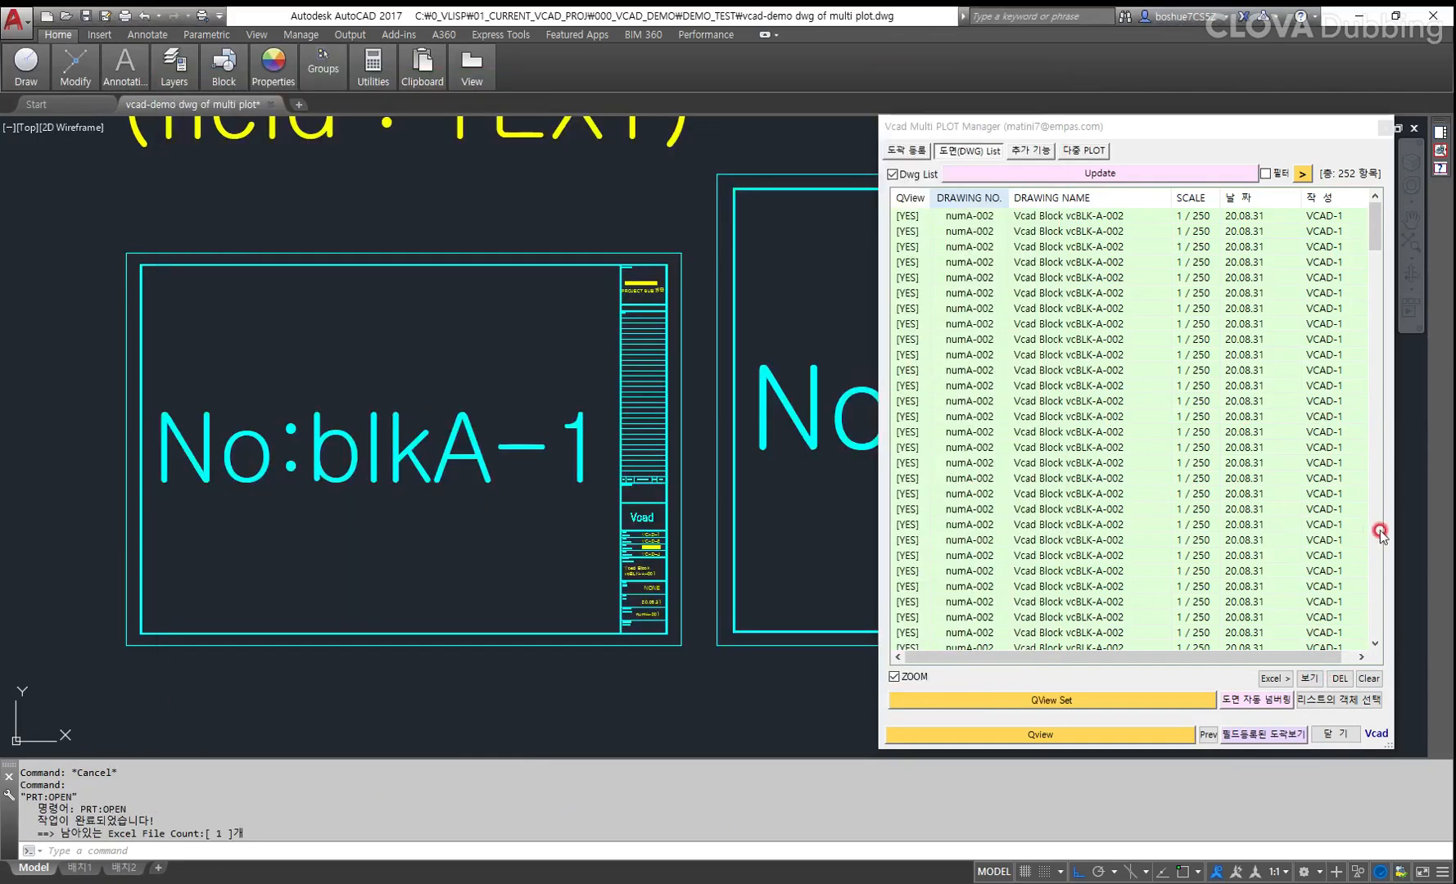
pyautogui.hotkey('alt', 'Tab')
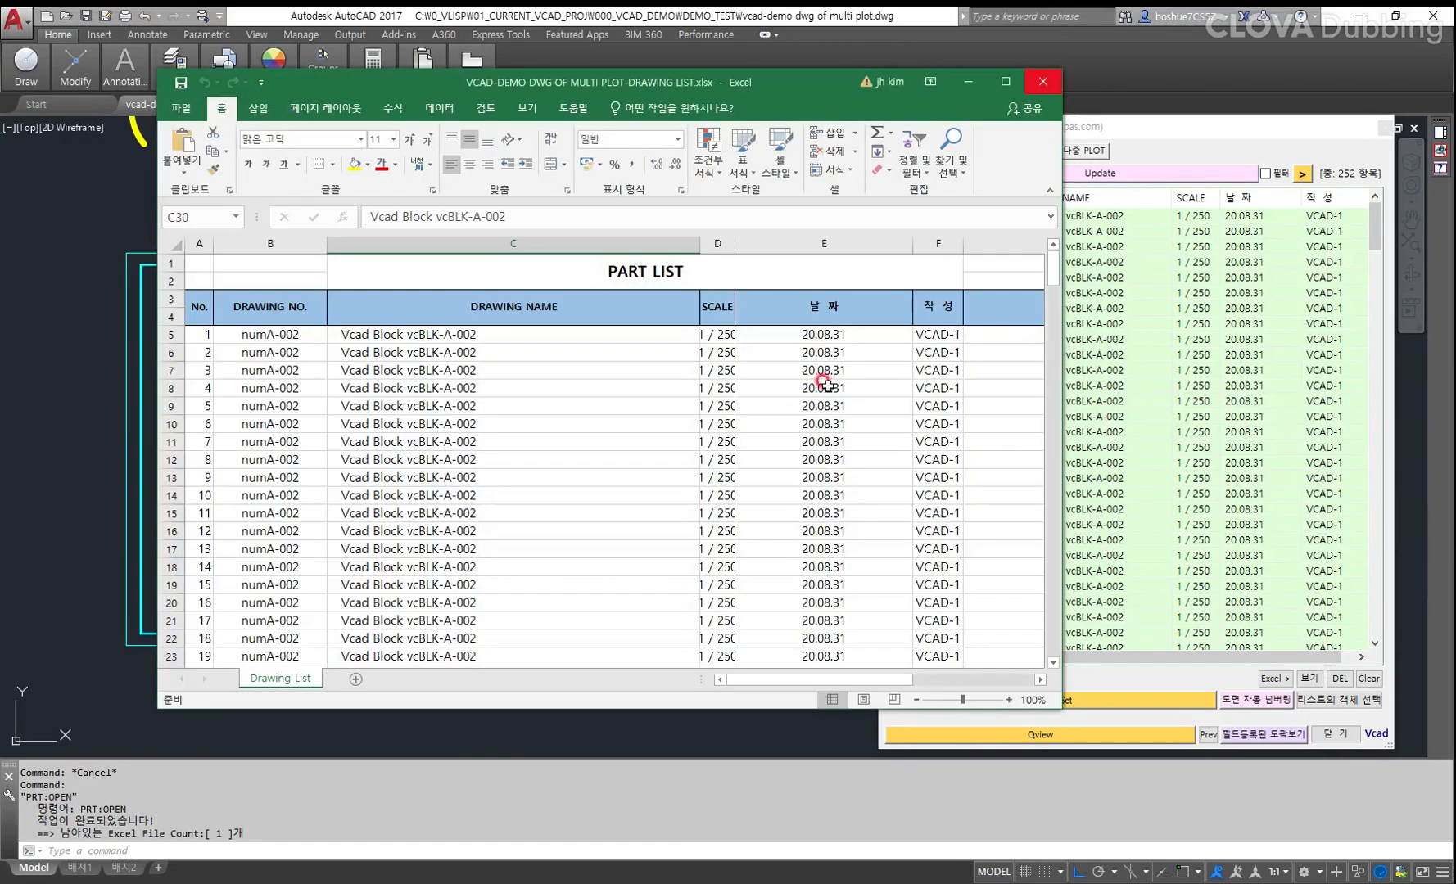
pyautogui.click(1004, 82)
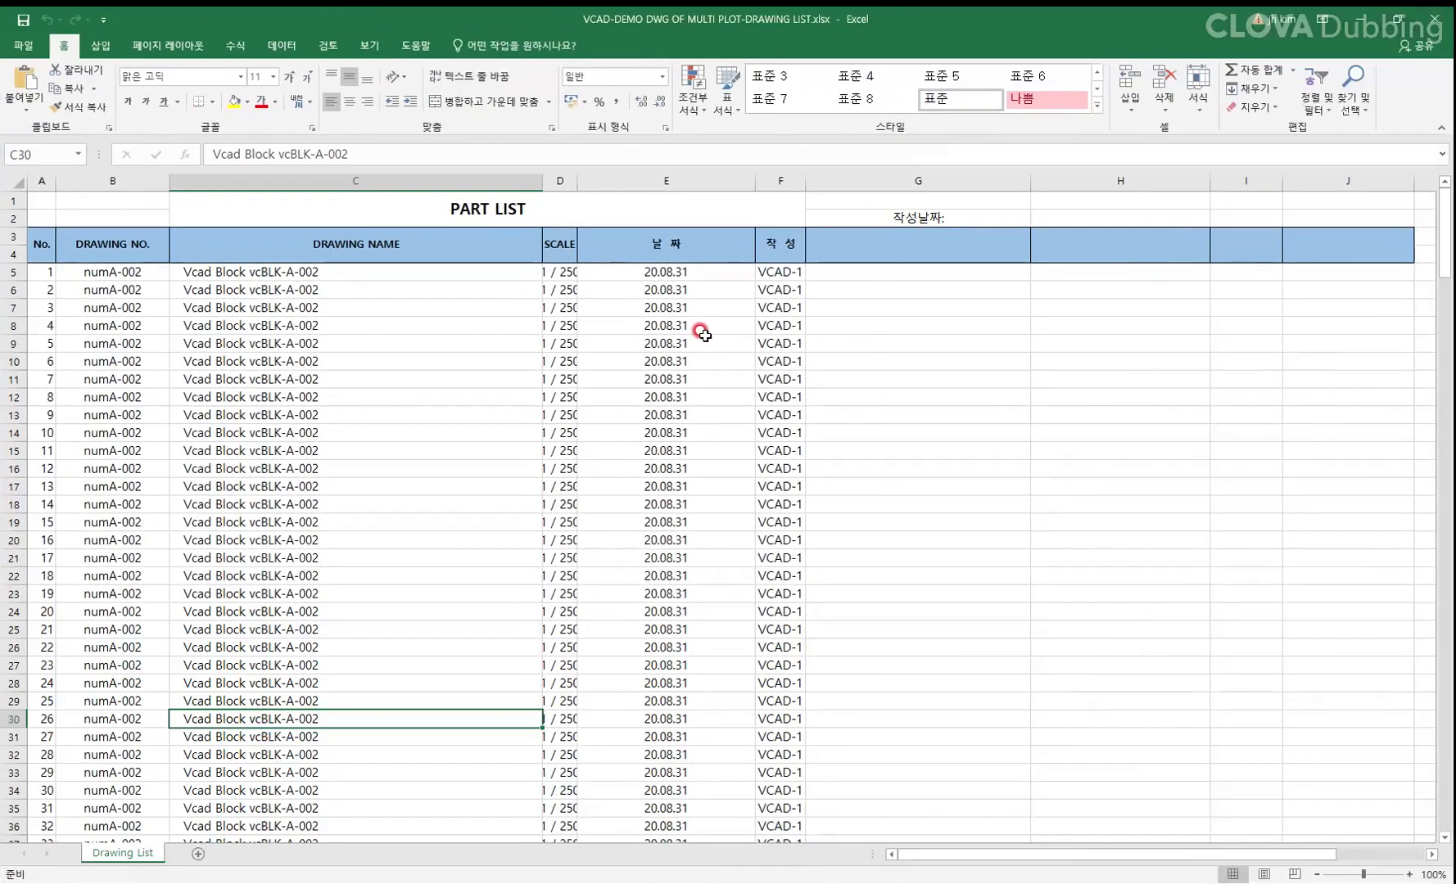
# Autofit the width of all columns on the Drawing List sheet.
pyautogui.click(41, 241)
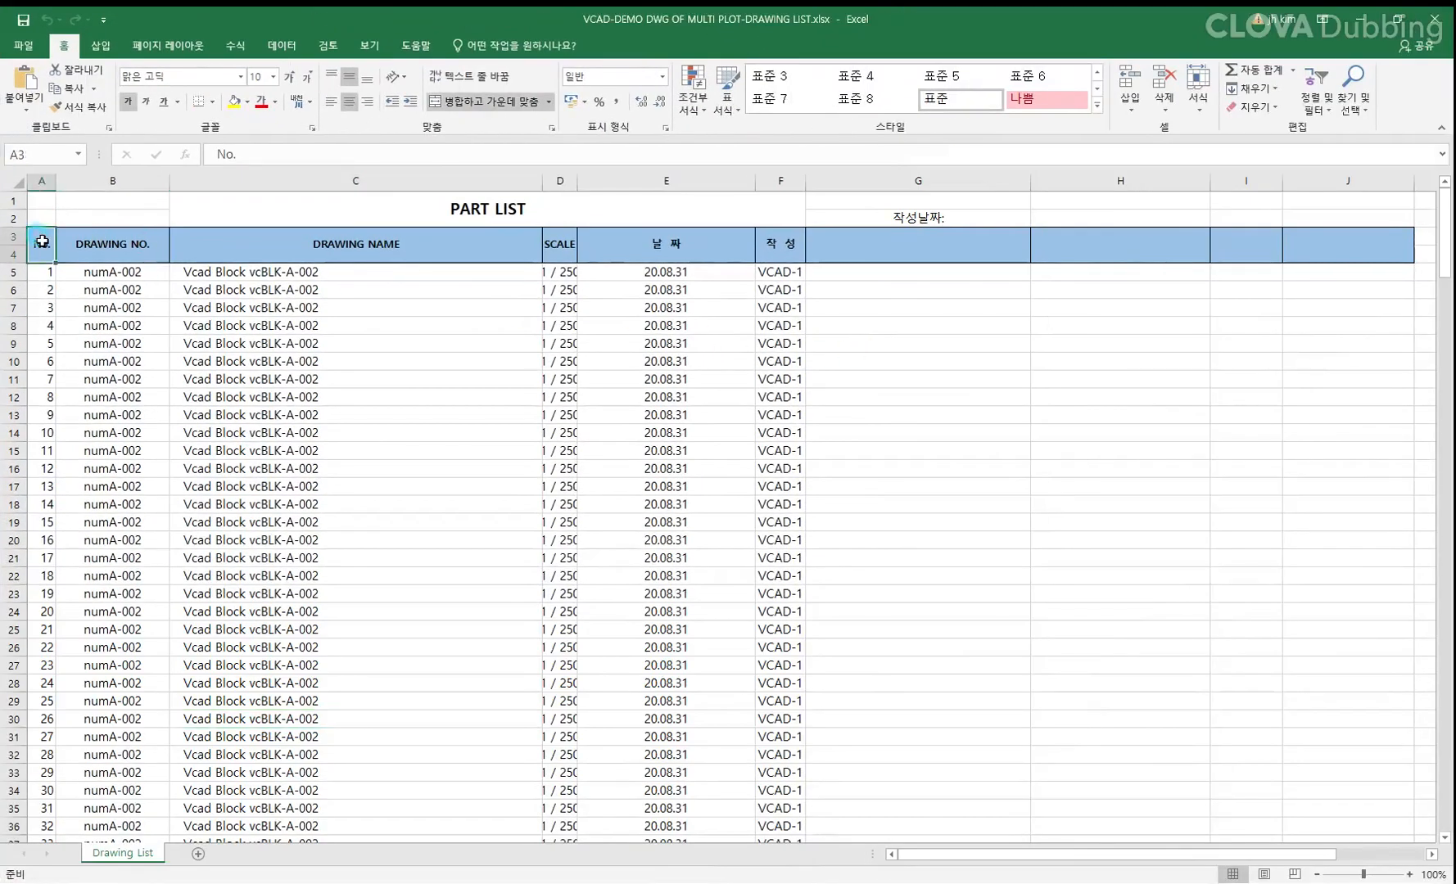
pyautogui.click(18, 183)
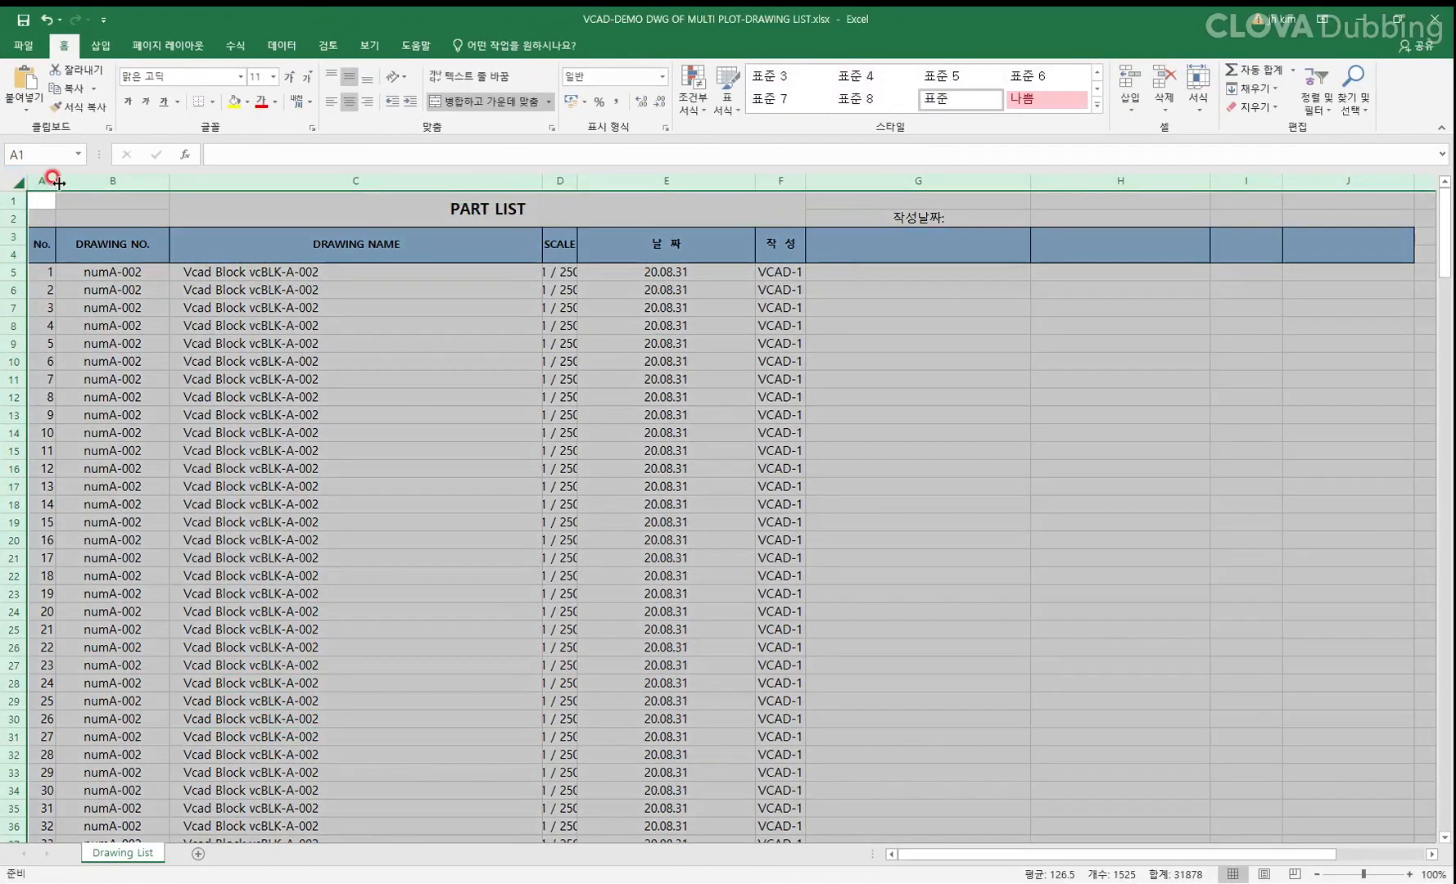
pyautogui.doubleClick(57, 182)
# Review the exported drawing rows through to the end of the Drawing List sheet.
pyautogui.scroll(-20, 632, 407)
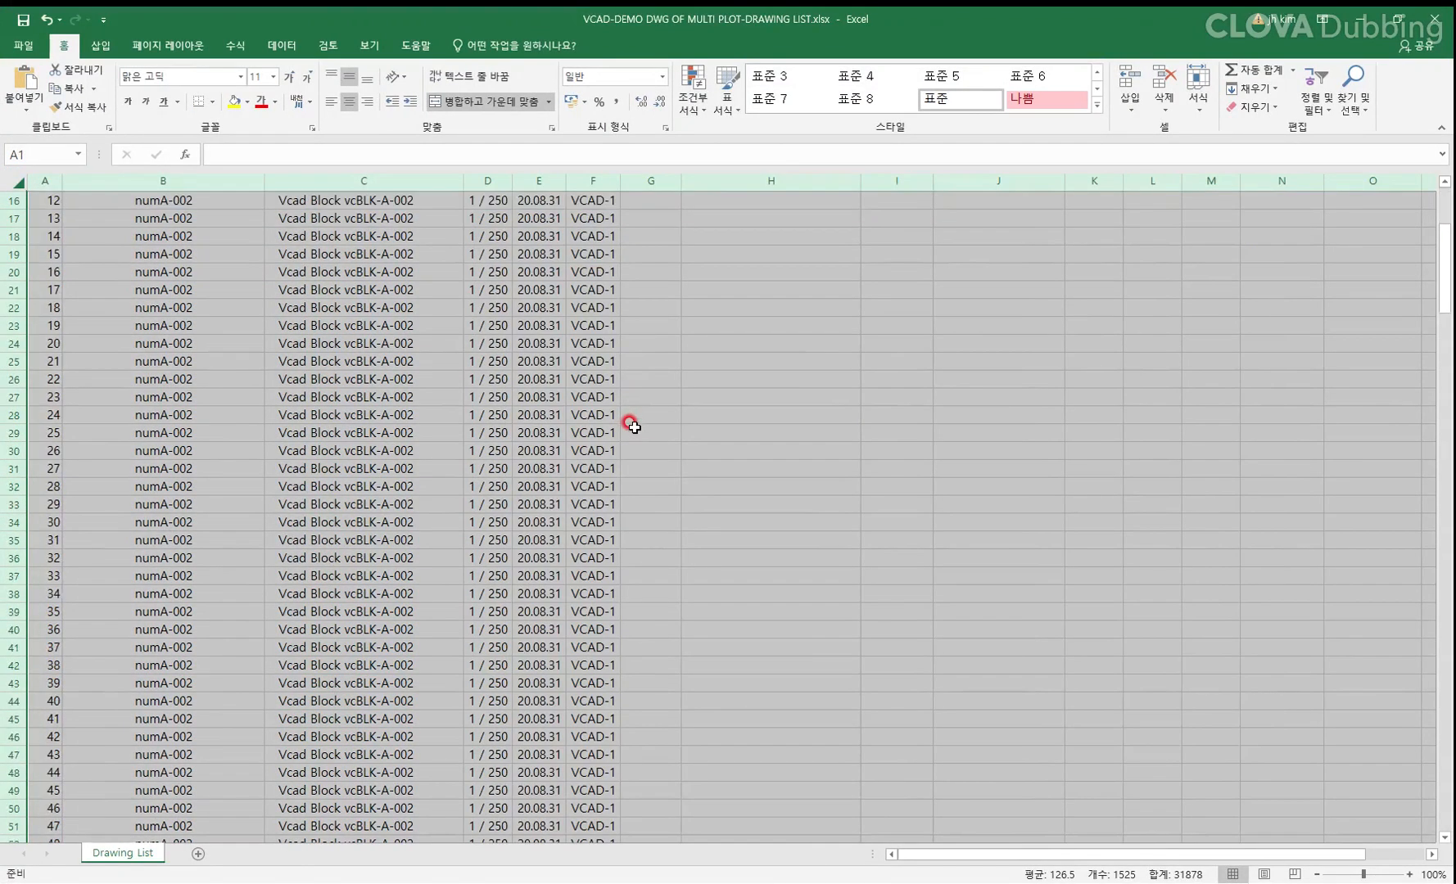
pyautogui.scroll(-19, 1281, 421)
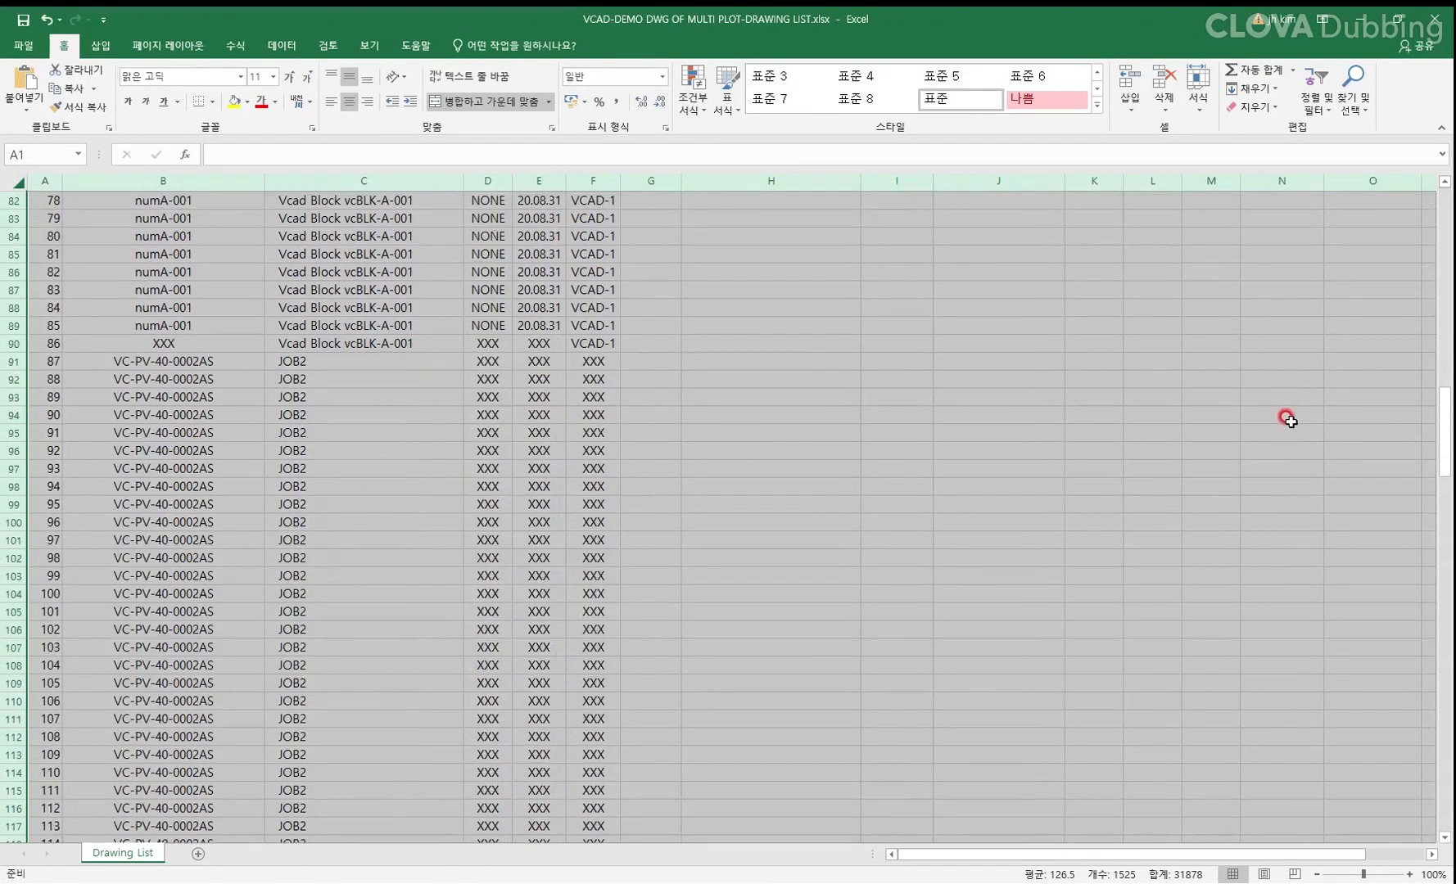
pyautogui.scroll(-5, 1281, 431)
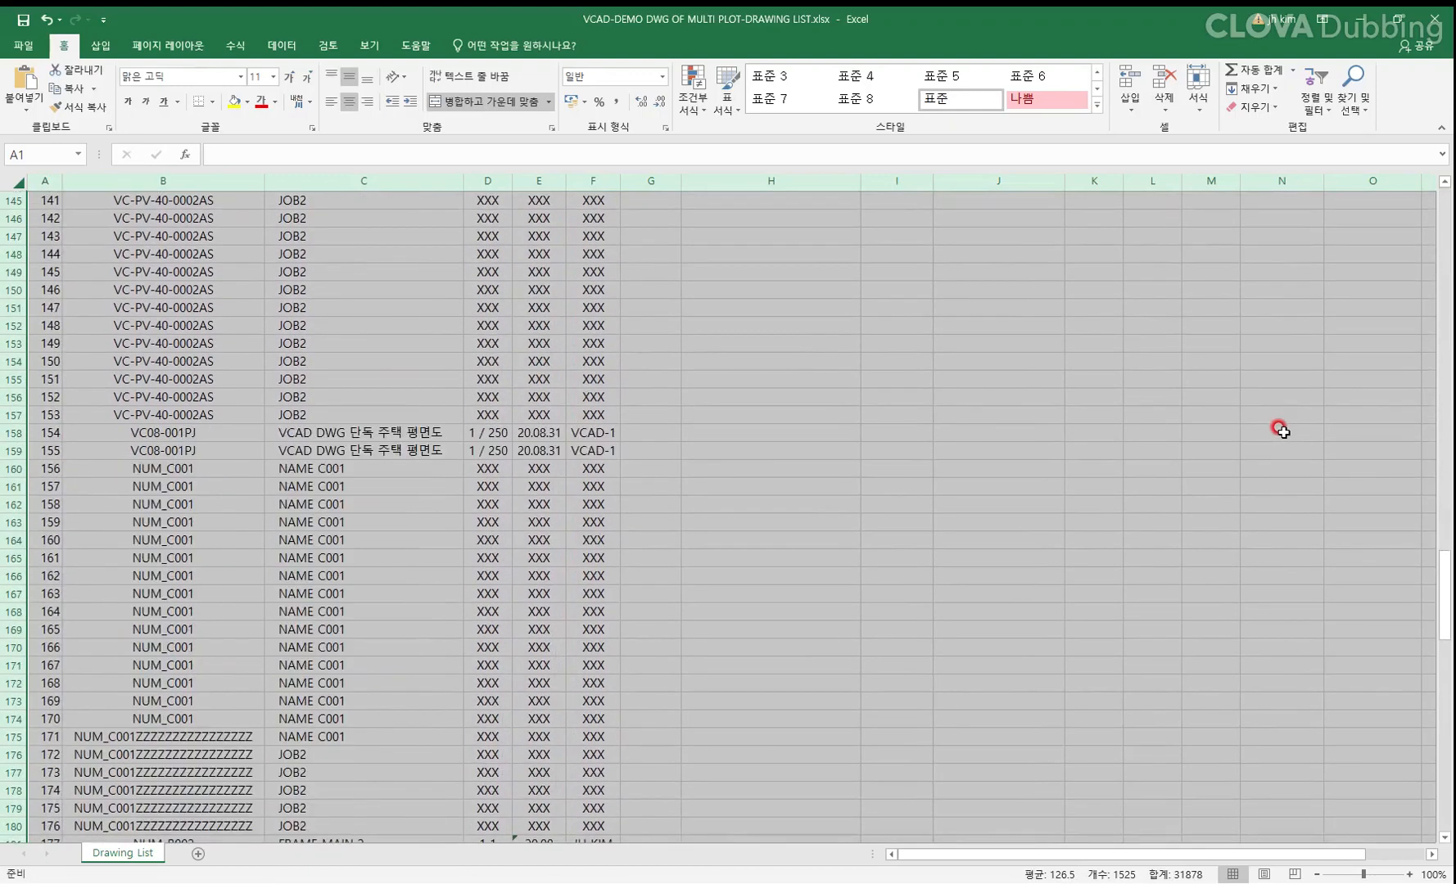
pyautogui.scroll(-20, 531, 595)
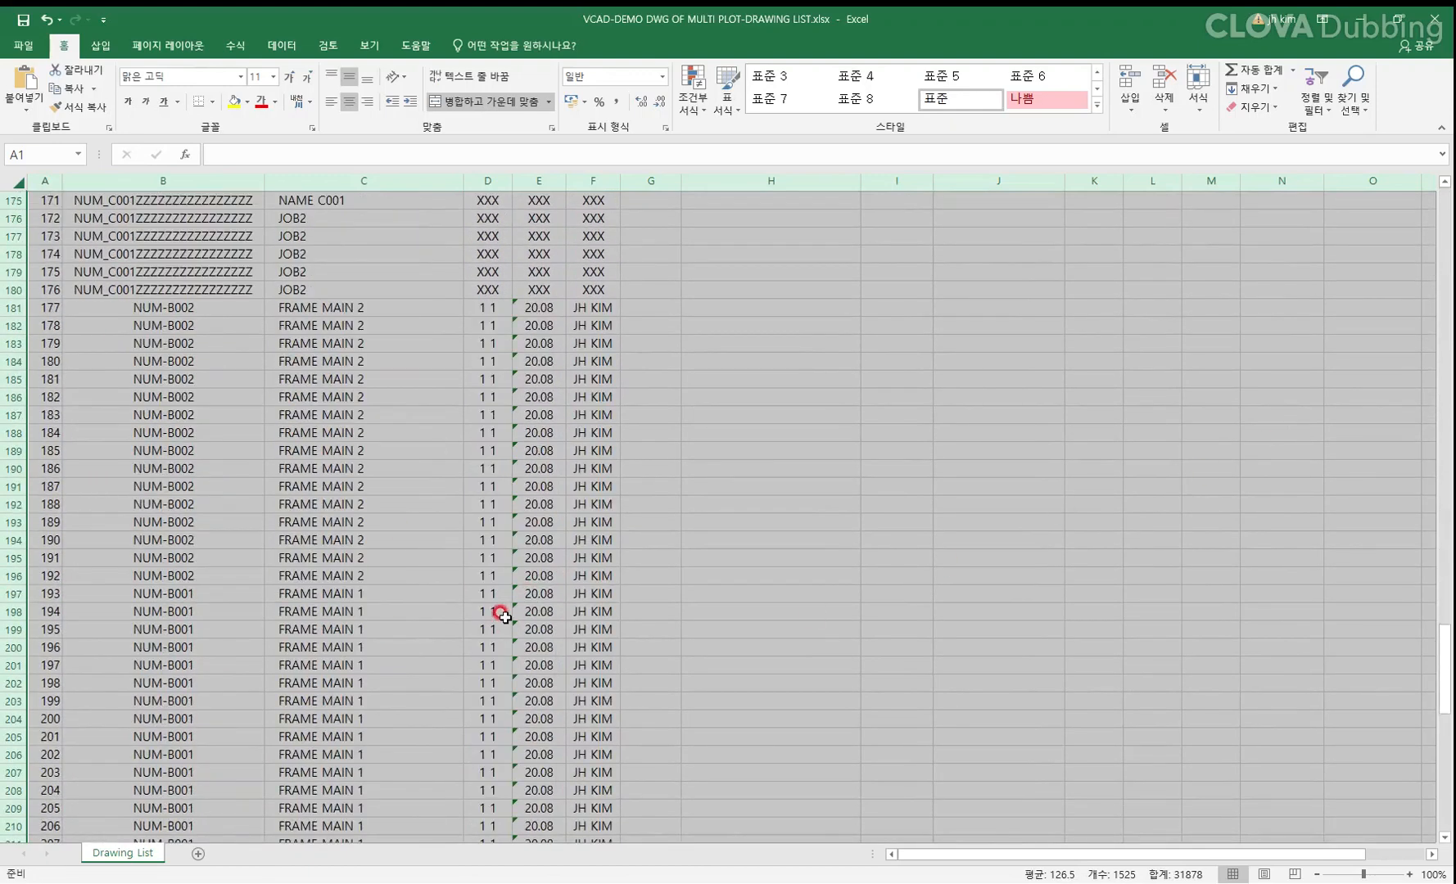
pyautogui.scroll(-7, 351, 638)
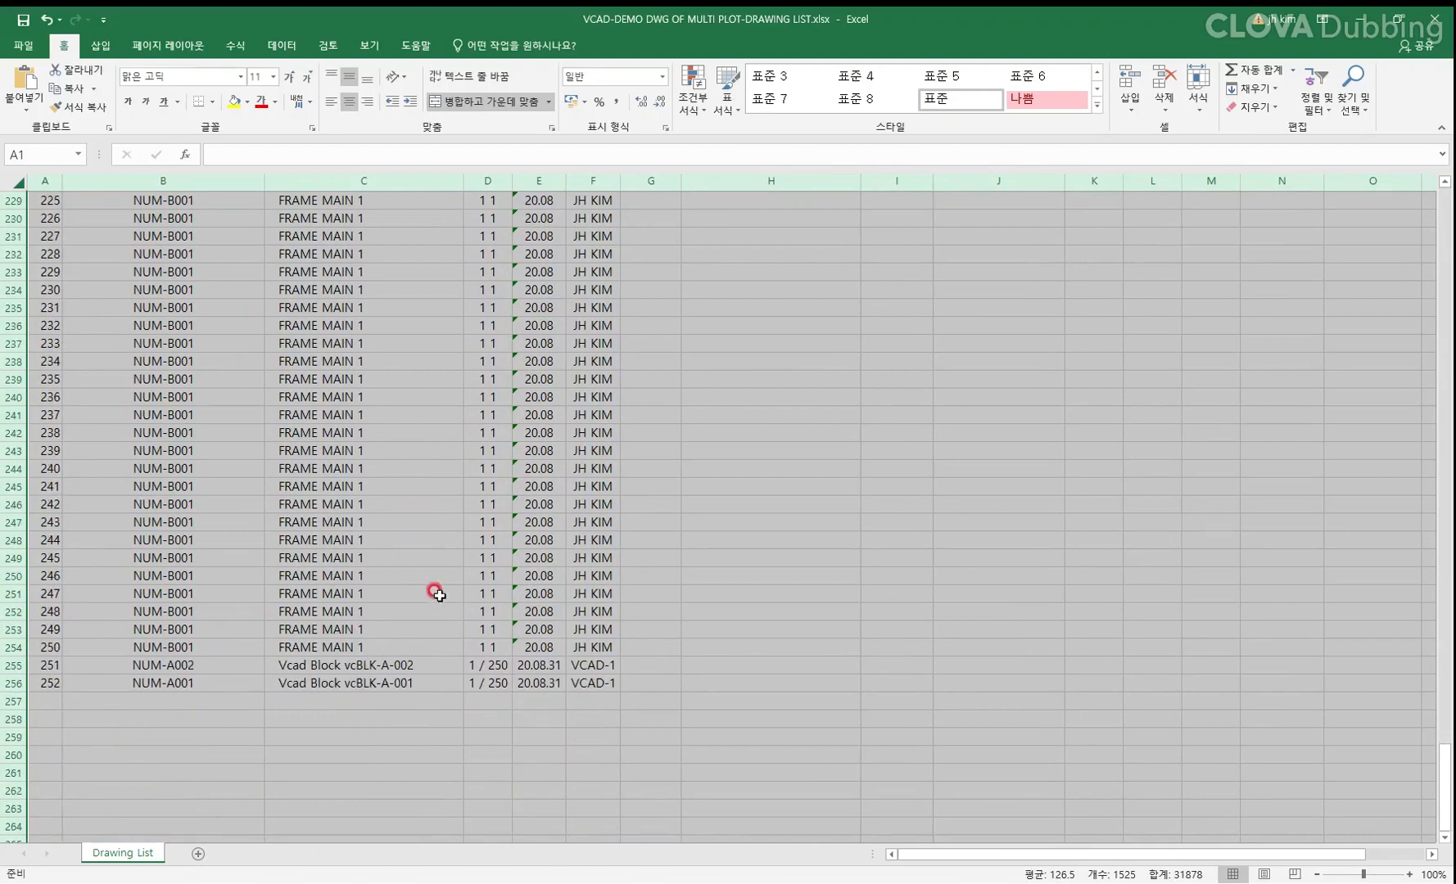
pyautogui.scroll(5, 471, 514)
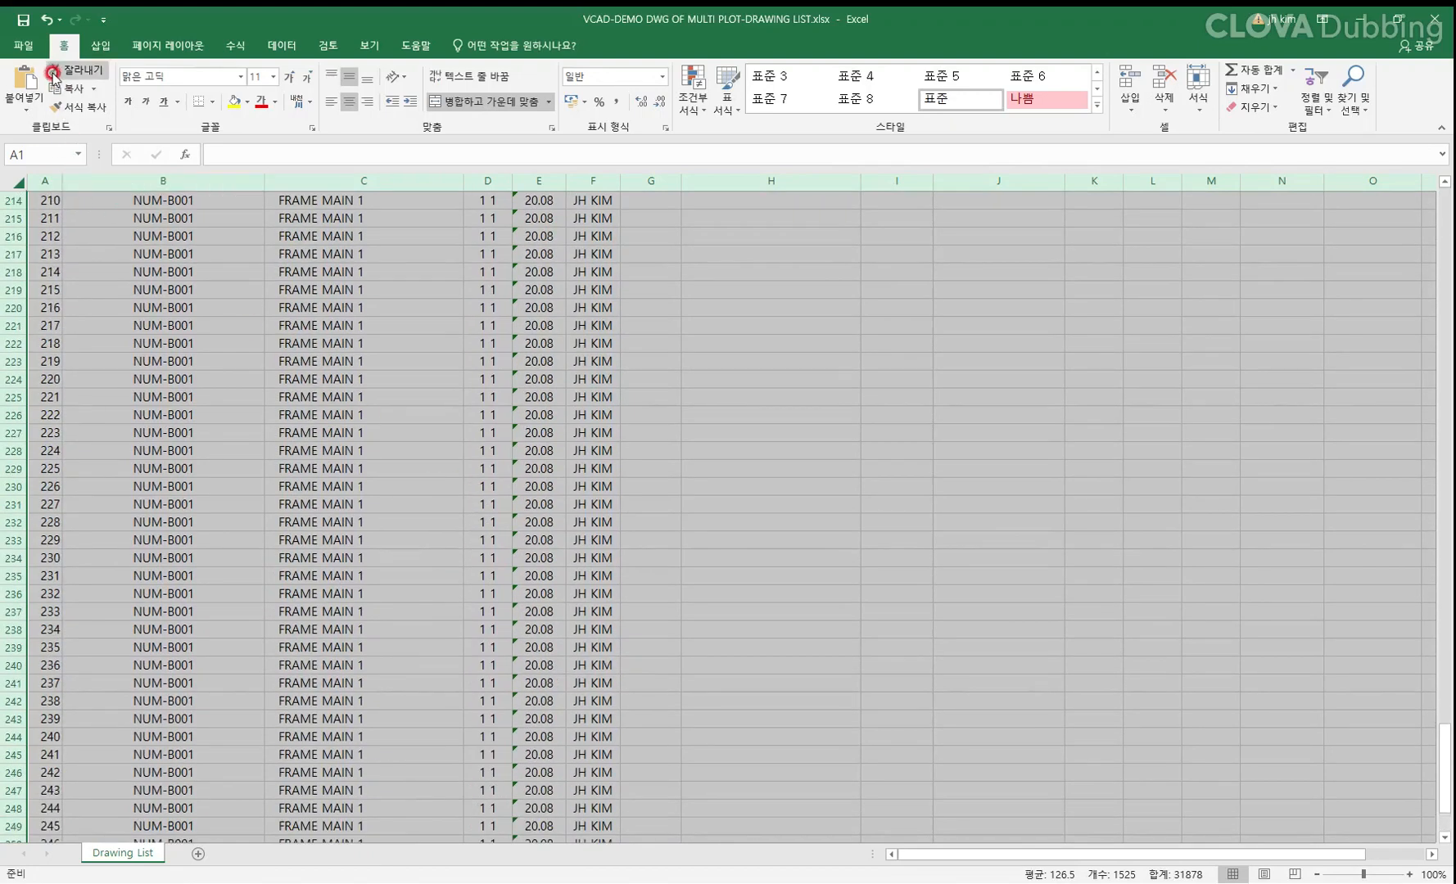
# Save the drawing list workbook and close Excel to return to AutoCAD.
pyautogui.click(23, 20)
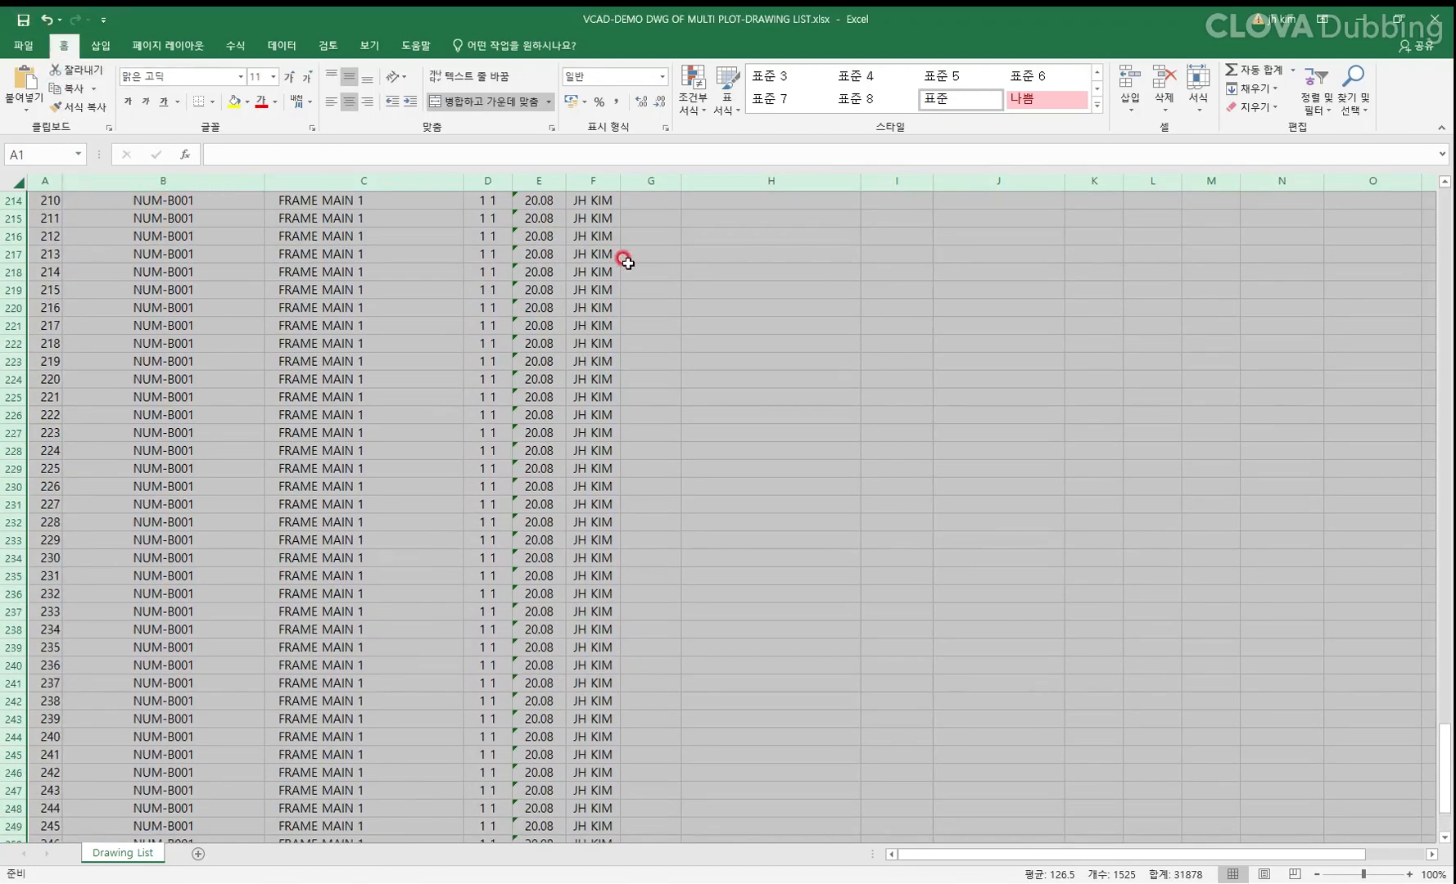
pyautogui.click(626, 337)
pyautogui.click(1434, 18)
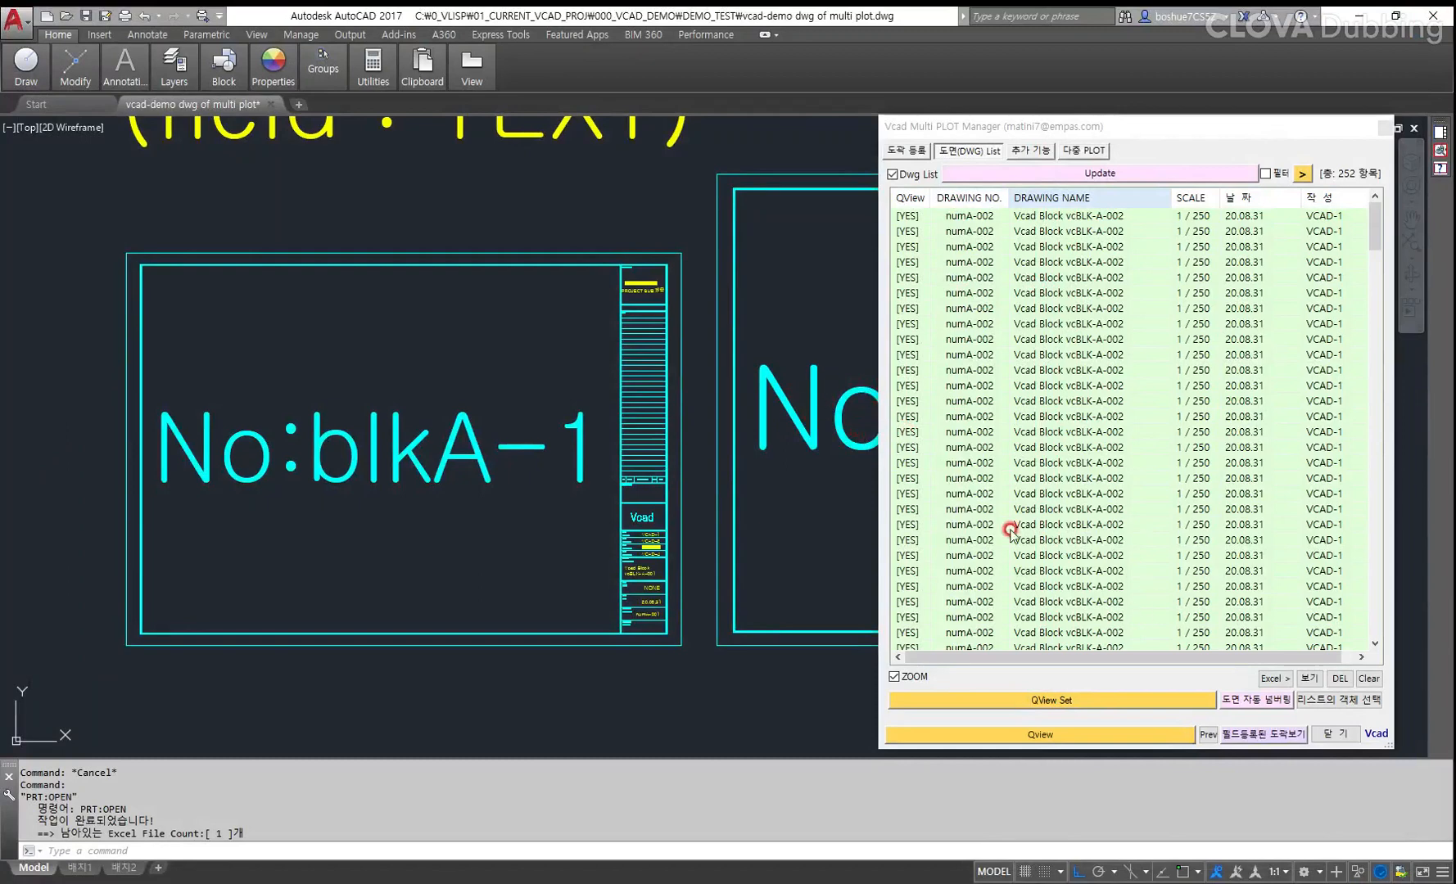
# Run the field-range registration with no fields selected and review the registered fields of VCBLK-A, VCBLK-B and VCBLK-C in the command history.
pyautogui.click(907, 151)
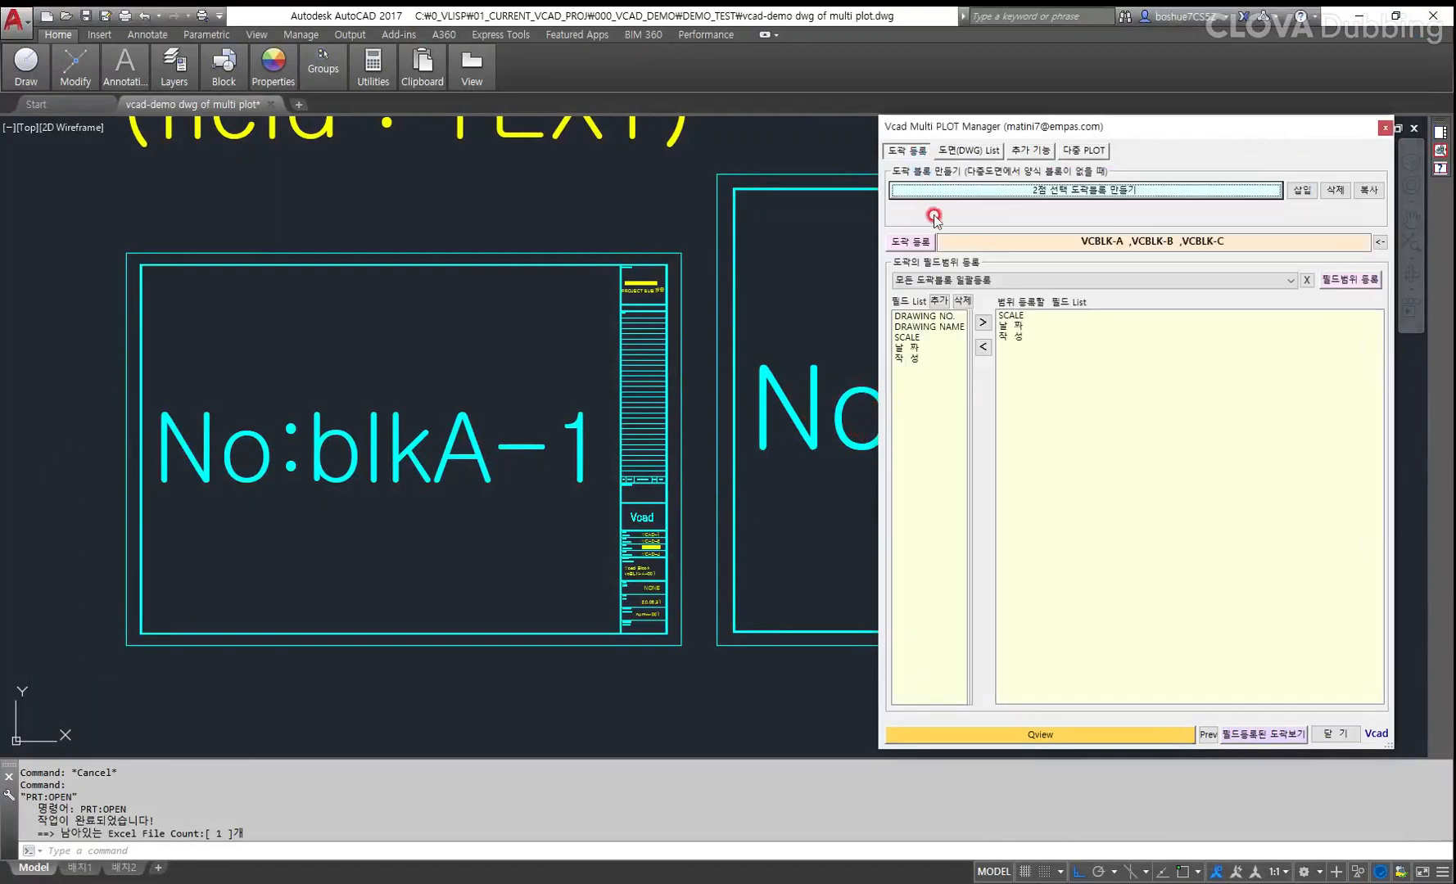
pyautogui.click(1327, 280)
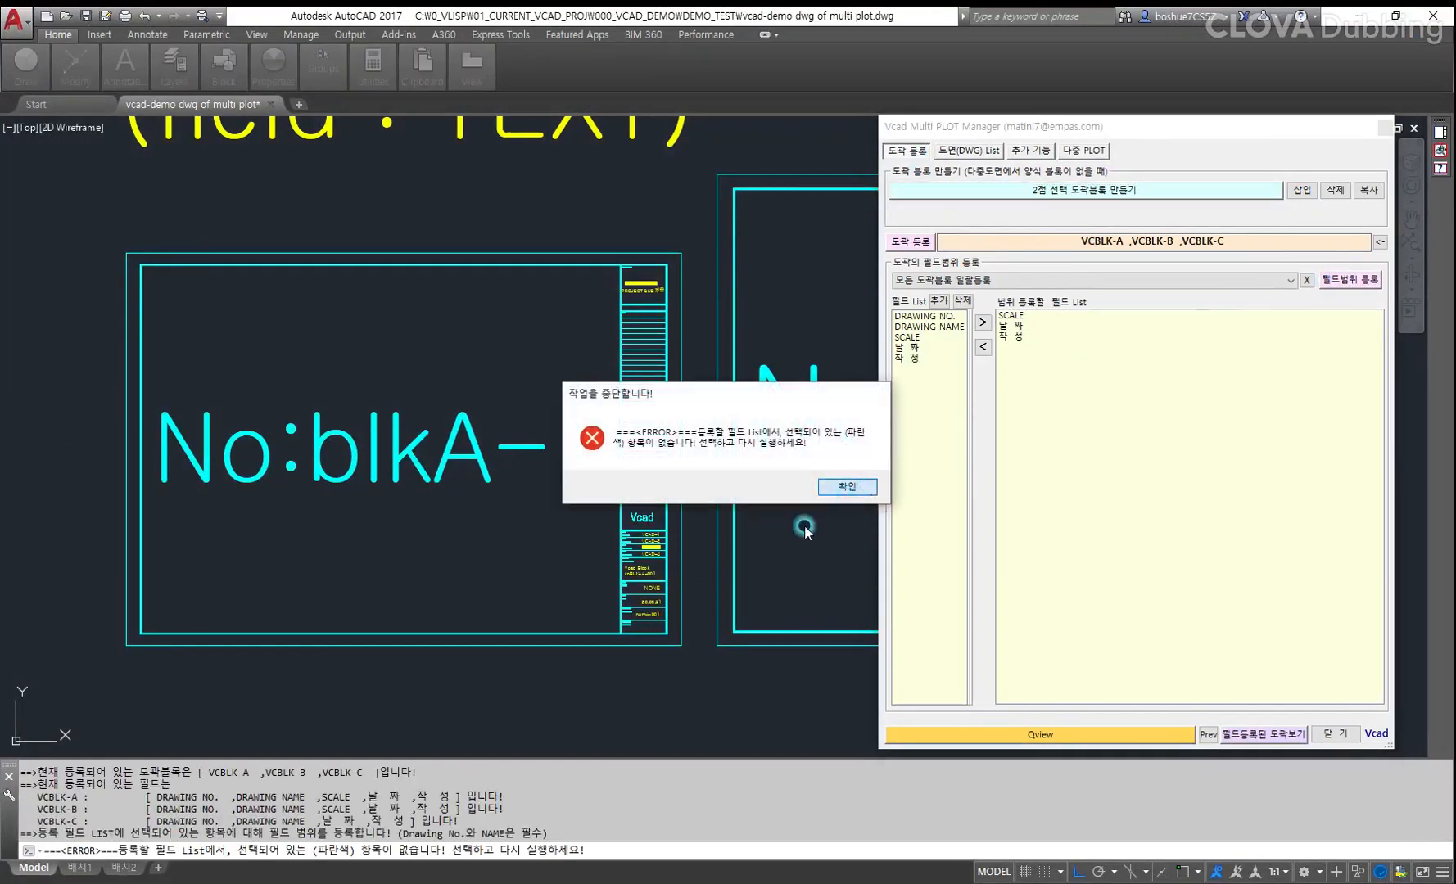
pyautogui.click(848, 486)
pyautogui.moveTo(158, 771)
pyautogui.mouseDown()
pyautogui.moveTo(210, 784)
pyautogui.moveTo(475, 776)
pyautogui.mouseUp()
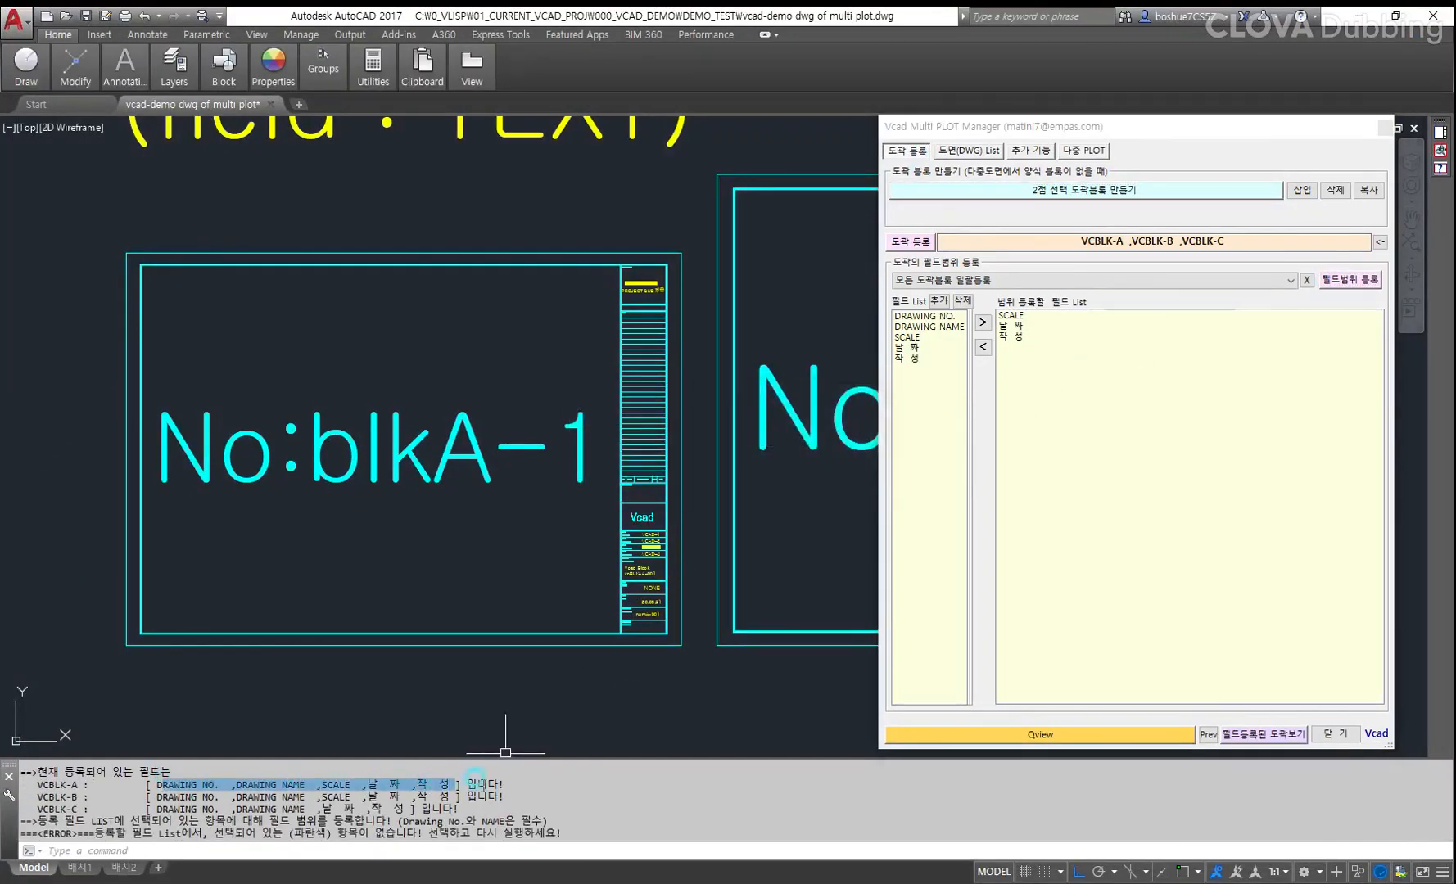
pyautogui.moveTo(247, 797); pyautogui.dragTo(416, 820)
pyautogui.click(782, 769)
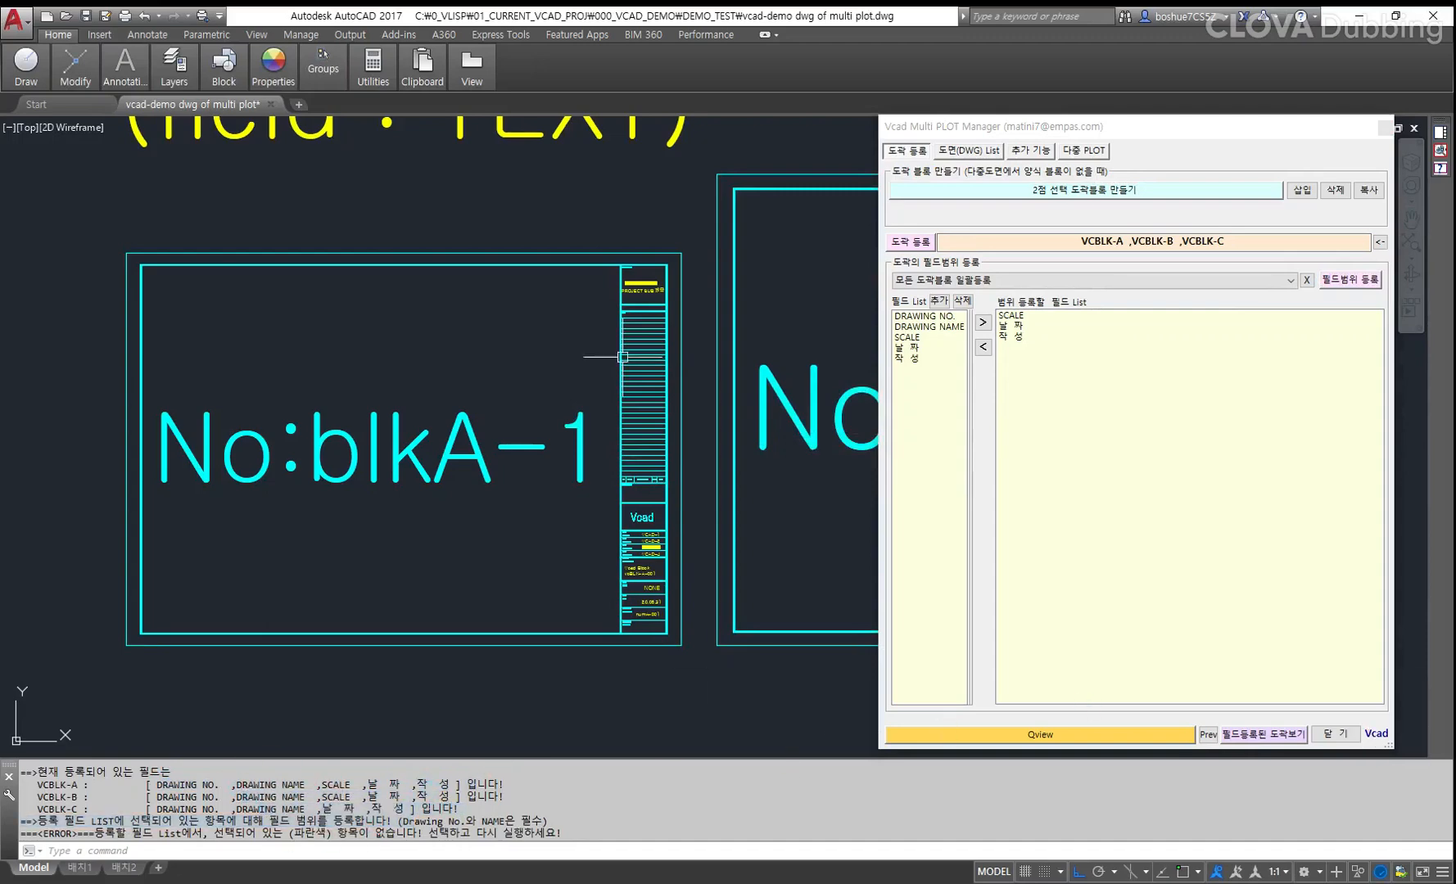